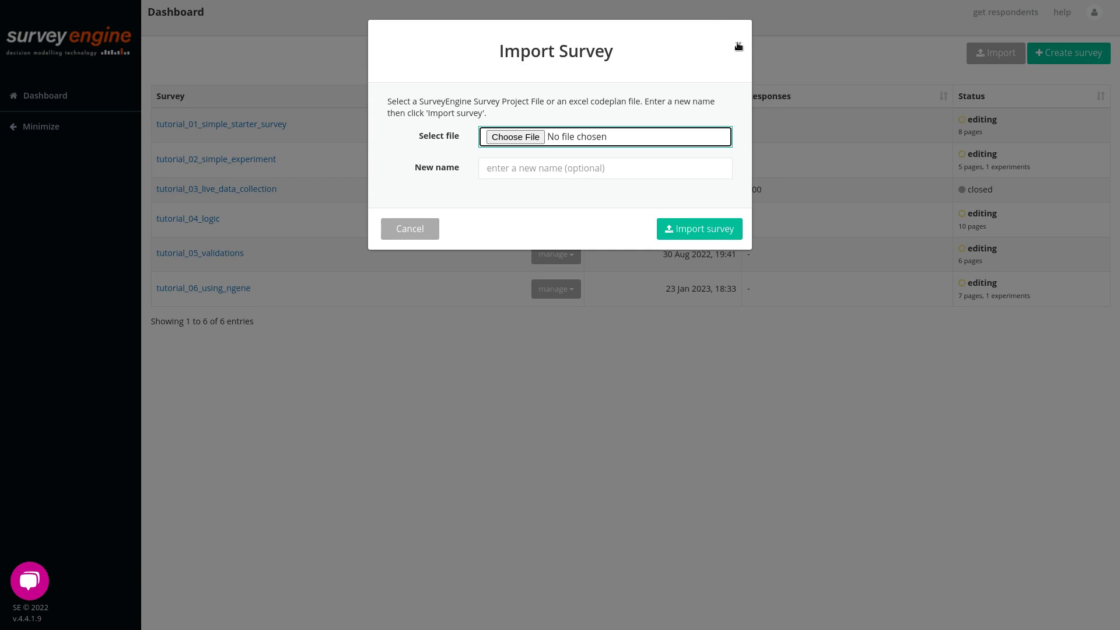
- Dismiss the survey import and view the management options of tutorial_02_simple_experiment
click(739, 46)
click(555, 159)
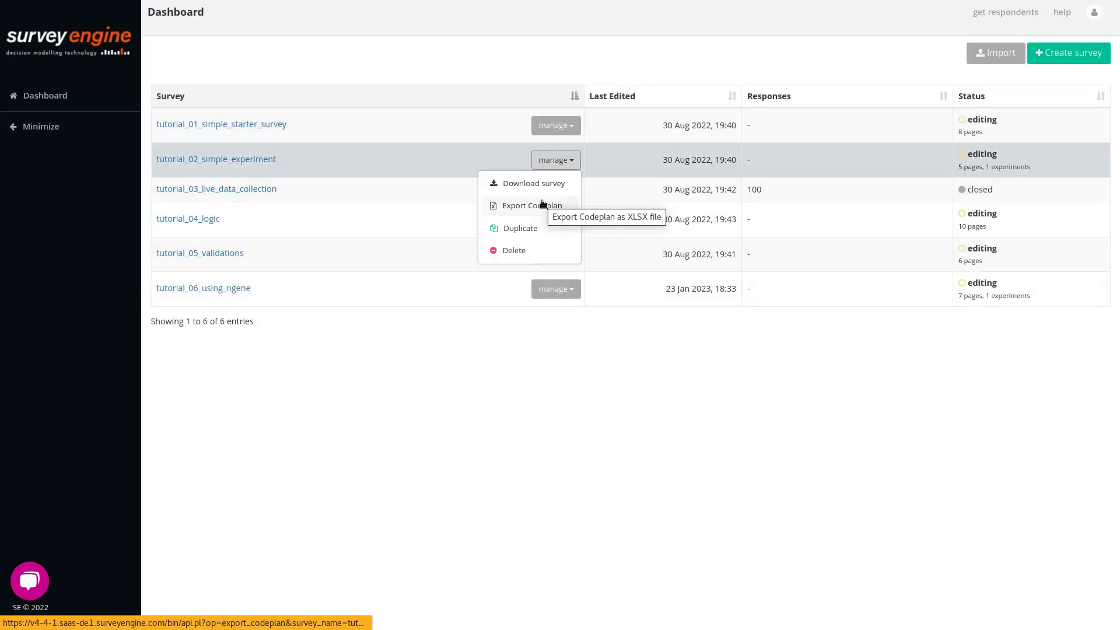
click(441, 395)
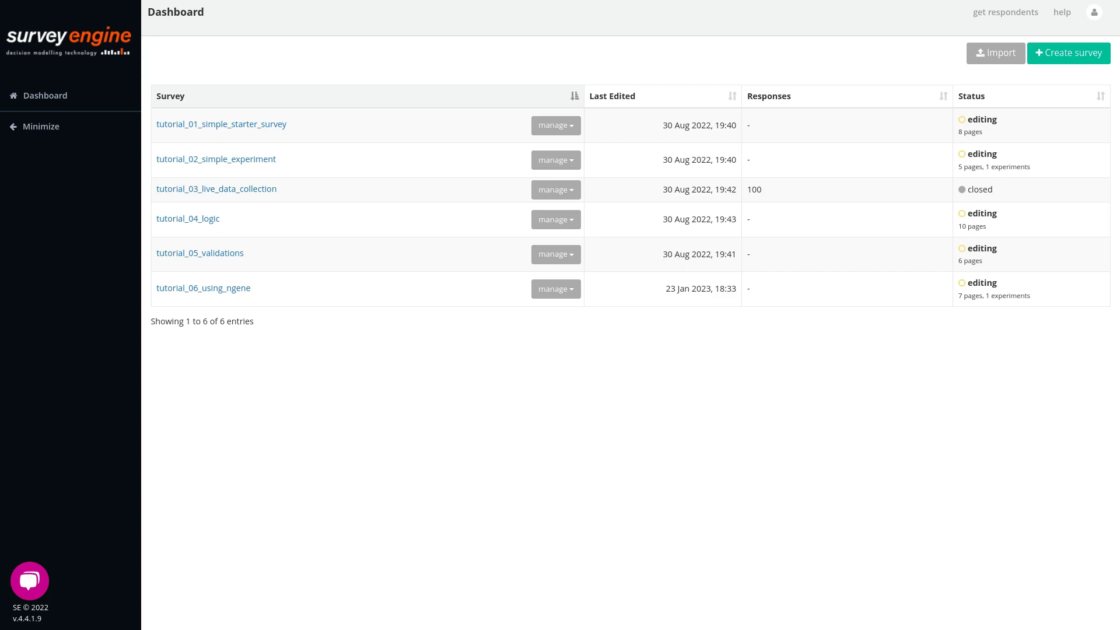
- Create a new survey named "route choice example"
text(route choicre)
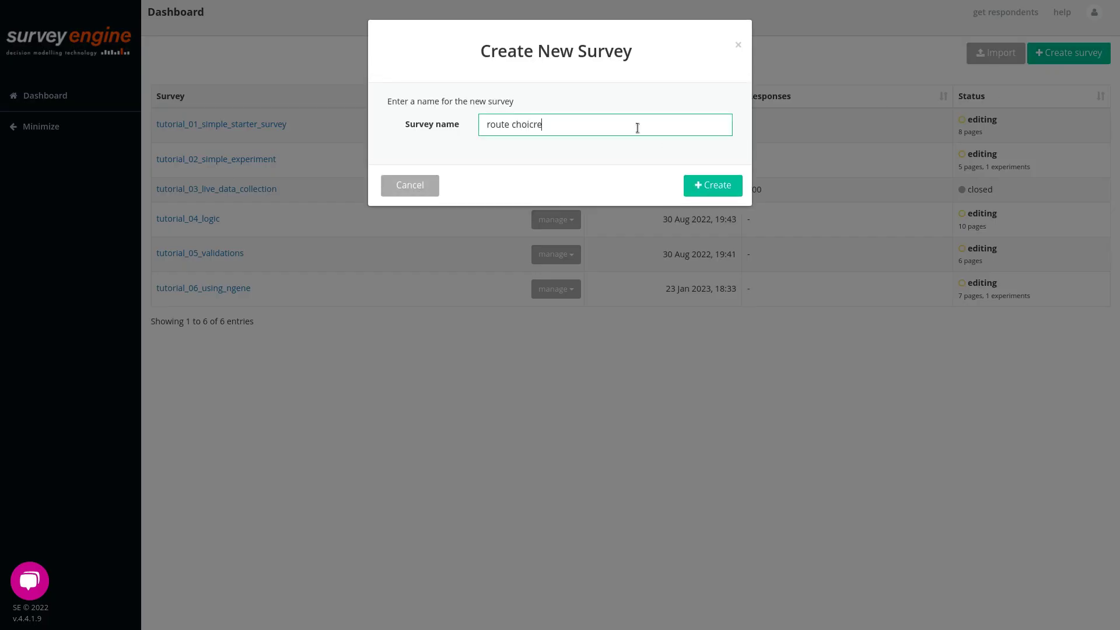
key(BackSpace)
key(BackSpace)
text(e example)
click(710, 186)
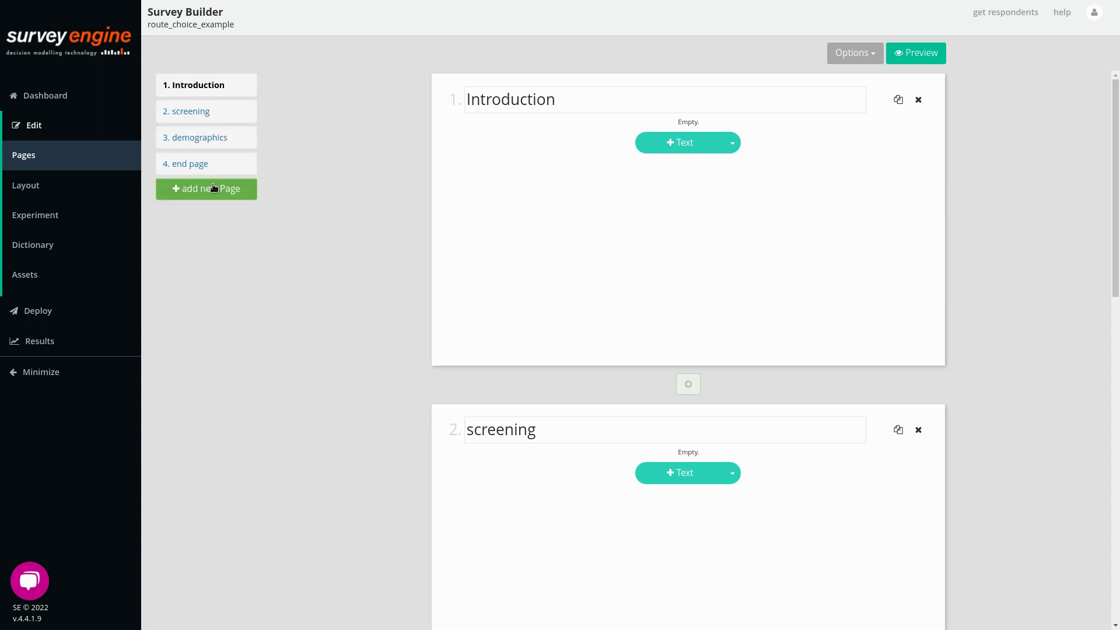
- Add a text block to the Introduction page and fill in the single-choice question "Do you wish to participate?" with answers Yes and No
click(688, 148)
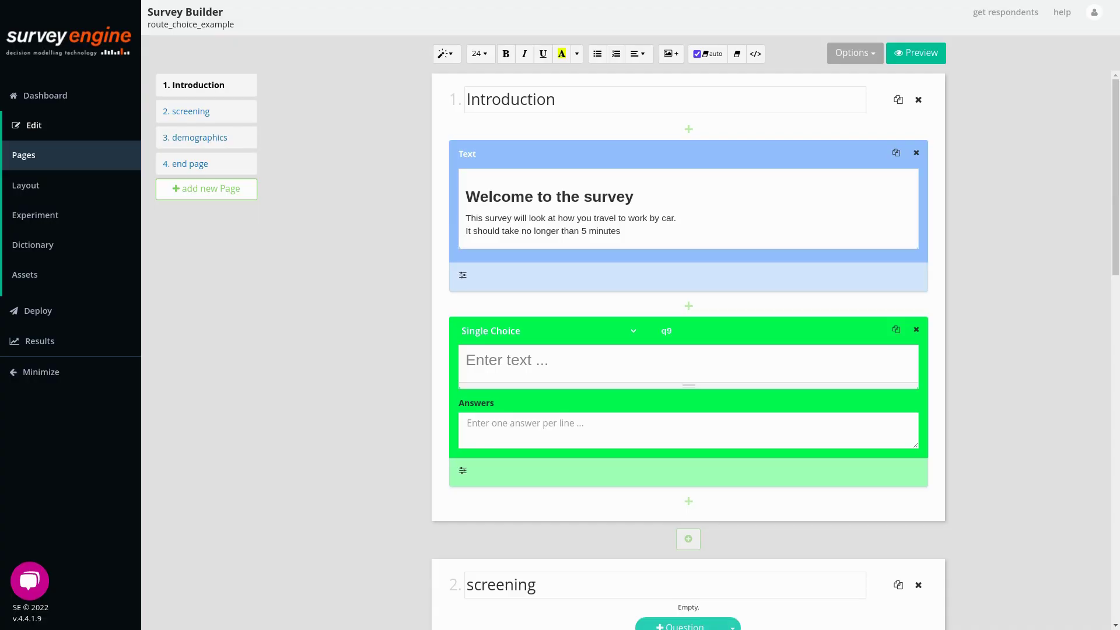
click(515, 363)
text(Do you wish to participate?)
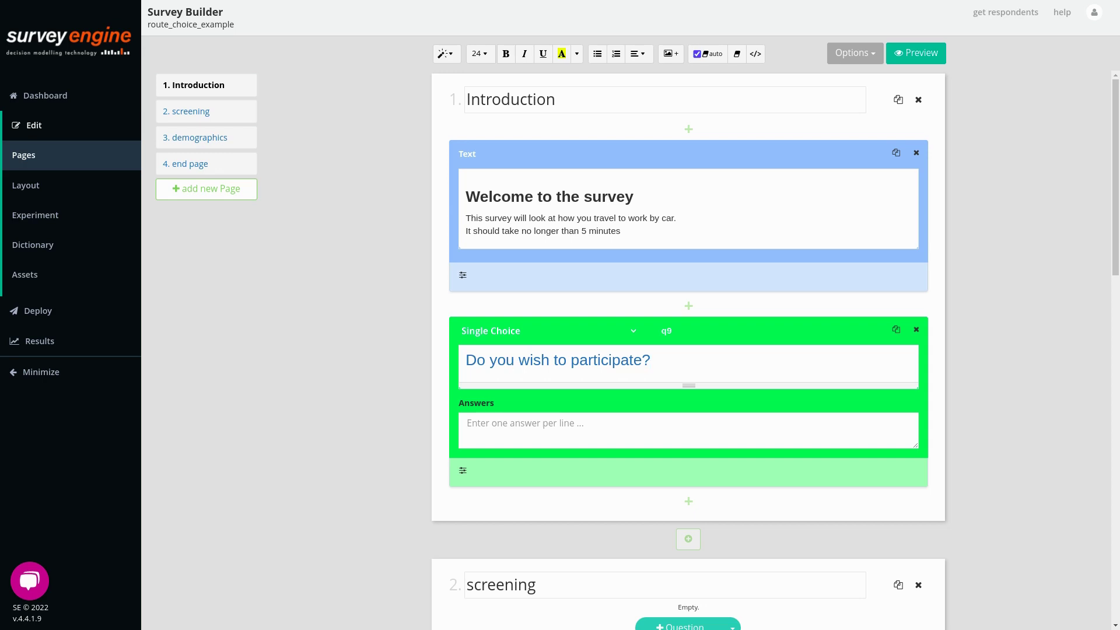
click(528, 422)
text(Yes No)
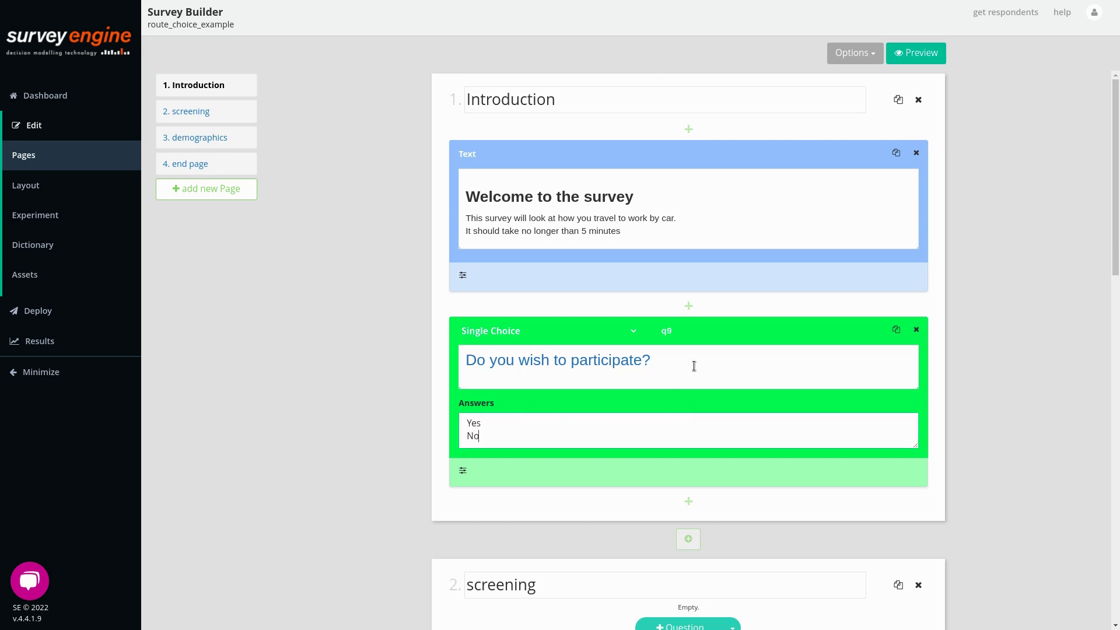
- Rename the data label of the participation question to consent
click(698, 331)
key(BackSpace)
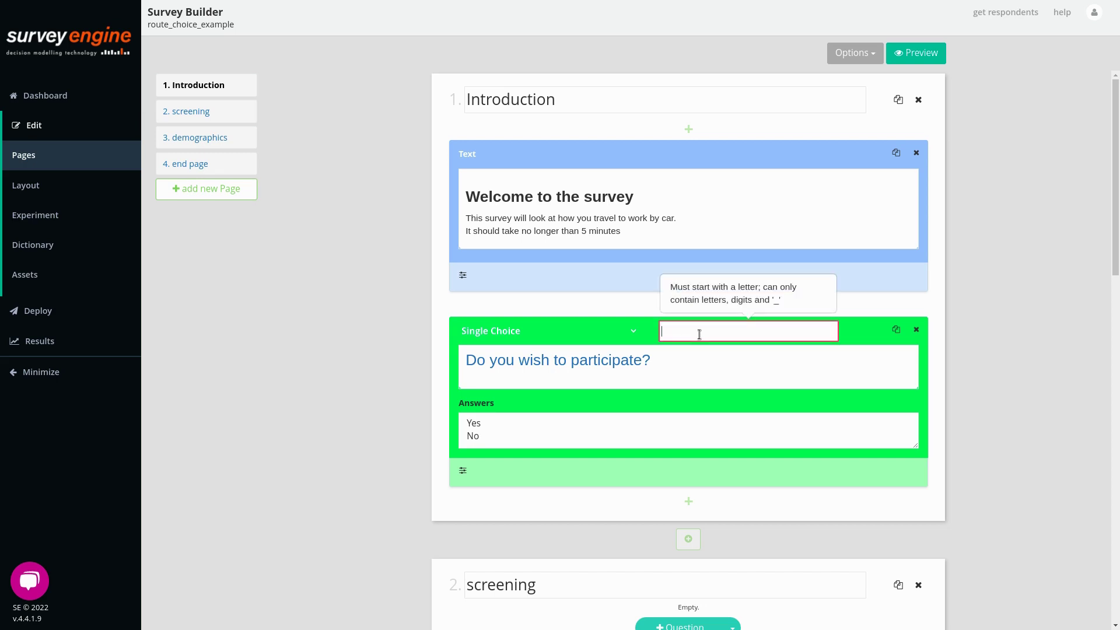
text(consent)
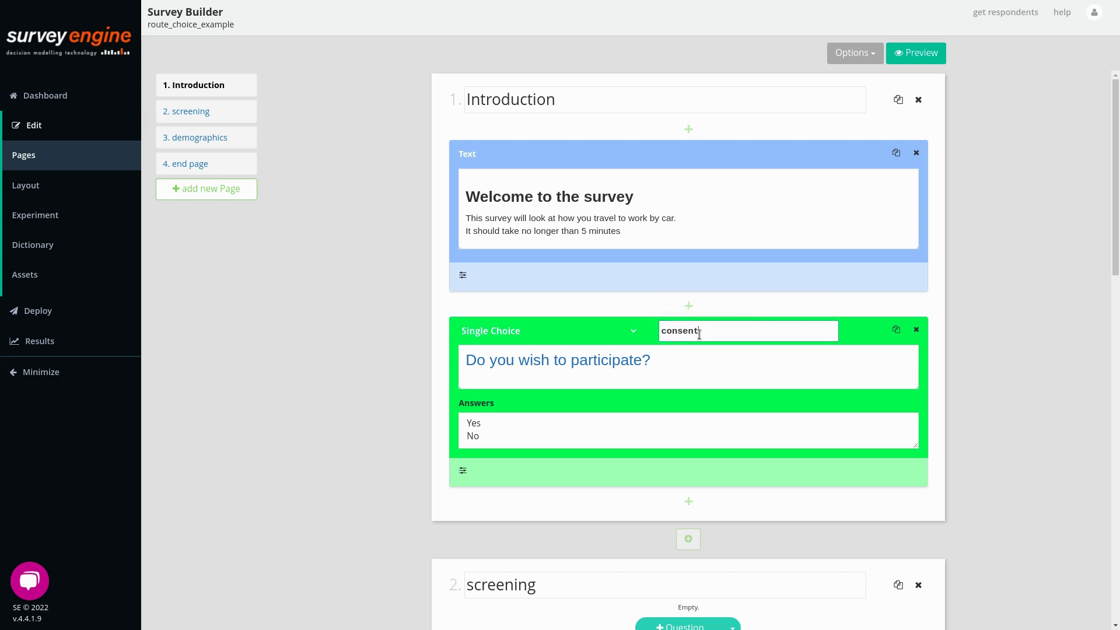
click(444, 514)
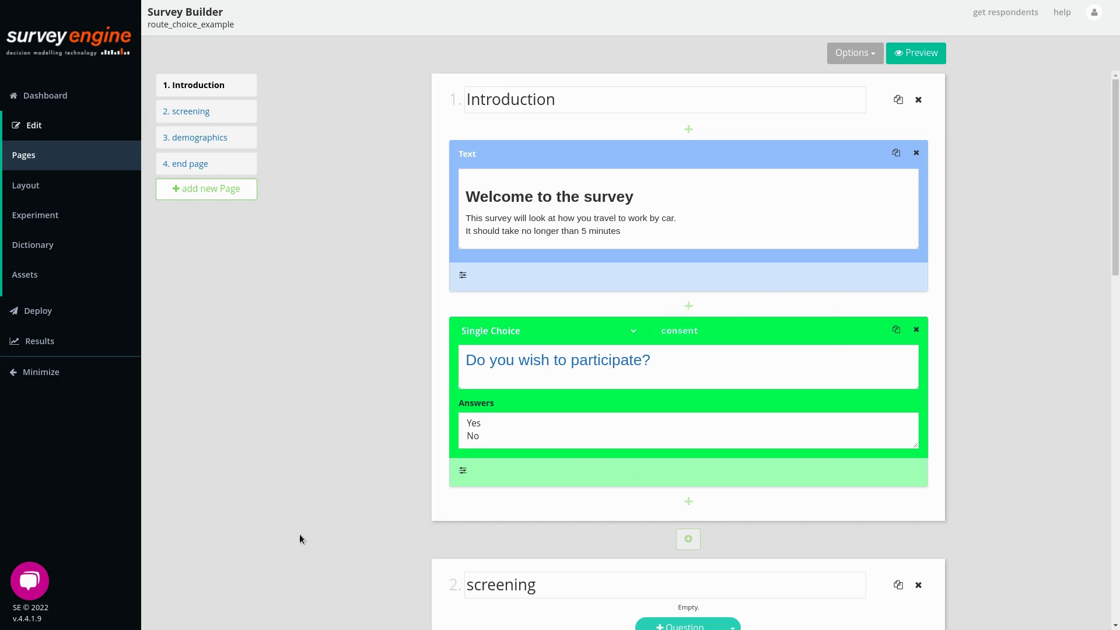
click(790, 337)
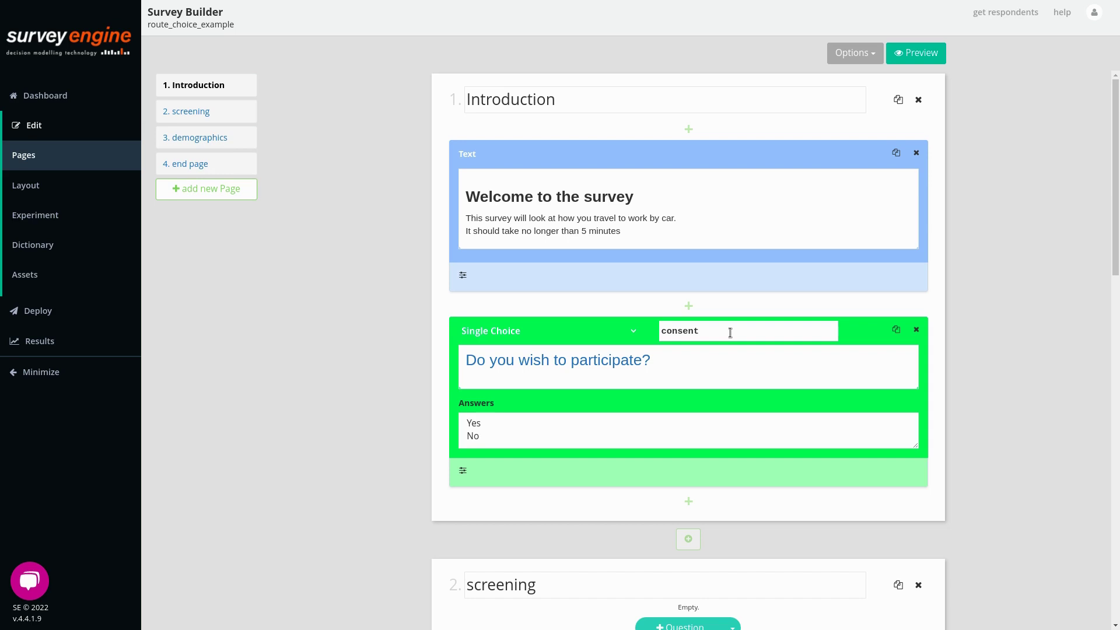
- Check the consent question's label, description and levels in the survey dictionary, and return to the survey pages
click(38, 245)
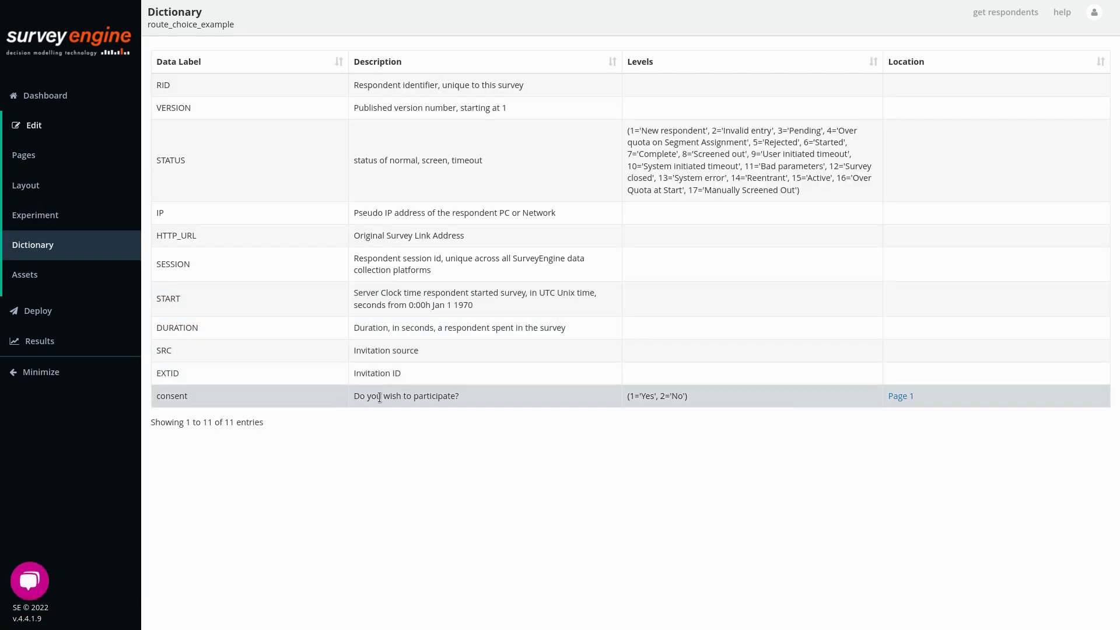
drag(154, 400, 719, 403)
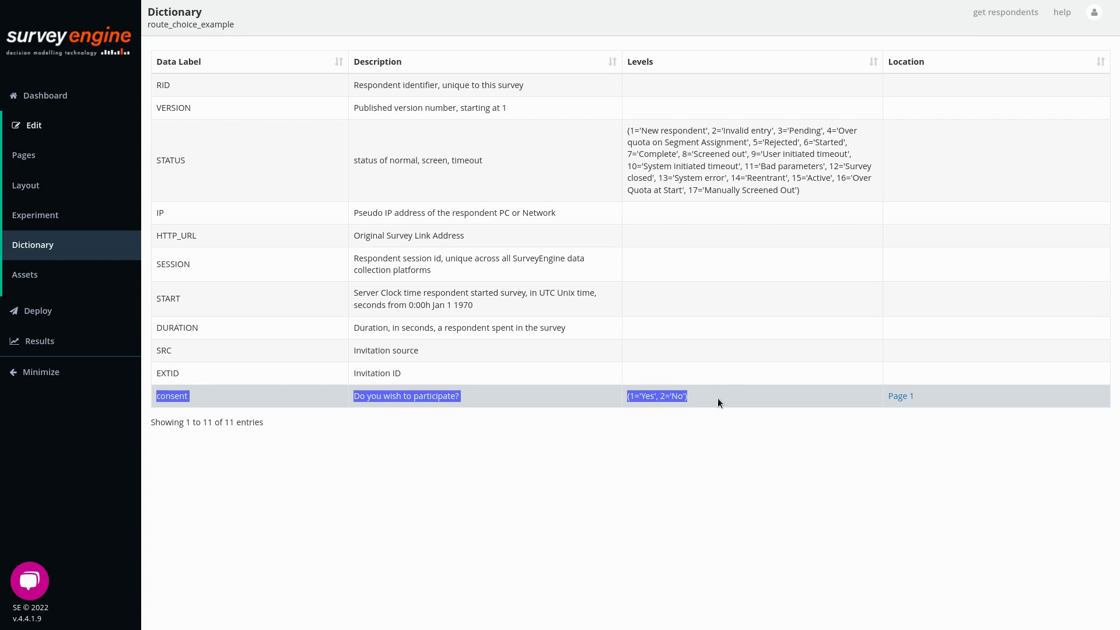
click(34, 155)
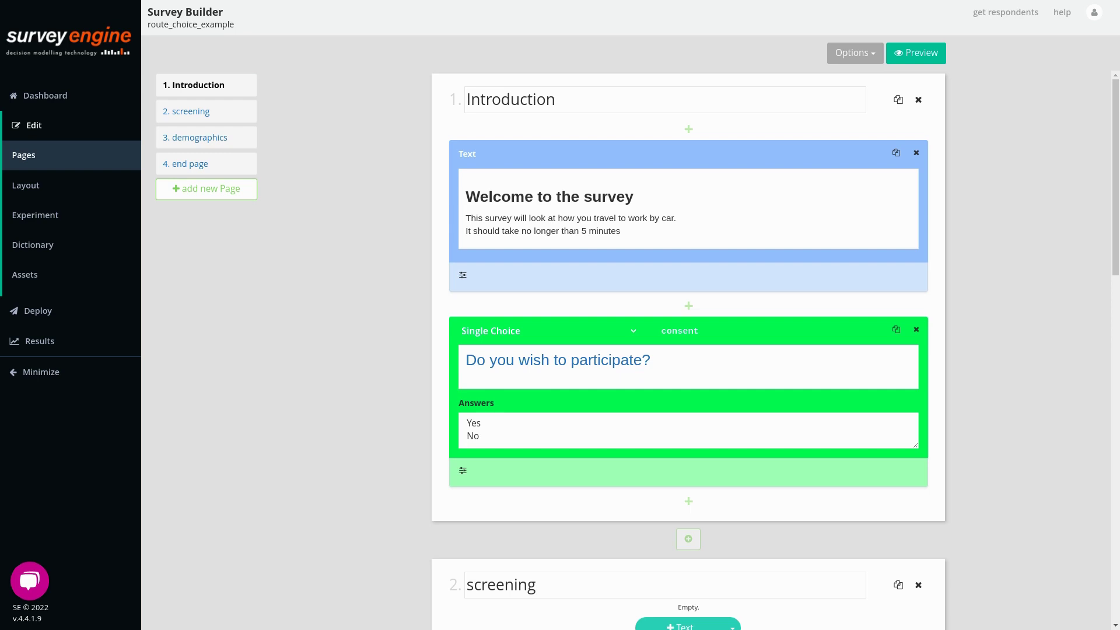
- Add a branch below the consent question on the Introduction page with the display condition $consent == 2
scroll(763, 398, down, 1)
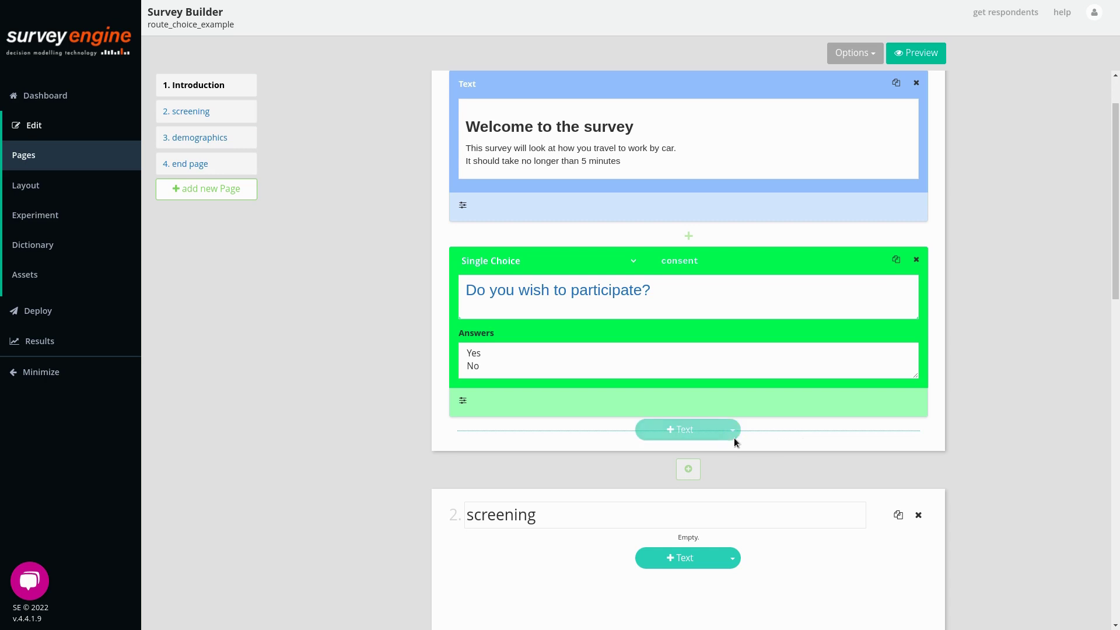
click(732, 429)
click(667, 587)
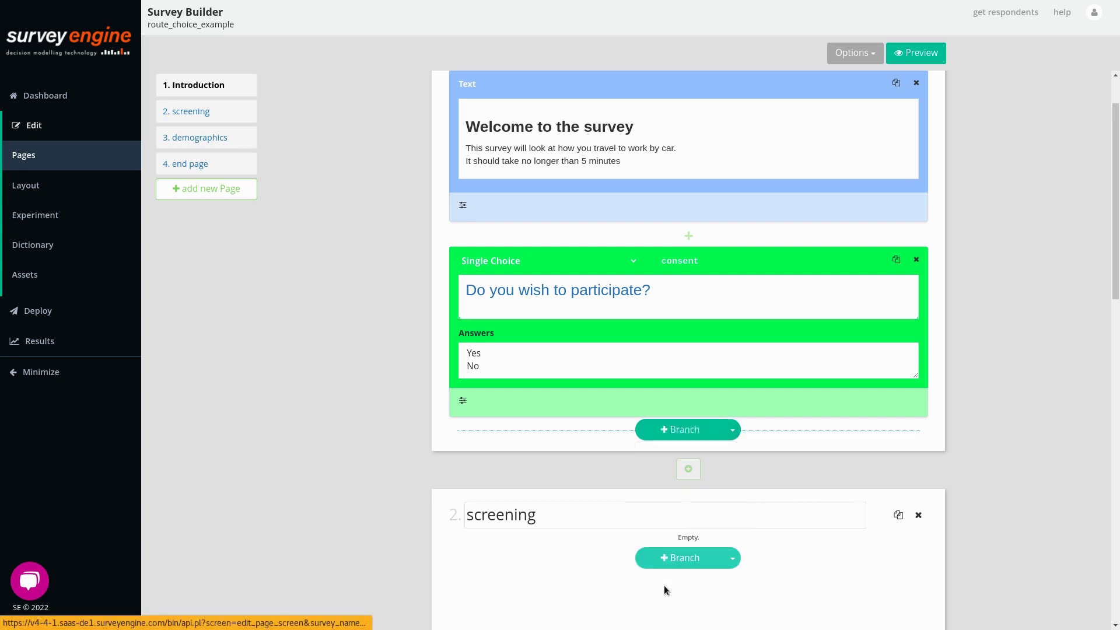
click(461, 484)
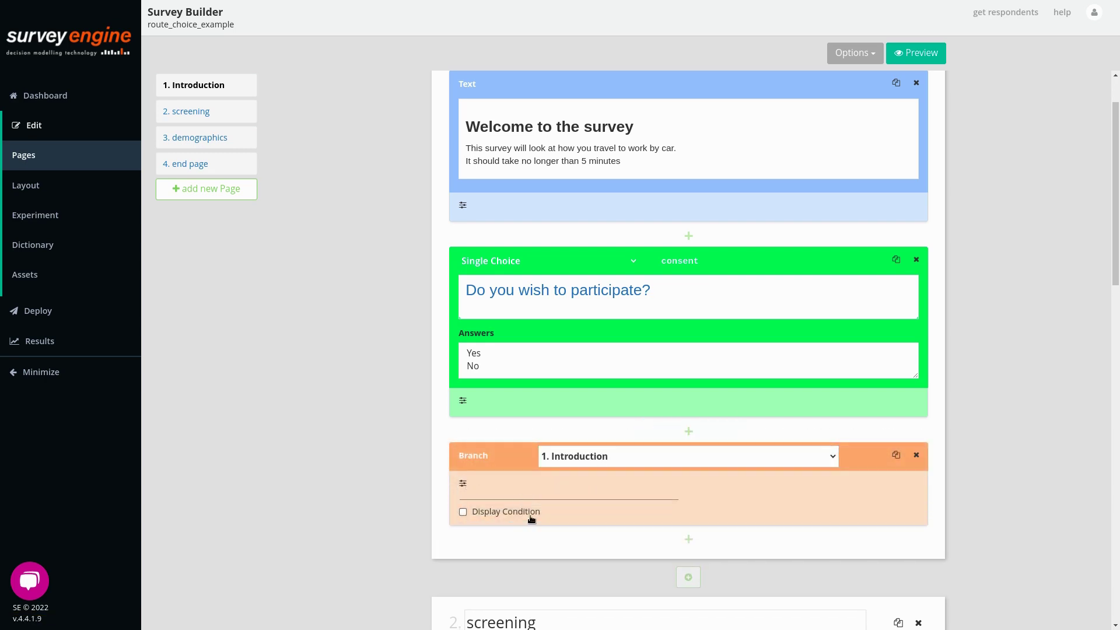
click(533, 511)
click(520, 531)
text($co)
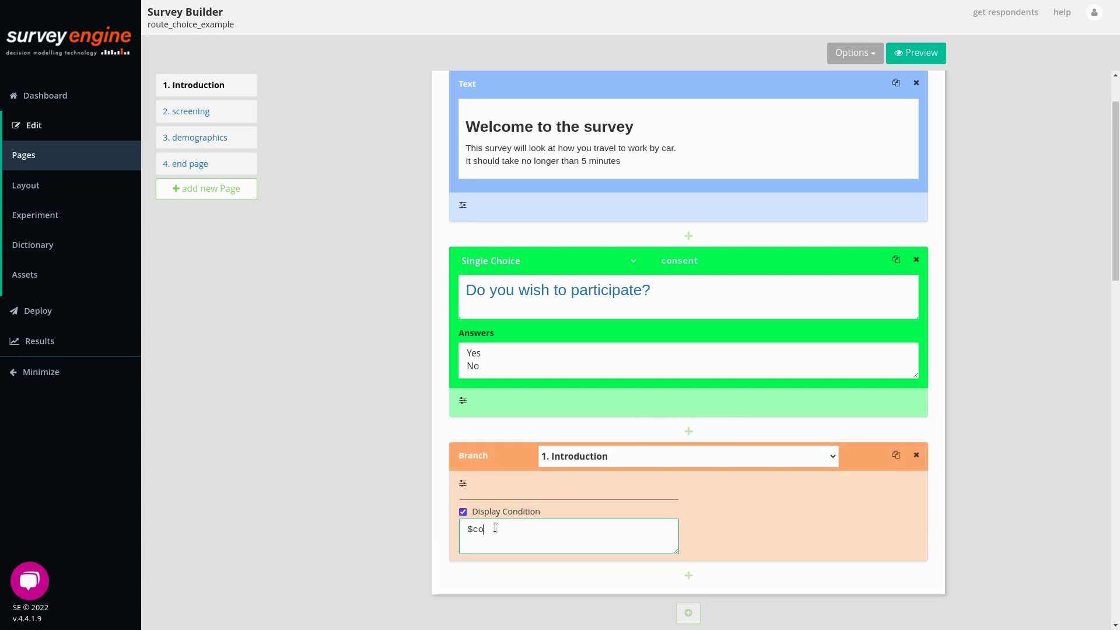
text(nsent == 2)
- Set the destination of the Introduction page's branch to "4. end page"
click(618, 454)
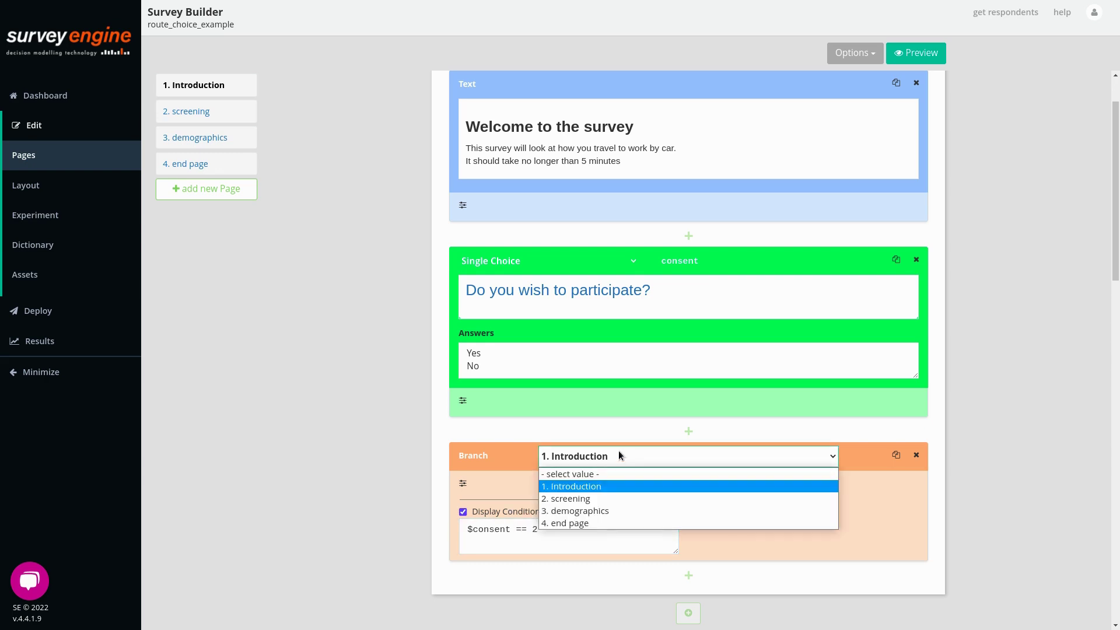
click(596, 524)
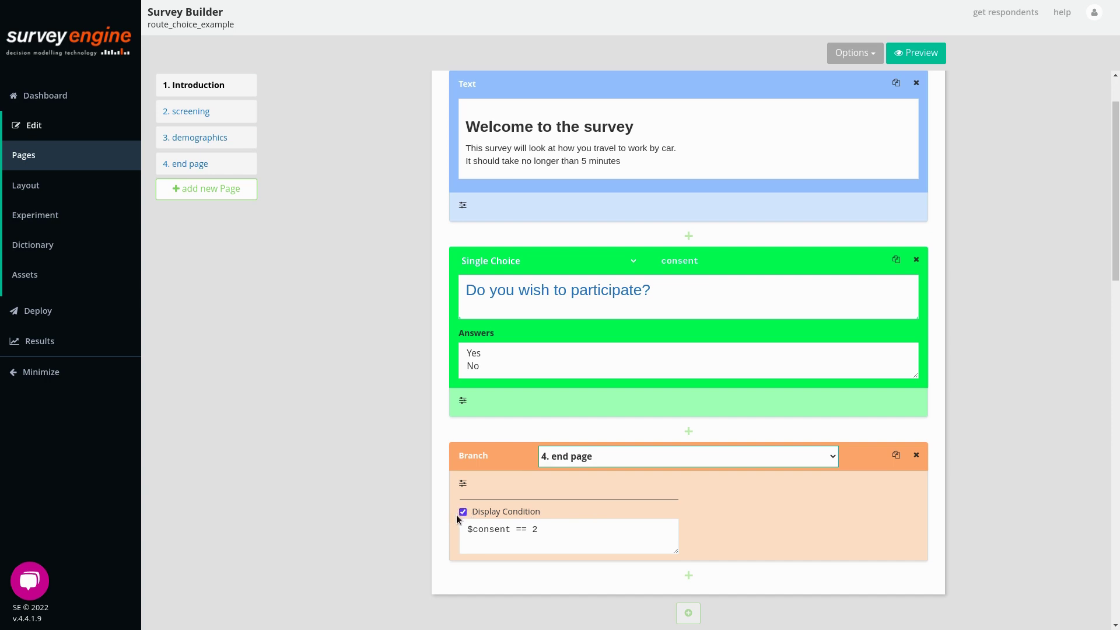
click(601, 533)
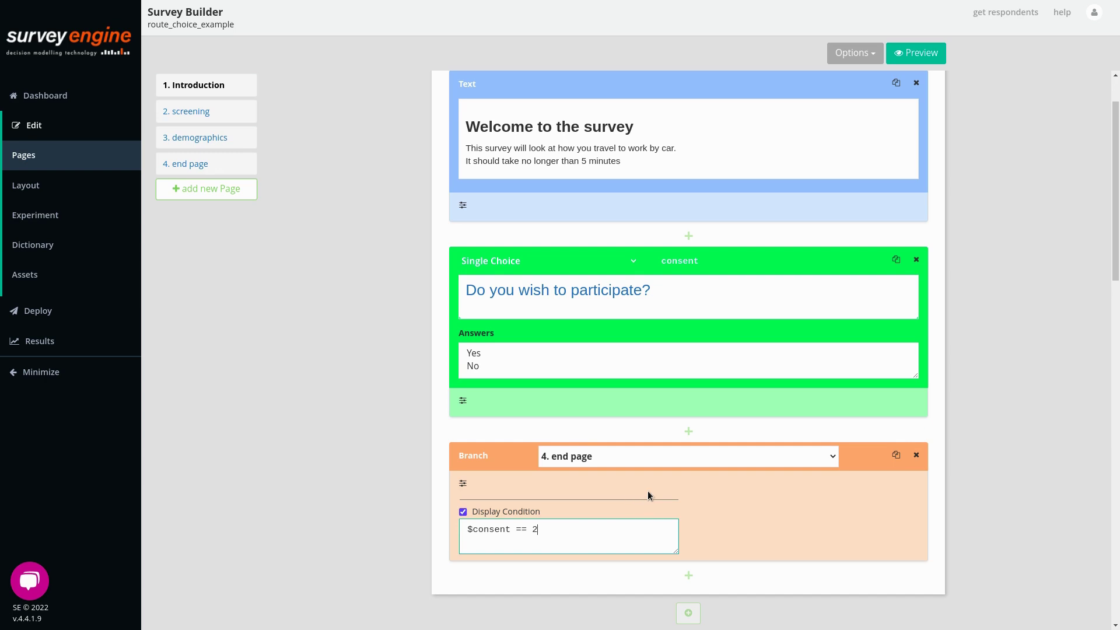
scroll(648, 495, down, 3)
mouse_move(640, 442)
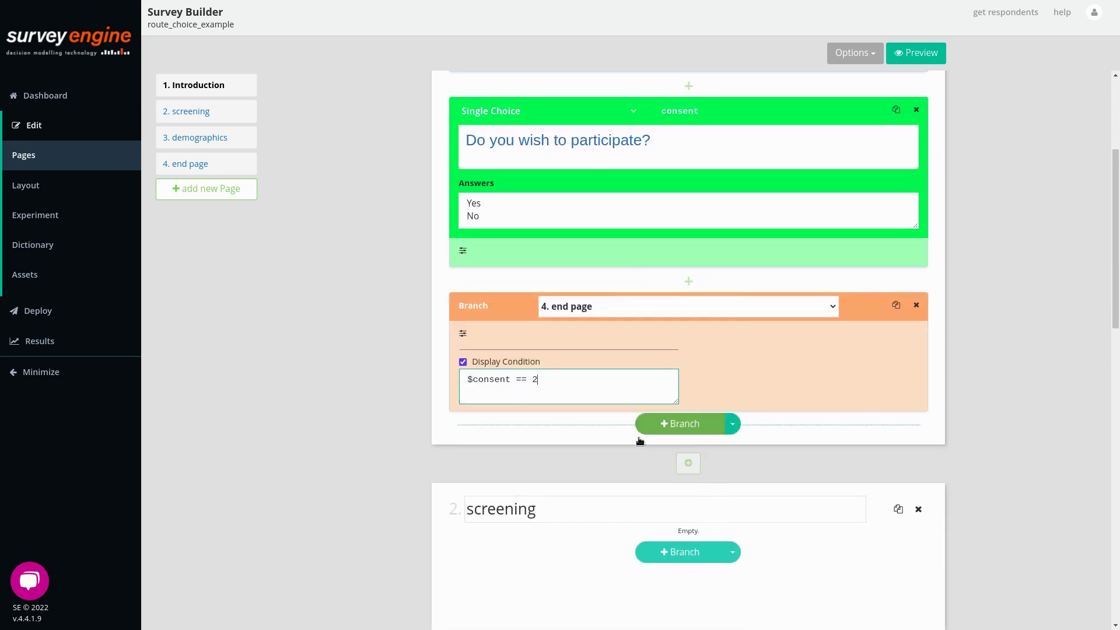
scroll(605, 254, down, 1)
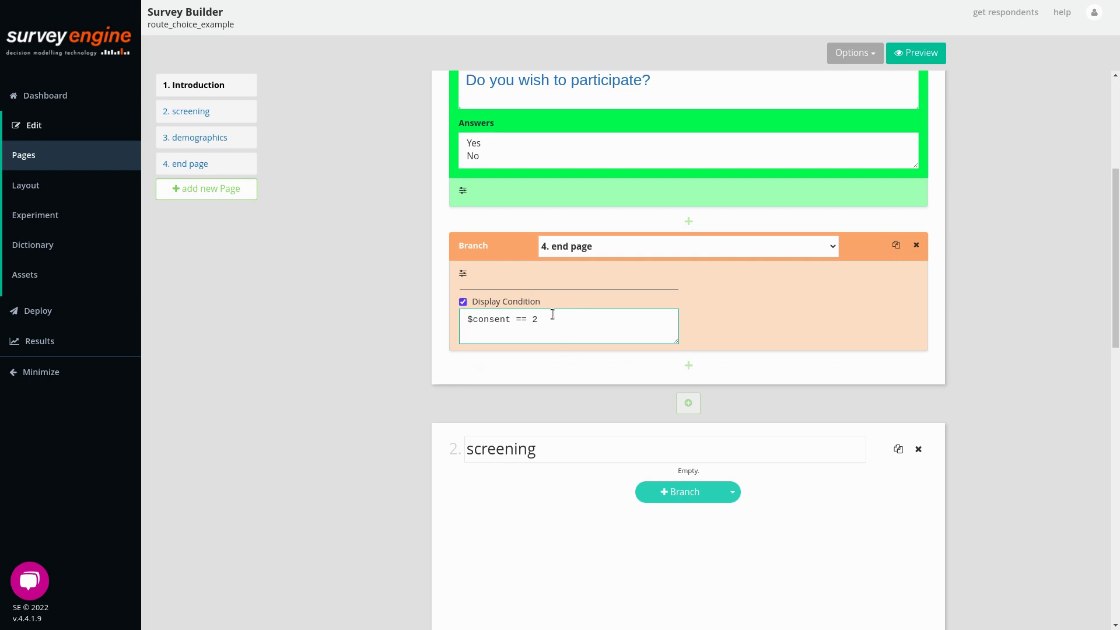
drag(552, 315, 408, 319)
click(277, 474)
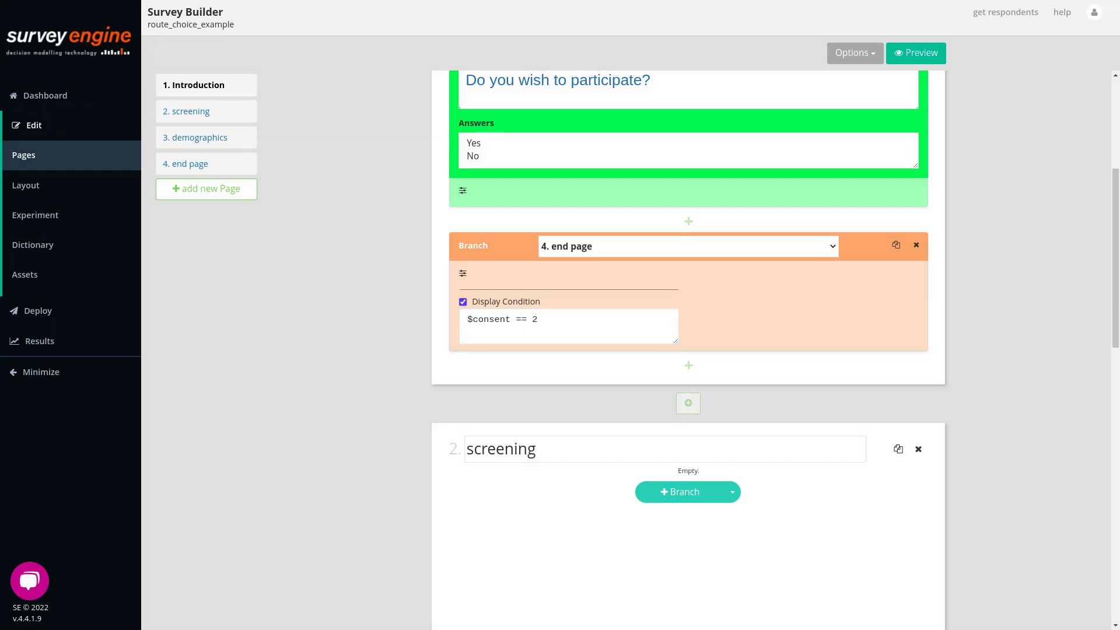
- Add a single-choice question to the screening page with the text "Do you own a car"
click(733, 492)
click(665, 553)
click(559, 528)
text(Do you own a car)
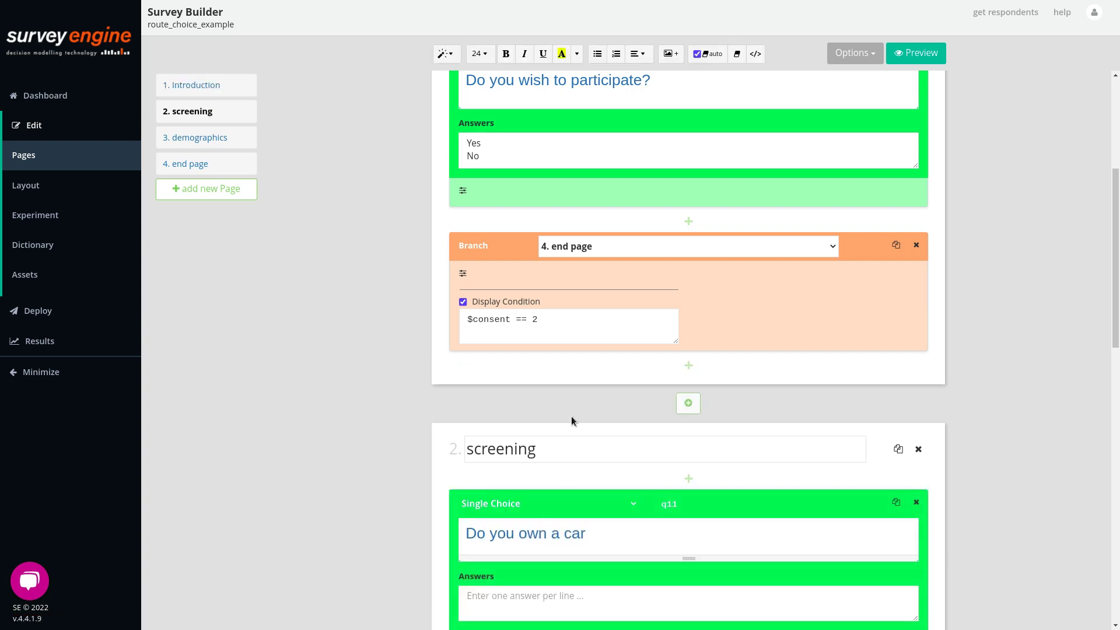
- Rename the screening page to "ownership"
scroll(572, 420, down, 3)
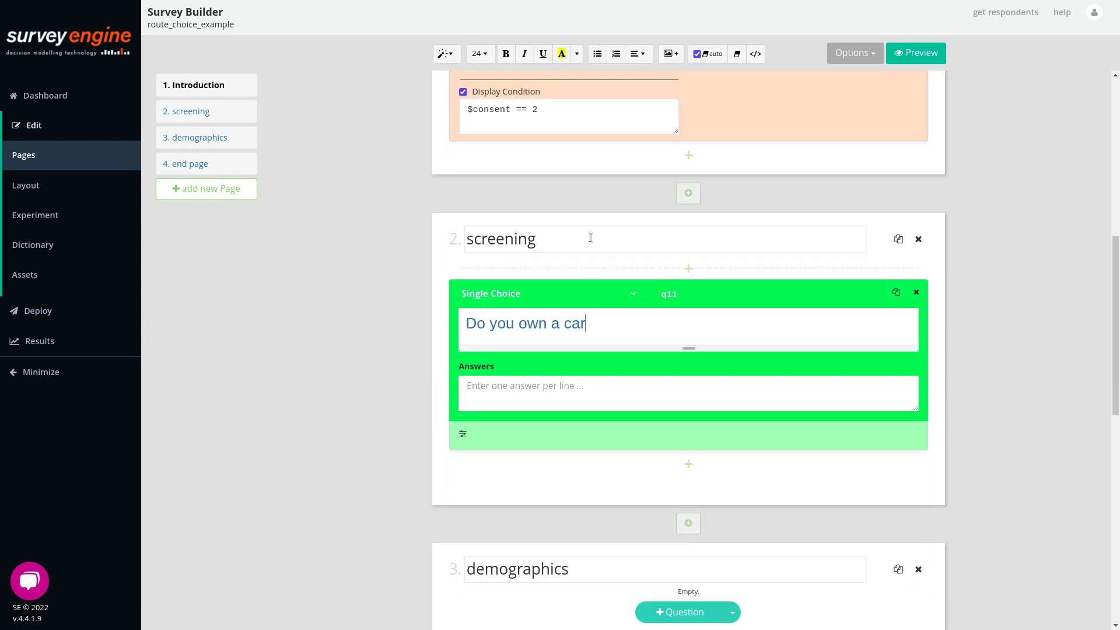
drag(590, 237, 399, 233)
text(ownership)
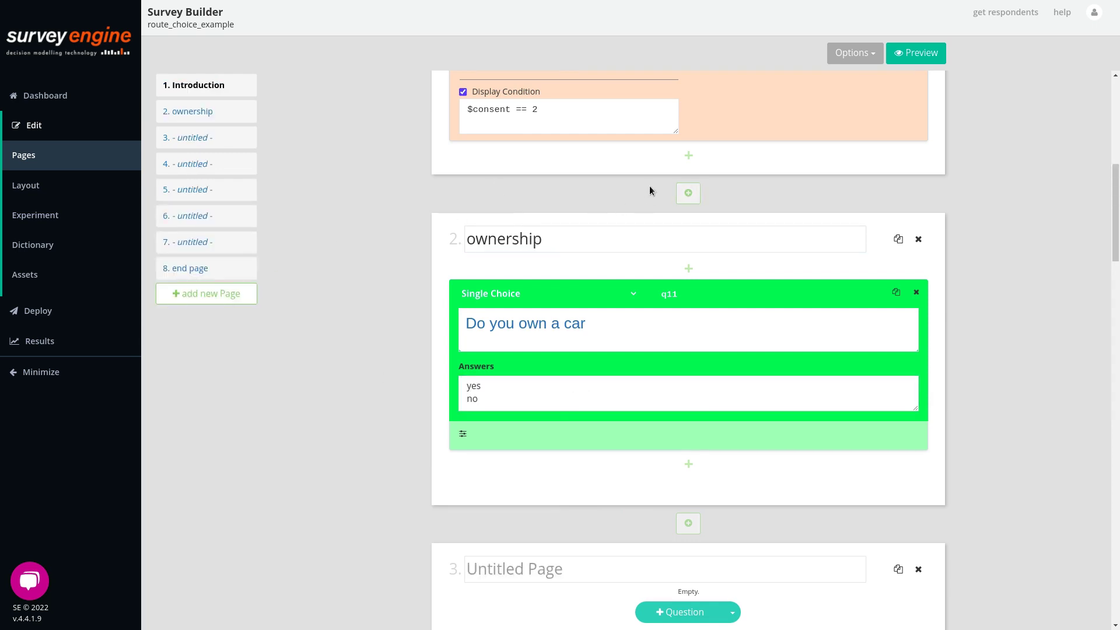
- Add a text block reading "Experiment Placeholder" to untitled page 3
scroll(648, 192, down, 5)
click(682, 332)
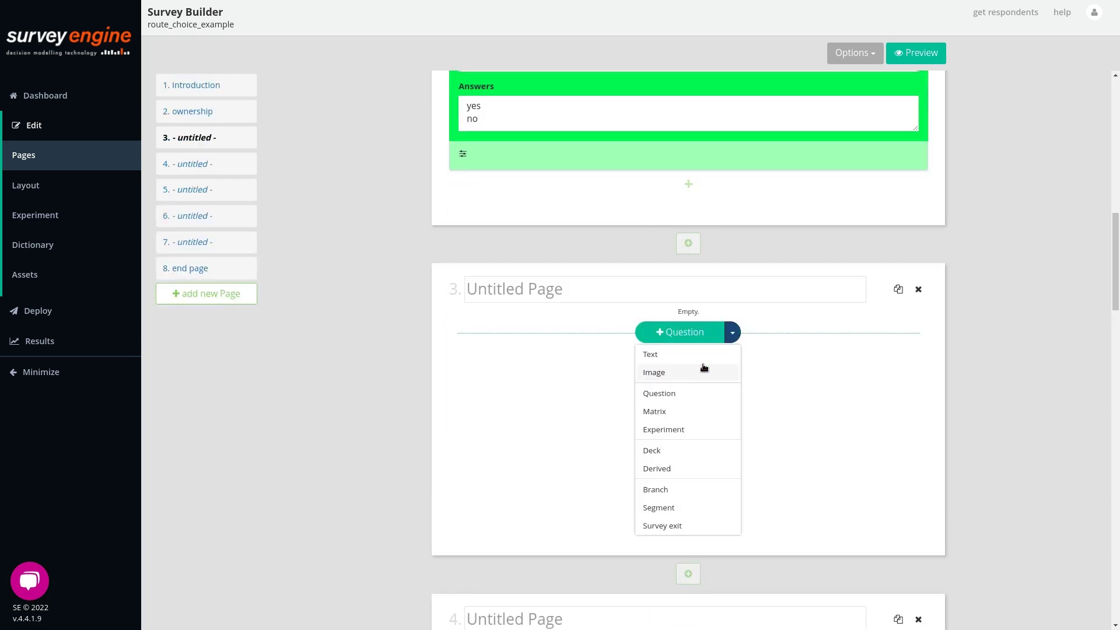
click(651, 353)
text(Experimet)
key(BackSpace)
key(BackSpace)
text(nt Placeholder)
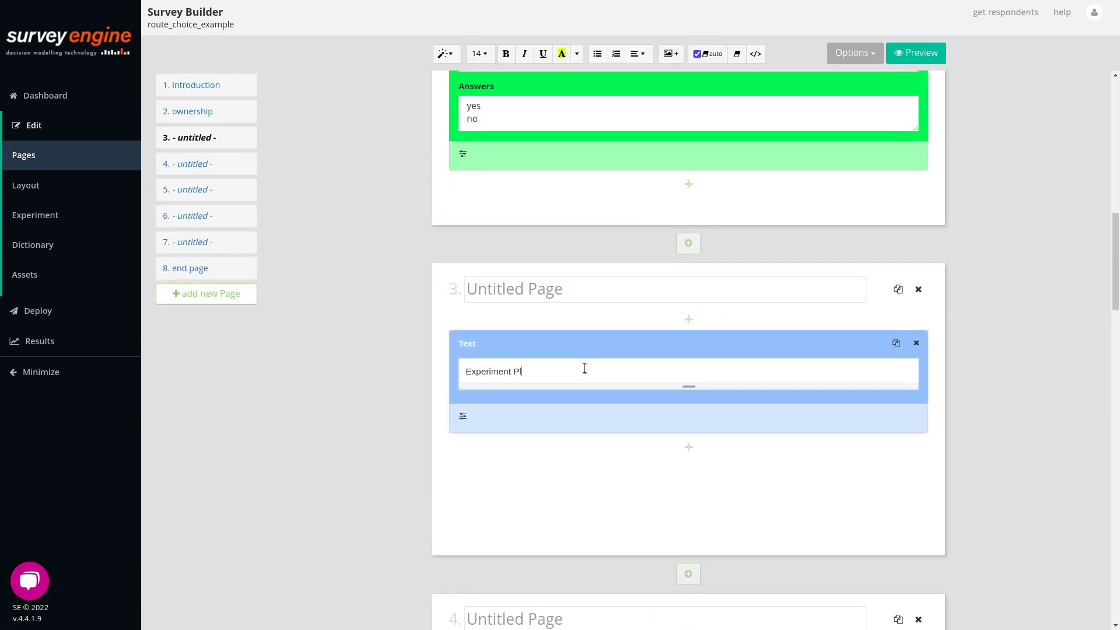
- Copy the placeholder text from page 3 into a new text block on page 4
key(ctrl+a)
key(ctrl+c)
scroll(594, 459, down, 3)
click(662, 452)
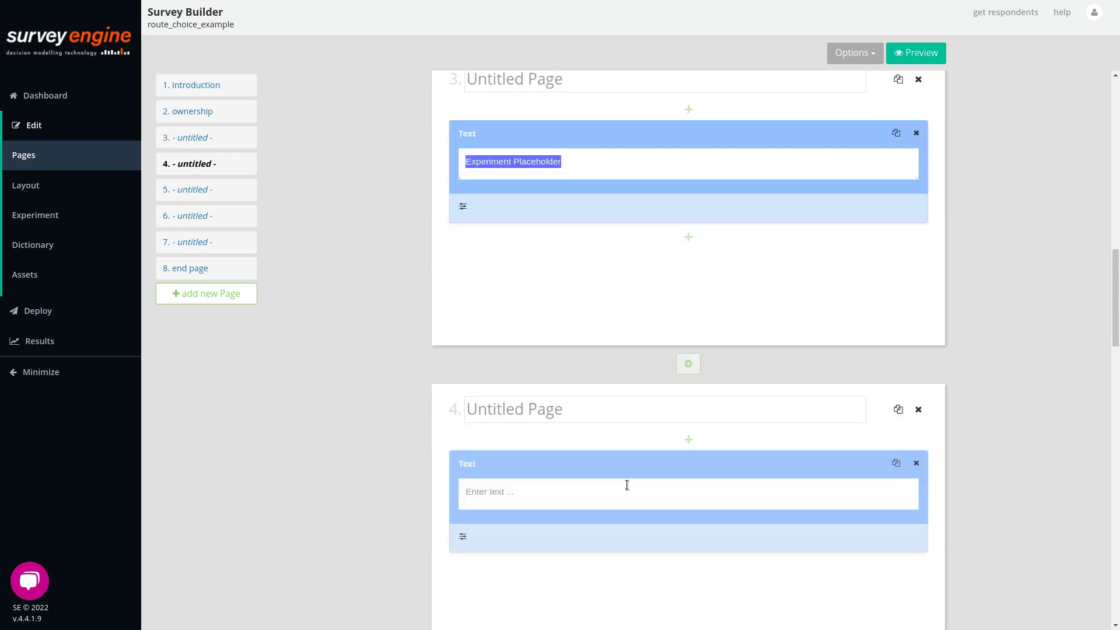
click(624, 491)
key(ctrl+v)
- Add a text block containing the copied "Experiment Placeholder" text to each of pages 5 and 6
scroll(620, 490, down, 7)
click(659, 364)
click(598, 400)
key(ctrl+v)
scroll(607, 406, down, 4)
click(675, 415)
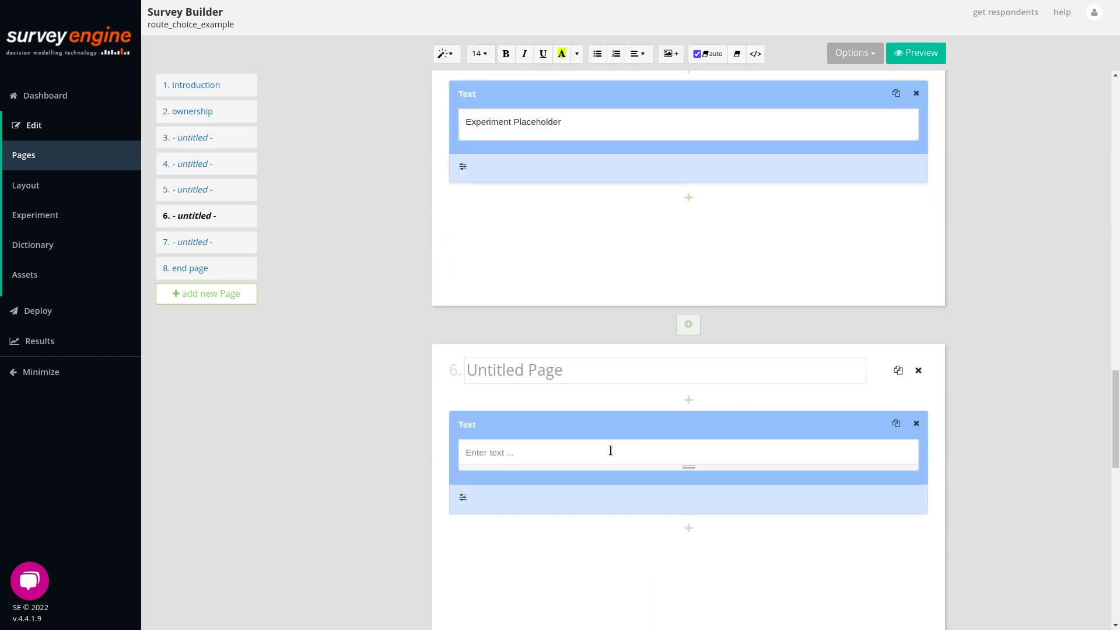
click(611, 450)
key(ctrl+v)
- Insert a new page after page 6 and move the "Thank You for particpation" text block onto it
scroll(611, 450, down, 6)
click(623, 433)
key(ctrl+shift+Left)
key(ctrl+shift+Left)
key(ctrl+shift+Left)
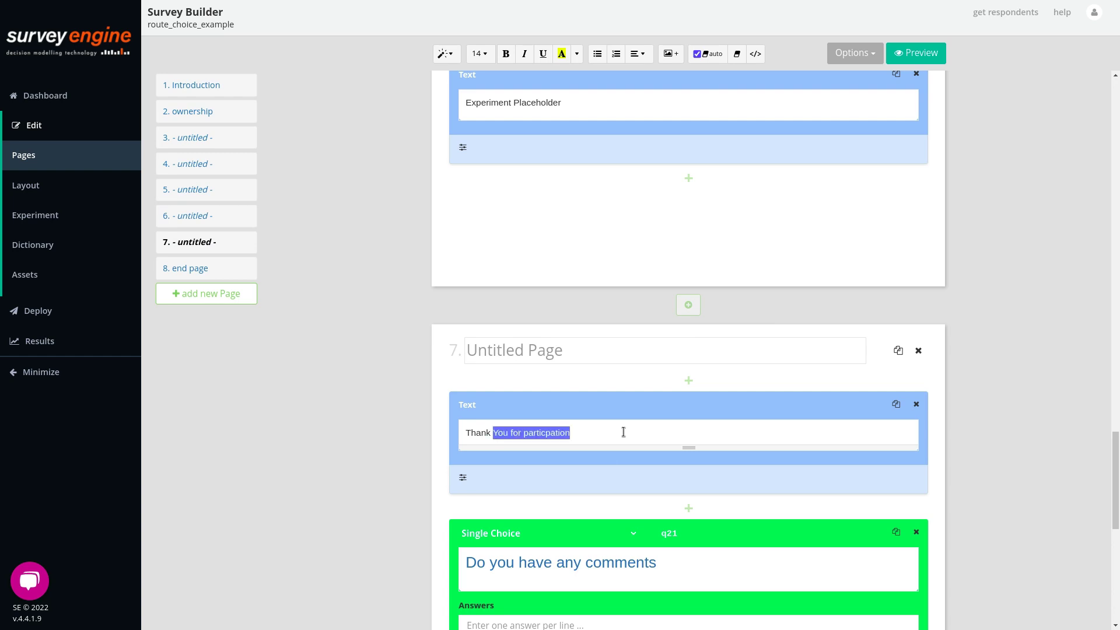
click(689, 305)
scroll(671, 409, down, 3)
drag(626, 526, 633, 257)
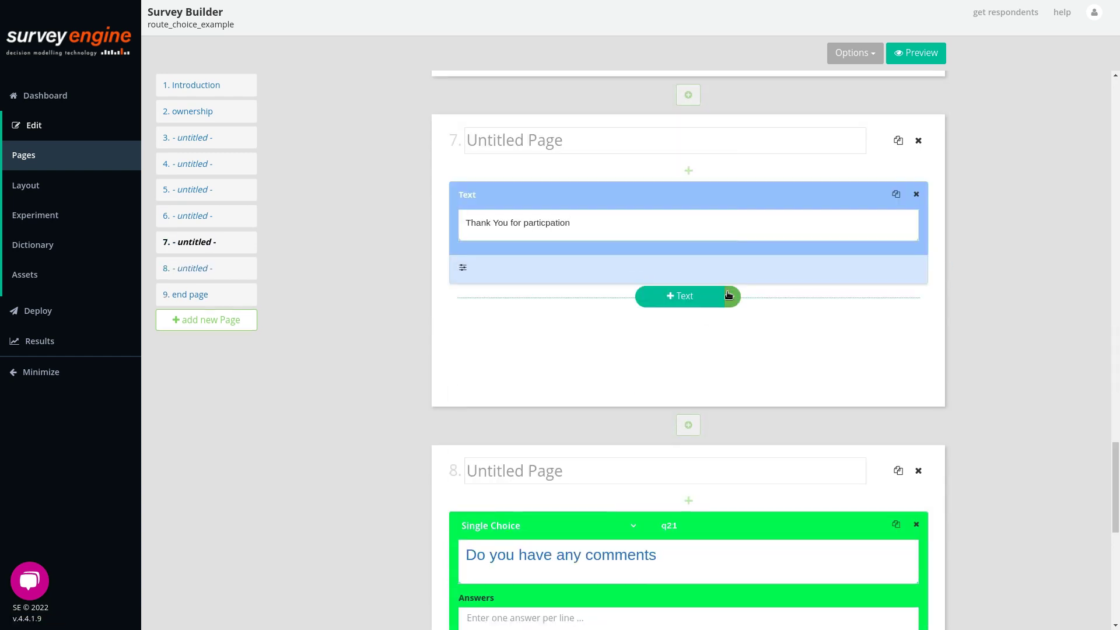
- Add a Complete survey exit below the thank-you text on page 7, and insert a single-choice question labelled comments between them
click(730, 292)
click(681, 491)
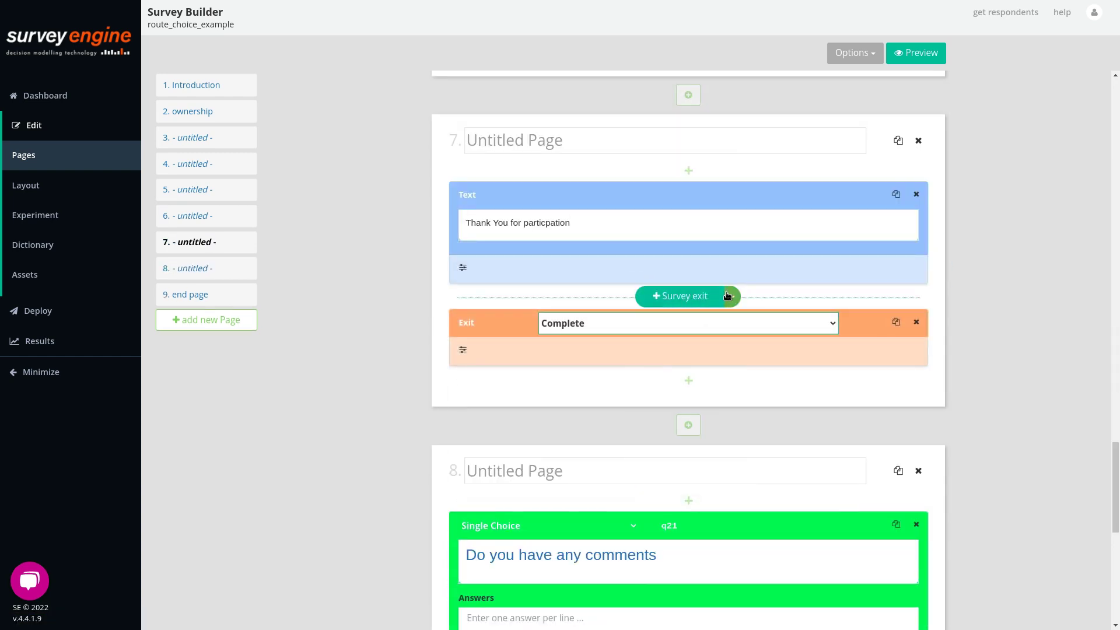
click(732, 297)
click(670, 365)
text(comments)
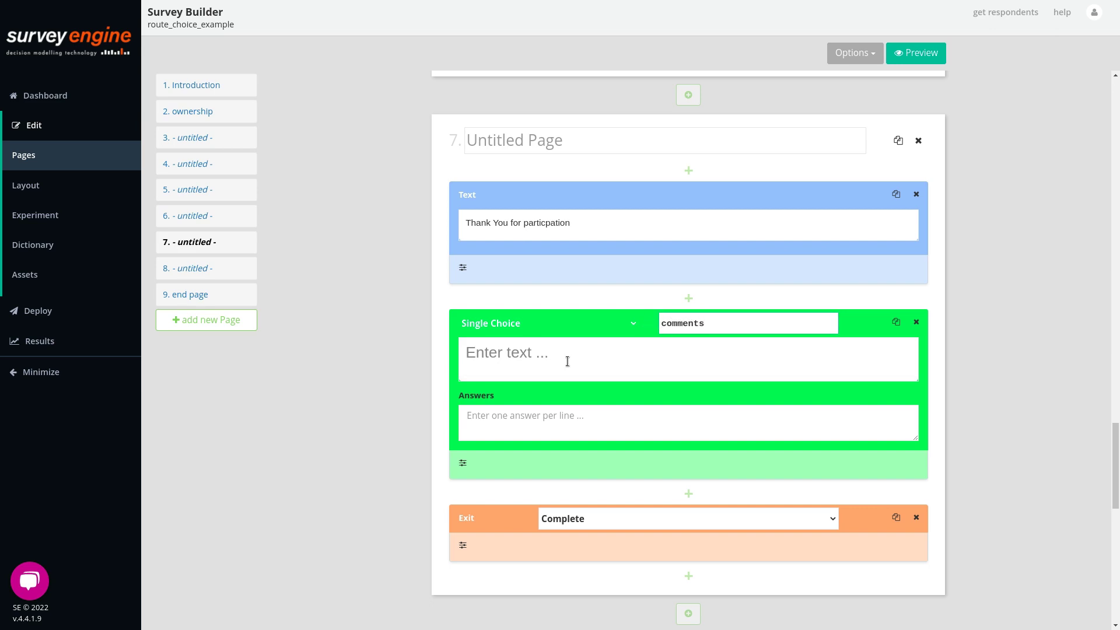
- Enter "Do you have a" as the start of the question text in the comments single-choice question on page 7
click(564, 361)
text(Do you have a)
- Preview the survey from the Introduction page, agree to participate, answer the car ownership question and advance to page 3
drag(1116, 407, 1111, 105)
click(856, 195)
click(919, 56)
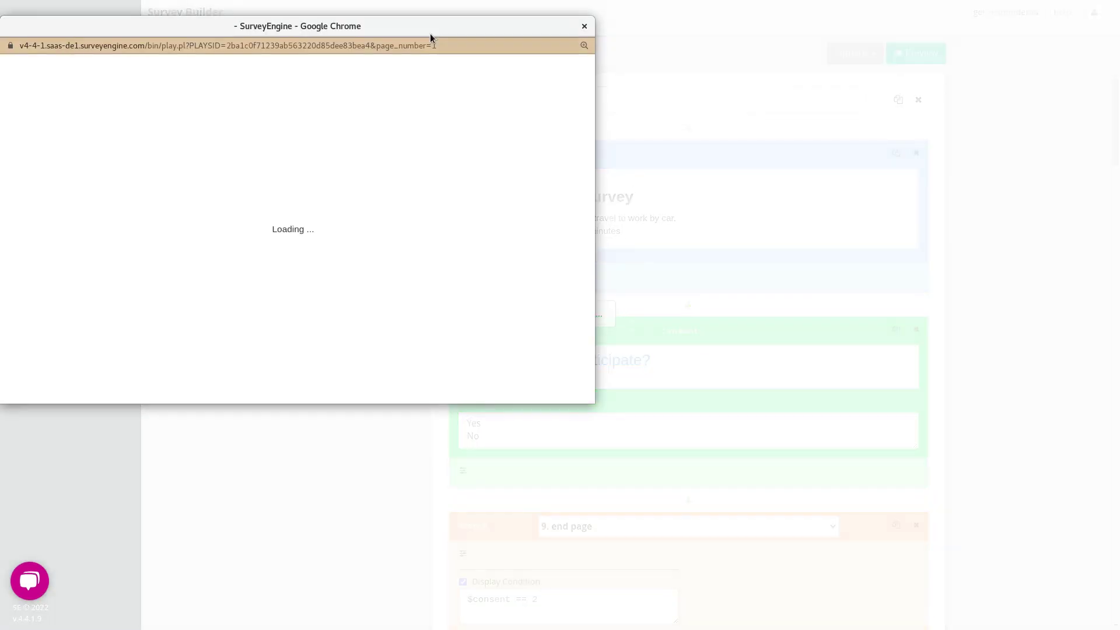
drag(430, 34, 694, 51)
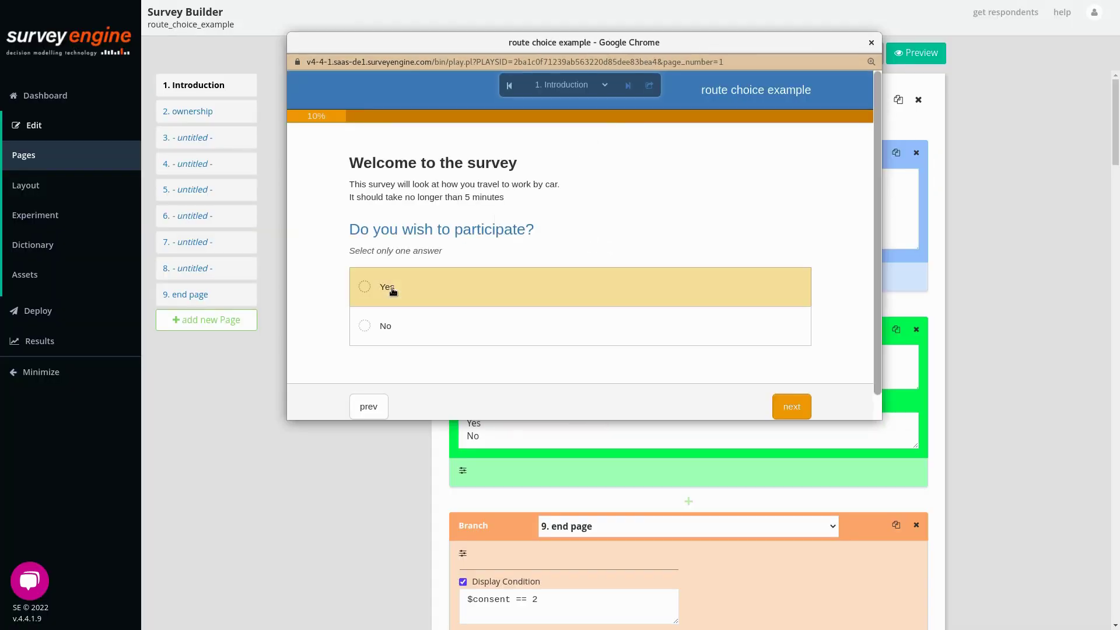
click(399, 292)
click(789, 404)
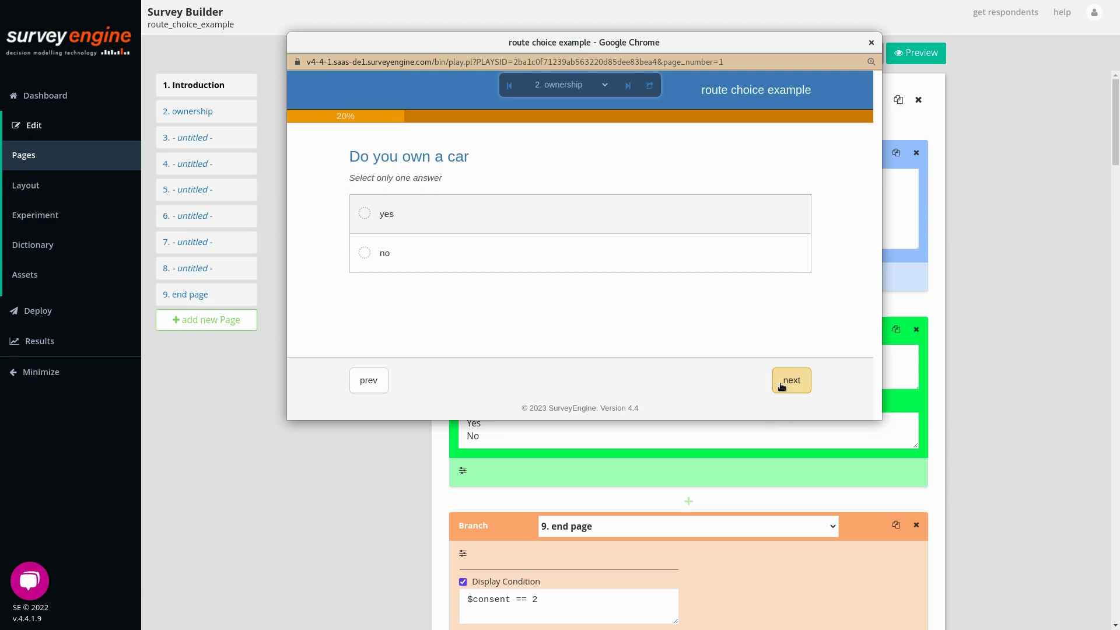
click(601, 231)
click(792, 381)
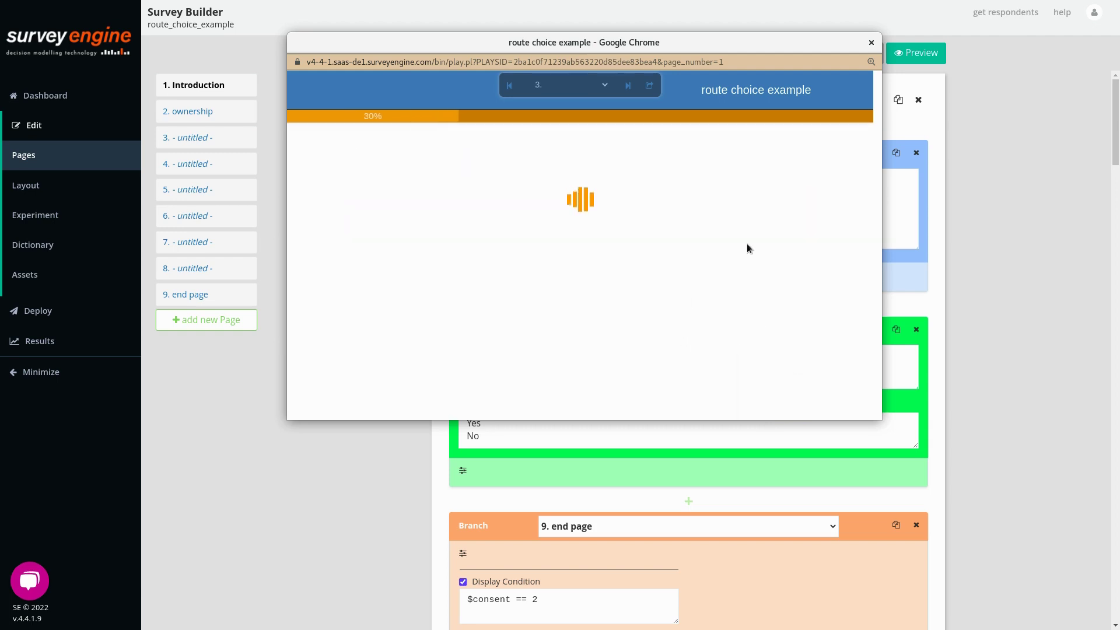
- Test the consent branch by returning to the introduction, answering No and advancing, and close the preview
click(373, 381)
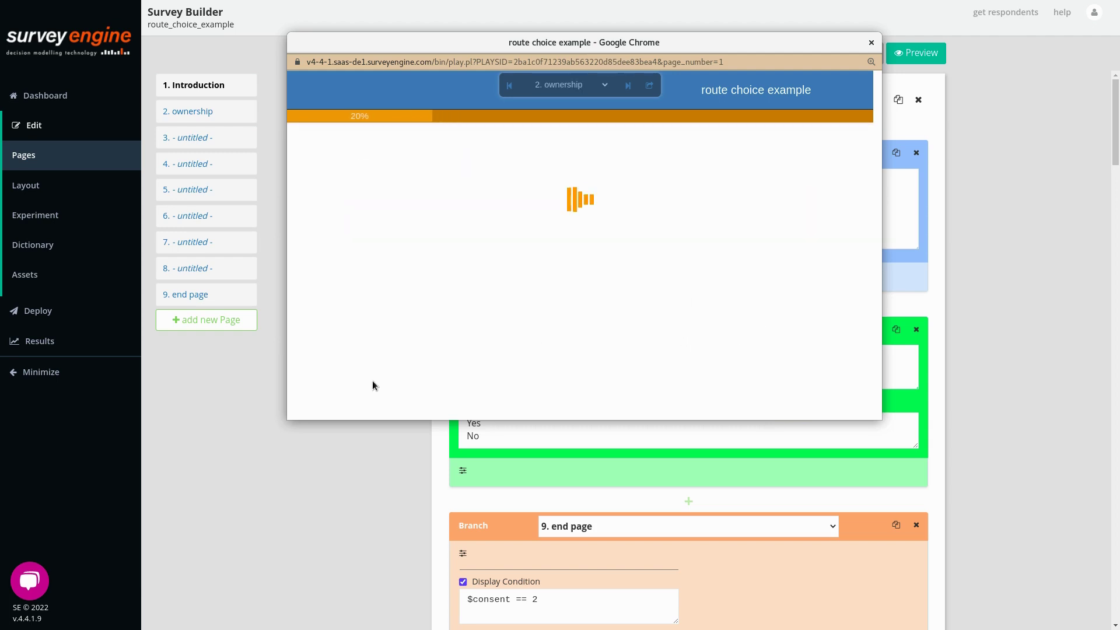
click(370, 382)
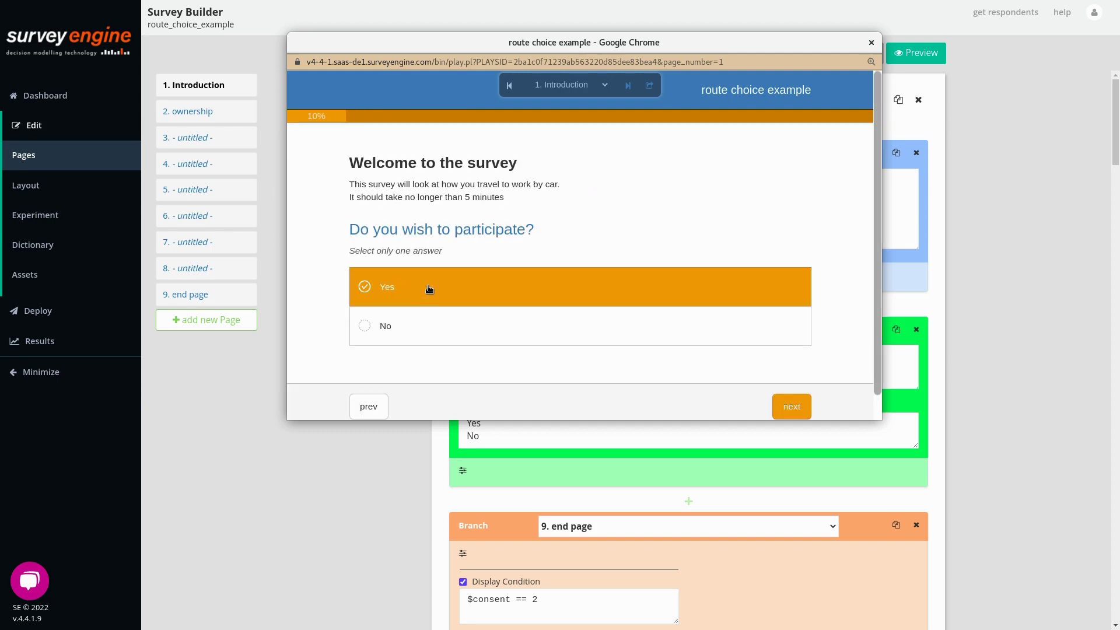
click(408, 326)
click(792, 407)
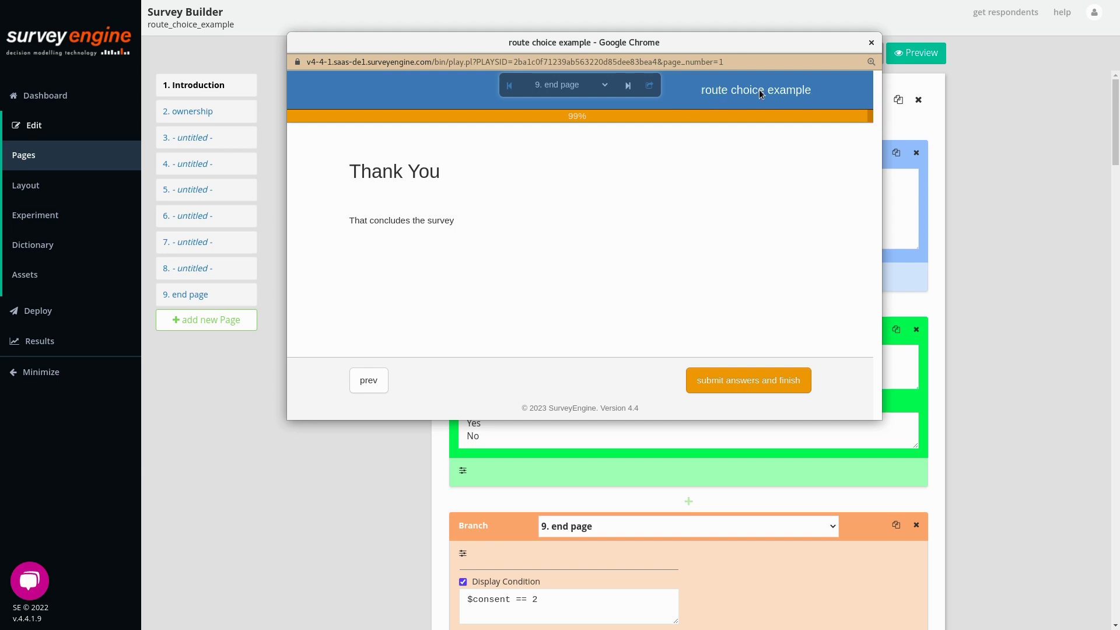
click(872, 43)
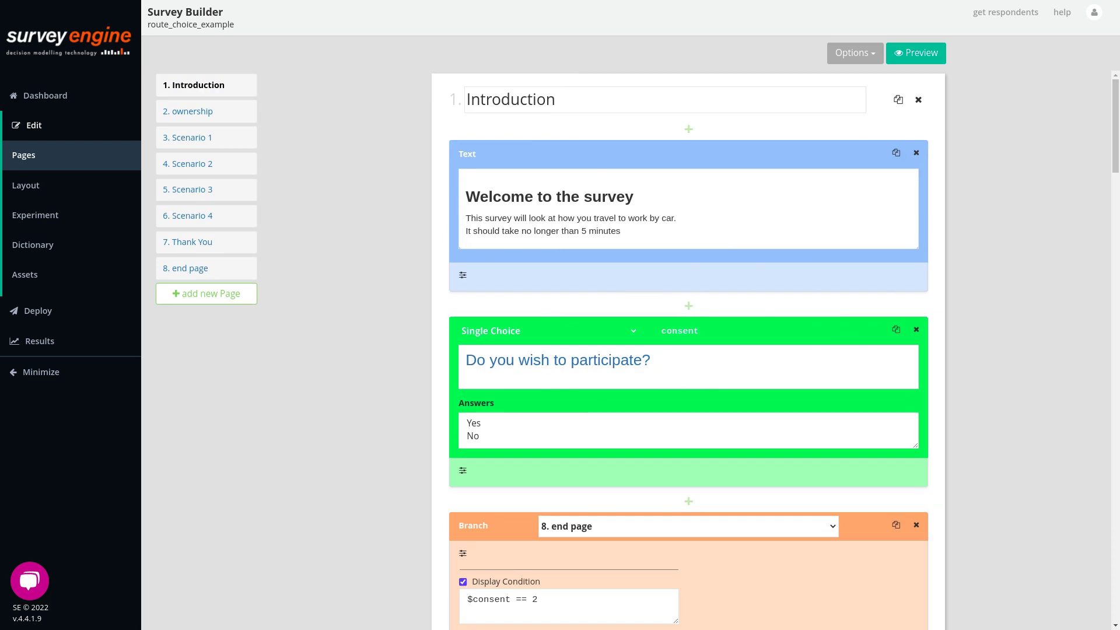
- Create a new experiment named "route choice" for the survey
click(46, 217)
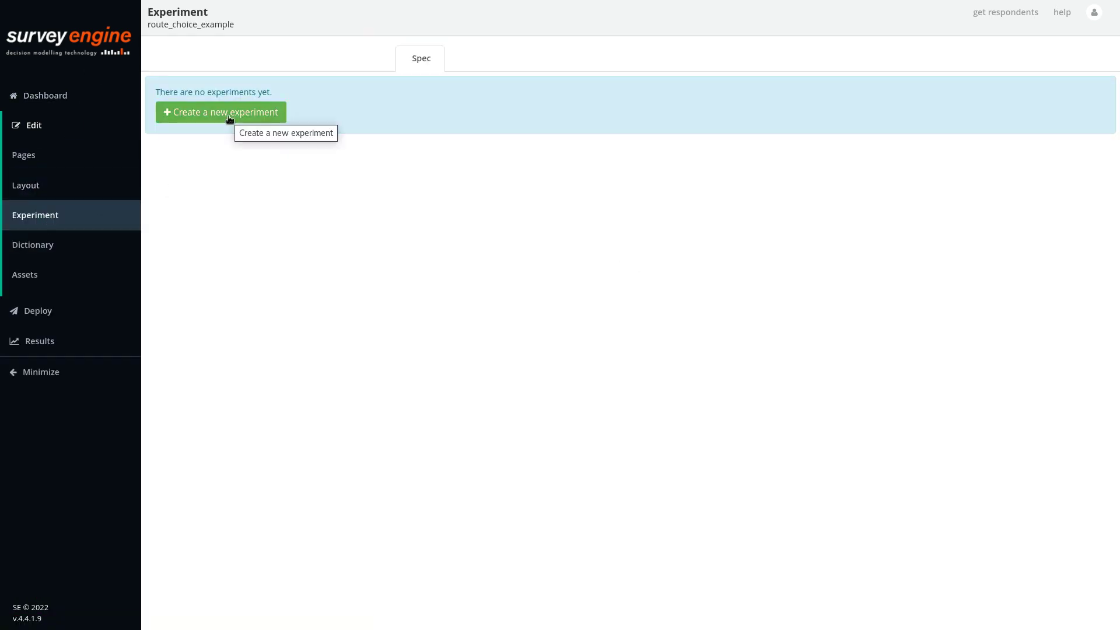
click(230, 120)
text(rout)
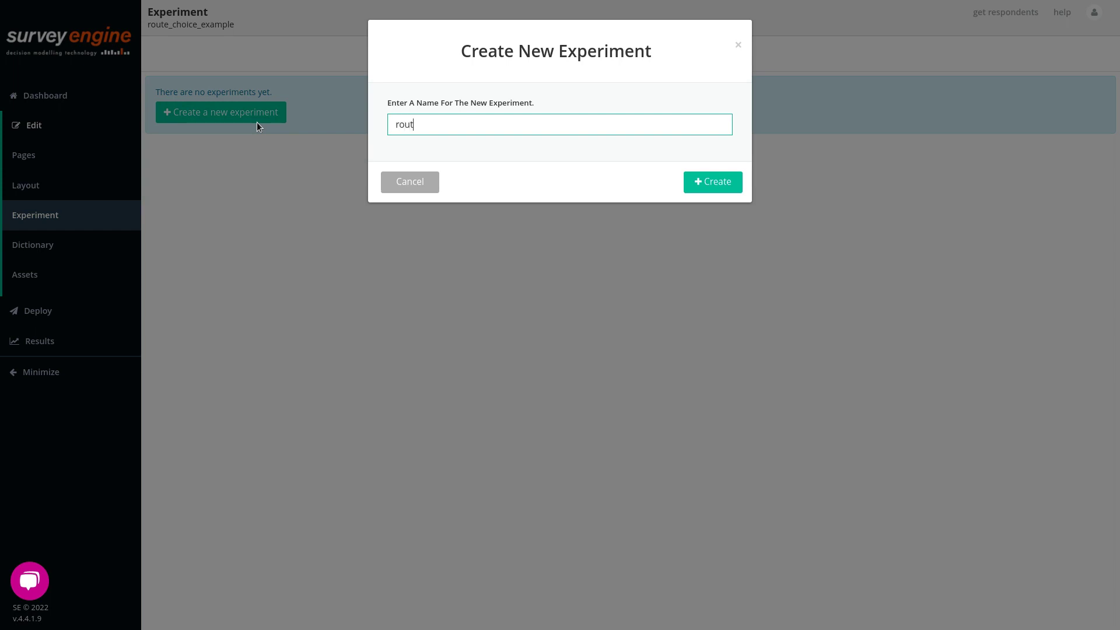
text(e choice)
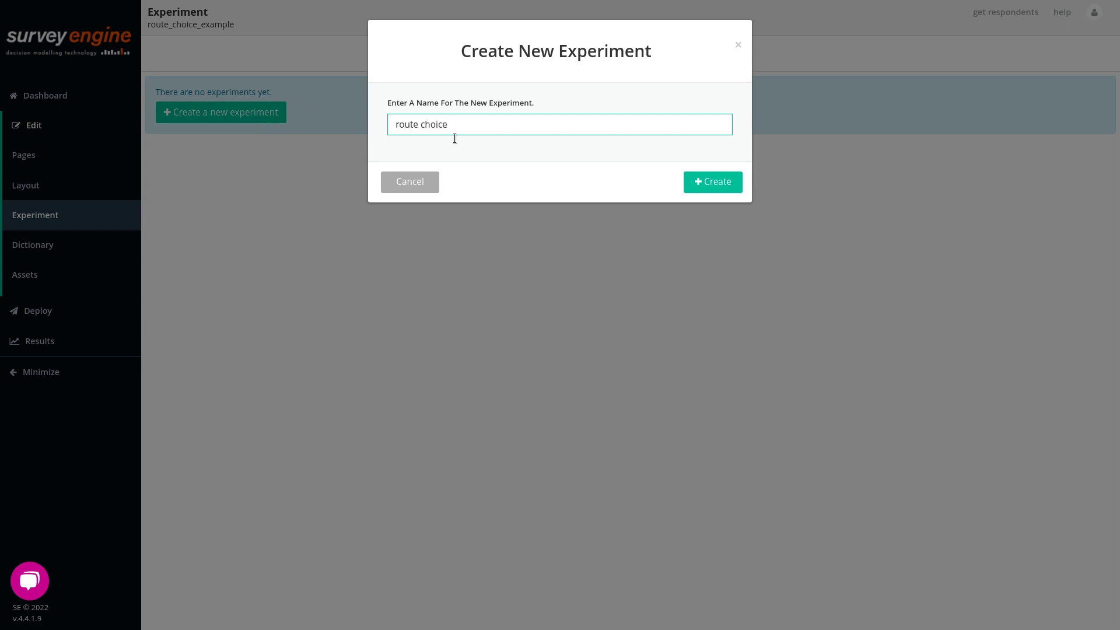
click(700, 180)
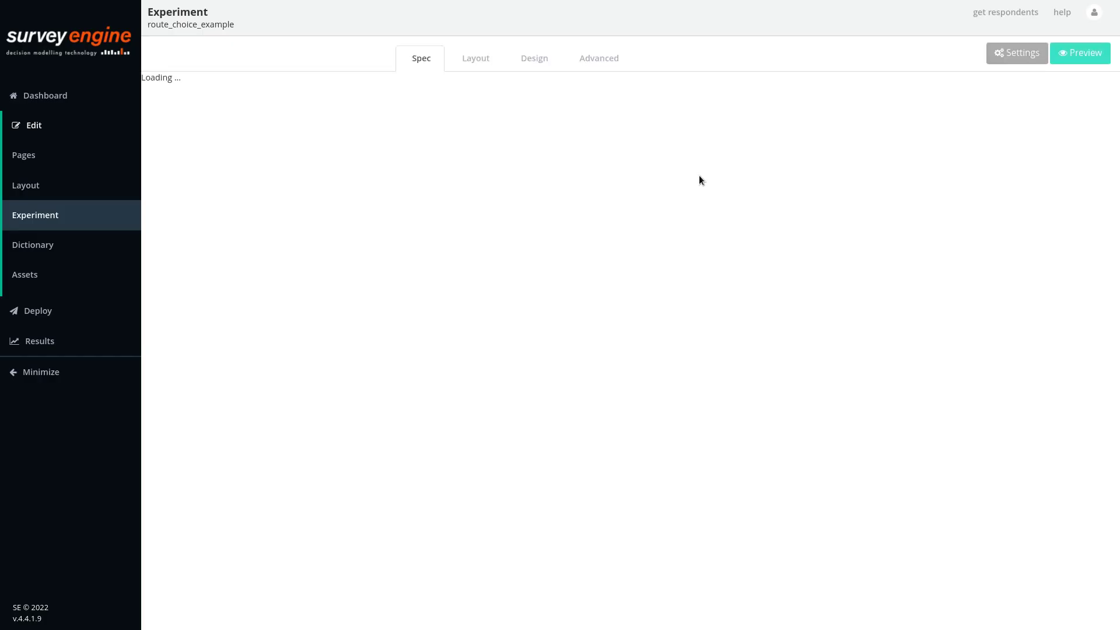
- Name the two alternatives Option A and Option B, and the three attributes travel time, congestion and toll costs
click(442, 118)
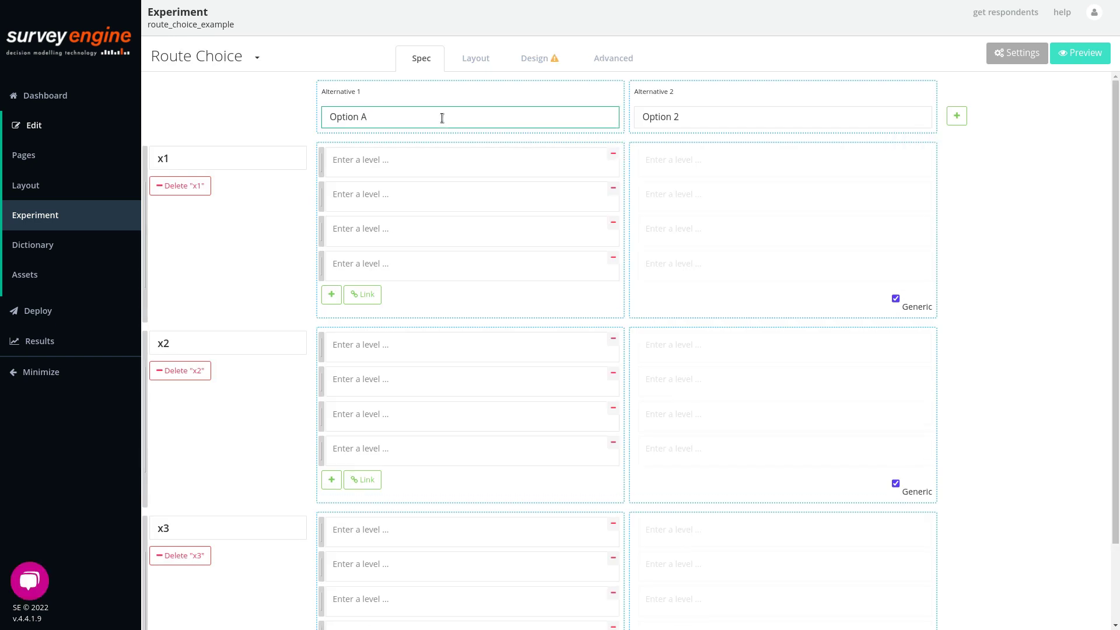
click(729, 116)
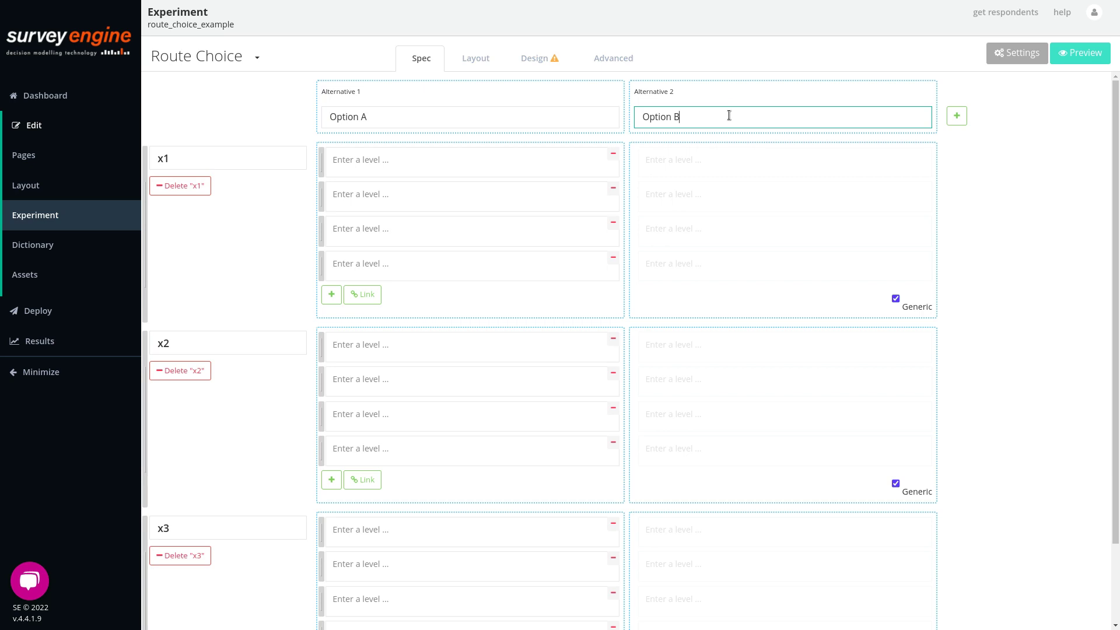
double_click(223, 159)
text(travel time)
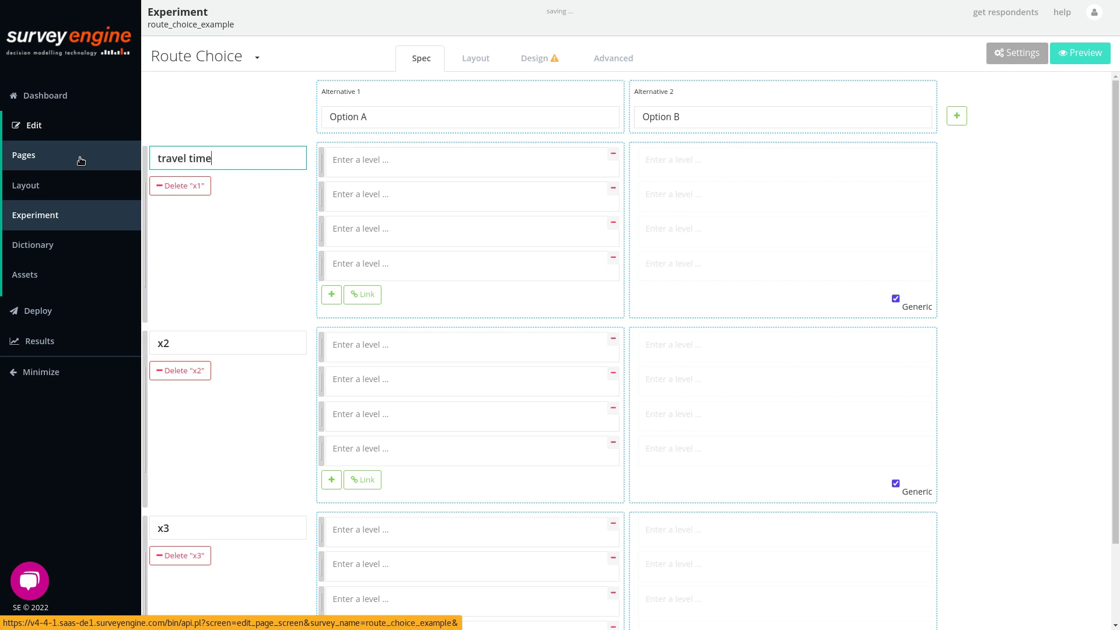
double_click(198, 345)
text(con)
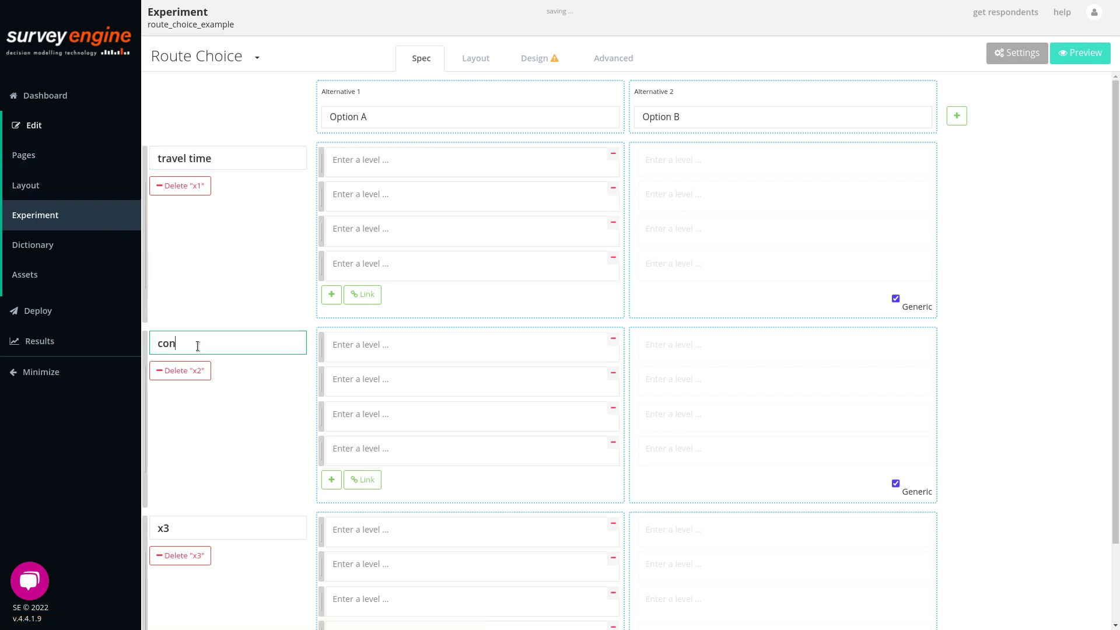
text(gestion)
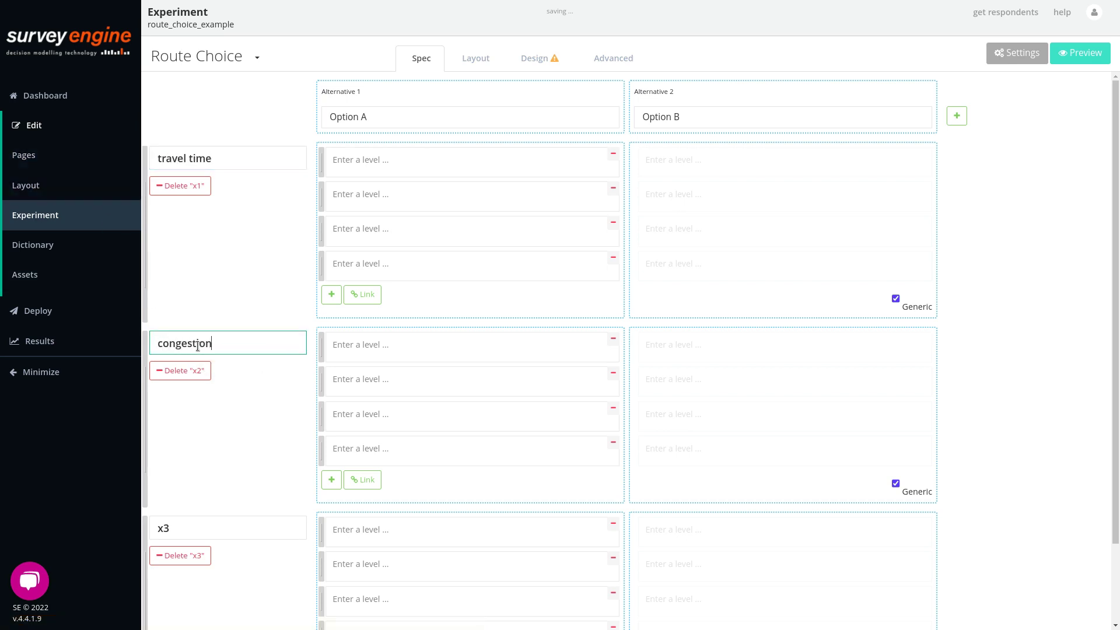
double_click(223, 528)
key(BackSpace)
text(toll costs)
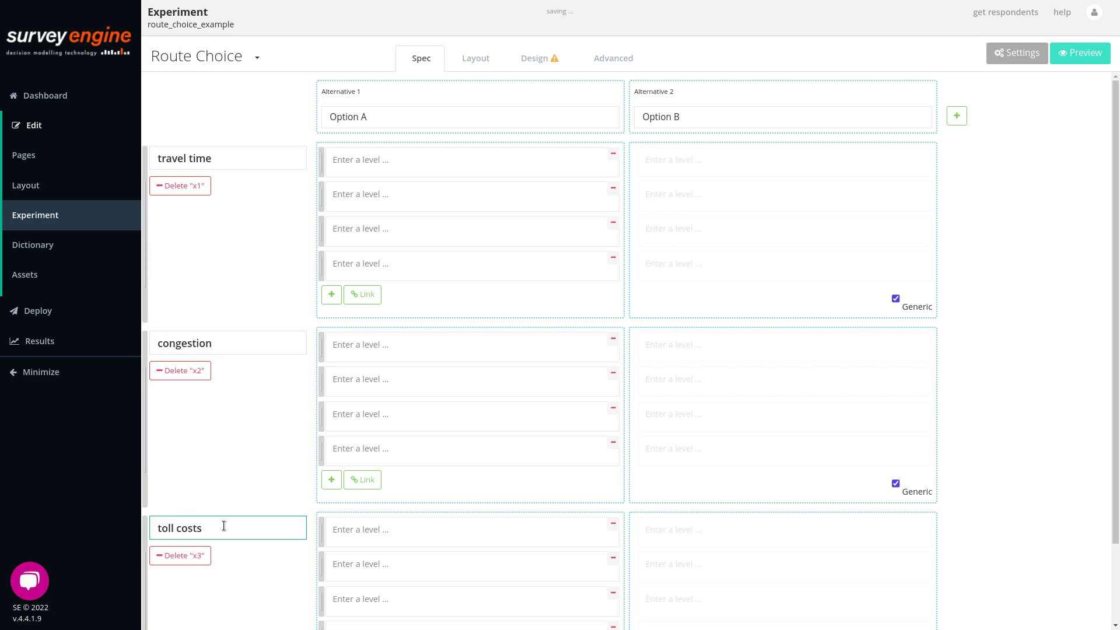
- Set the travel time levels to 20 minutes, 40 minutes and 1 hour, and remove the unused fourth level
click(465, 159)
text(20 minutes)
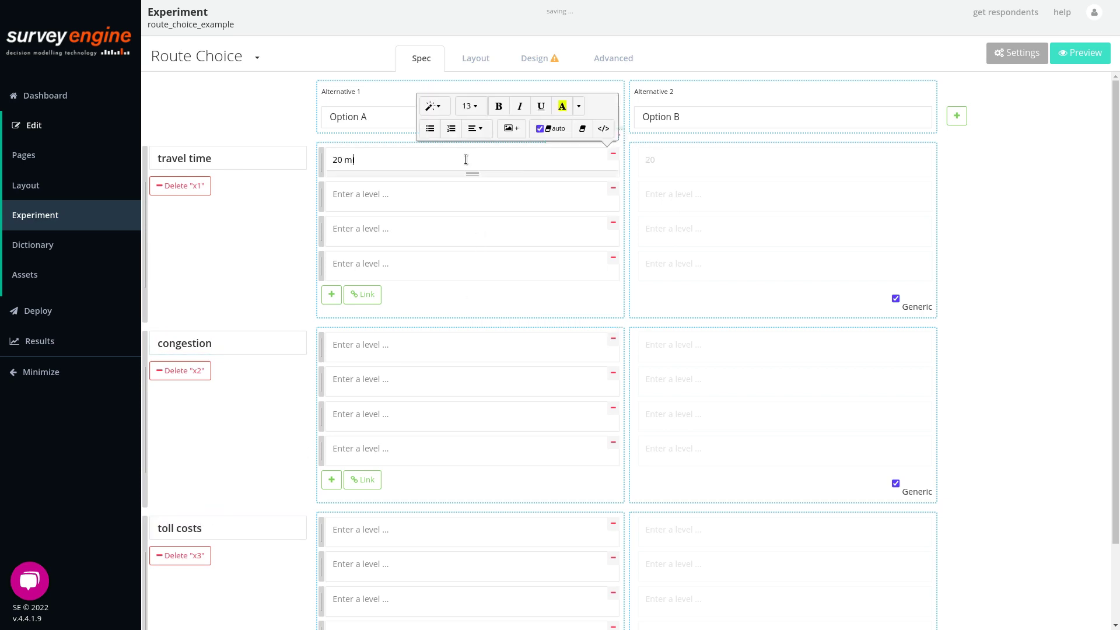
click(391, 196)
text(40 minutes)
click(369, 228)
text(1 hour)
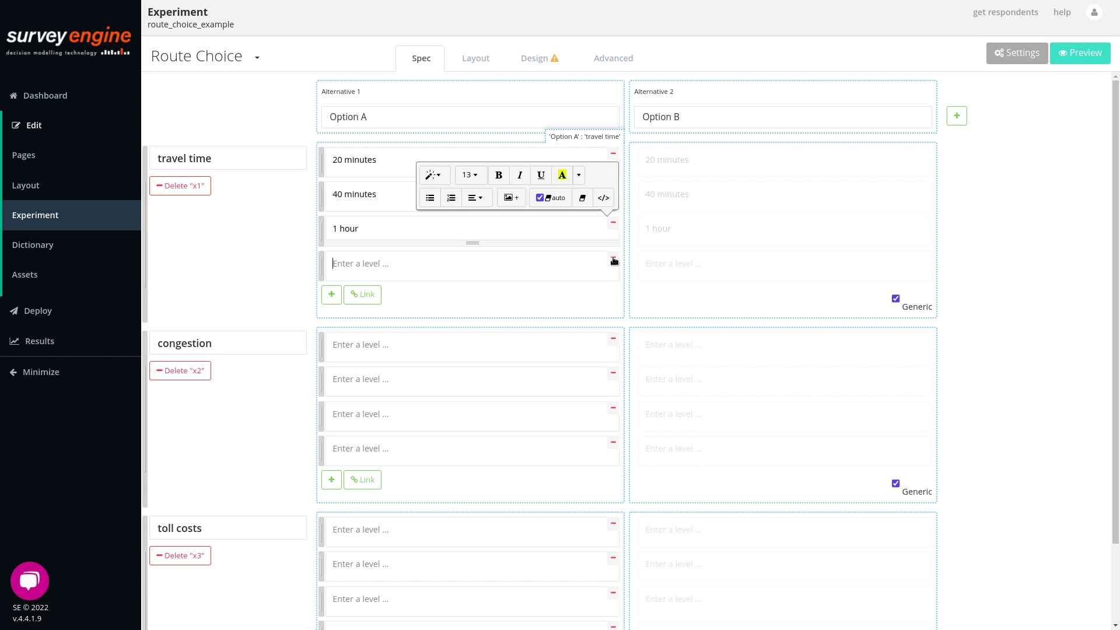
click(613, 257)
- Set the congestion levels to none, infrequent and frequent, and remove the unused fourth level
click(402, 341)
text(non)
click(360, 315)
text(none)
drag(373, 345, 249, 319)
text(in)
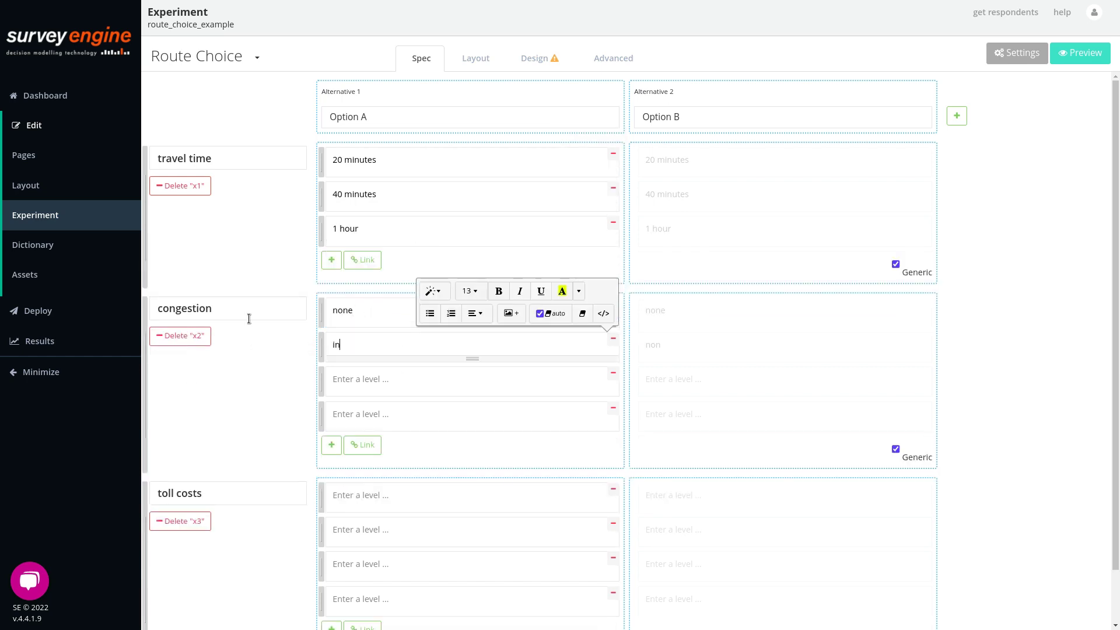
text(frequent)
click(370, 377)
text(frequeny)
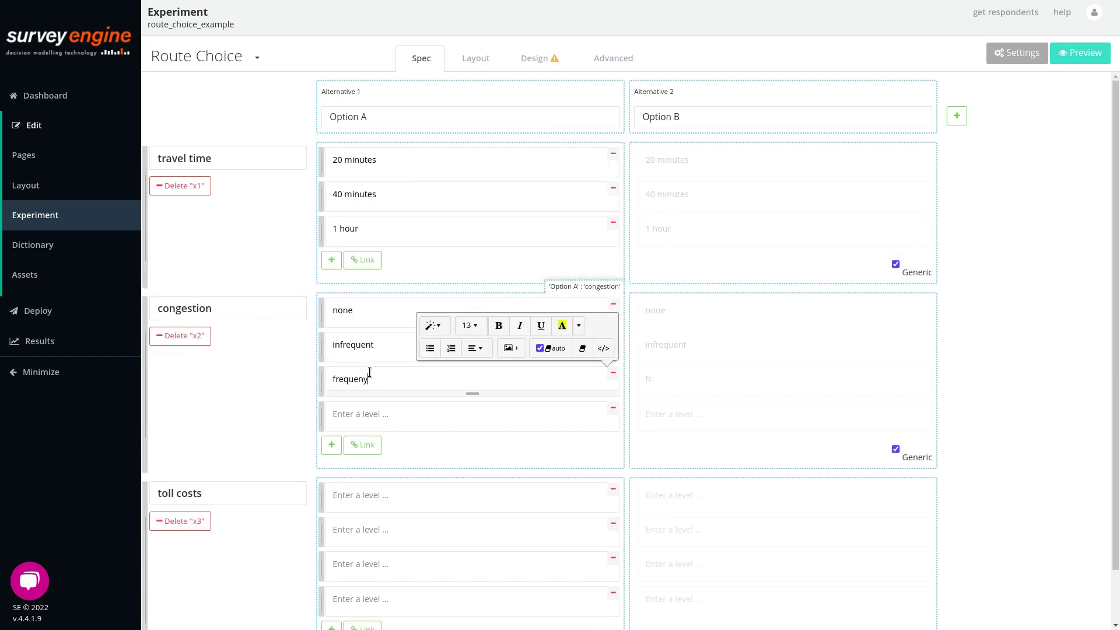
click(613, 409)
- Set the four toll costs levels to none, $2.00, $5.00 and $10.00
click(349, 461)
text(none)
click(350, 495)
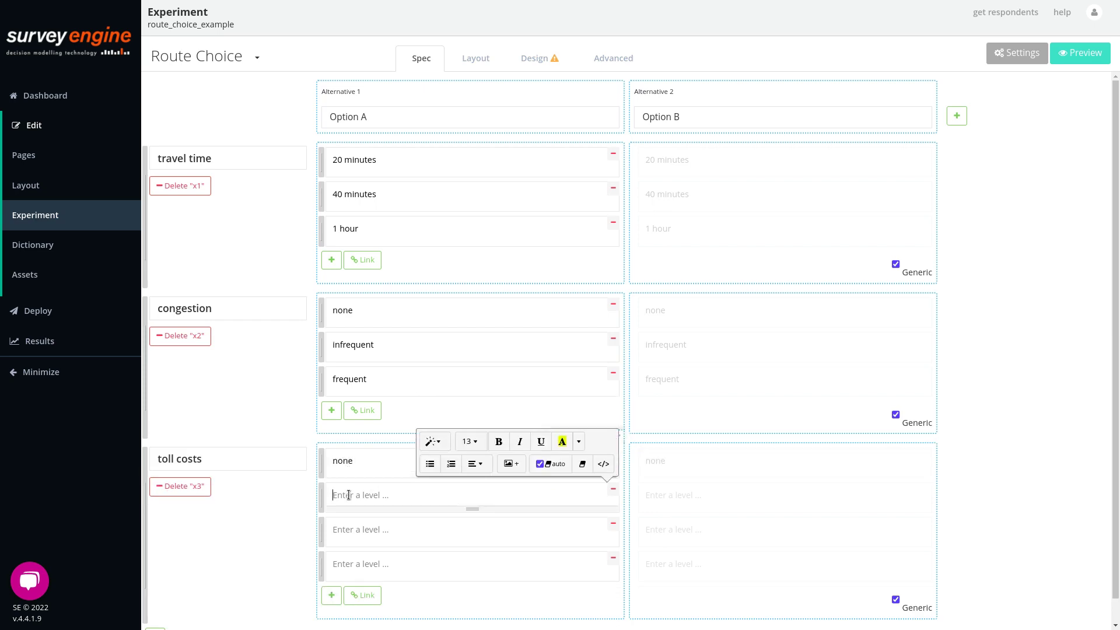
text($2.00)
click(350, 528)
text($5.00)
click(361, 565)
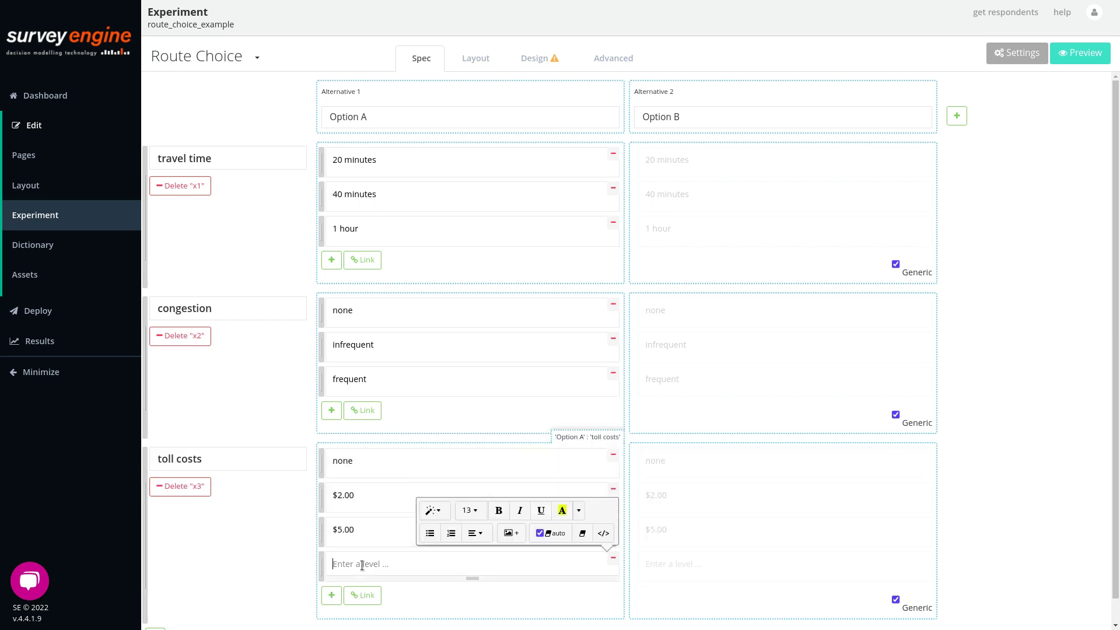
text($10.00)
- Generate an orthogonal design for the route choice experiment
click(529, 57)
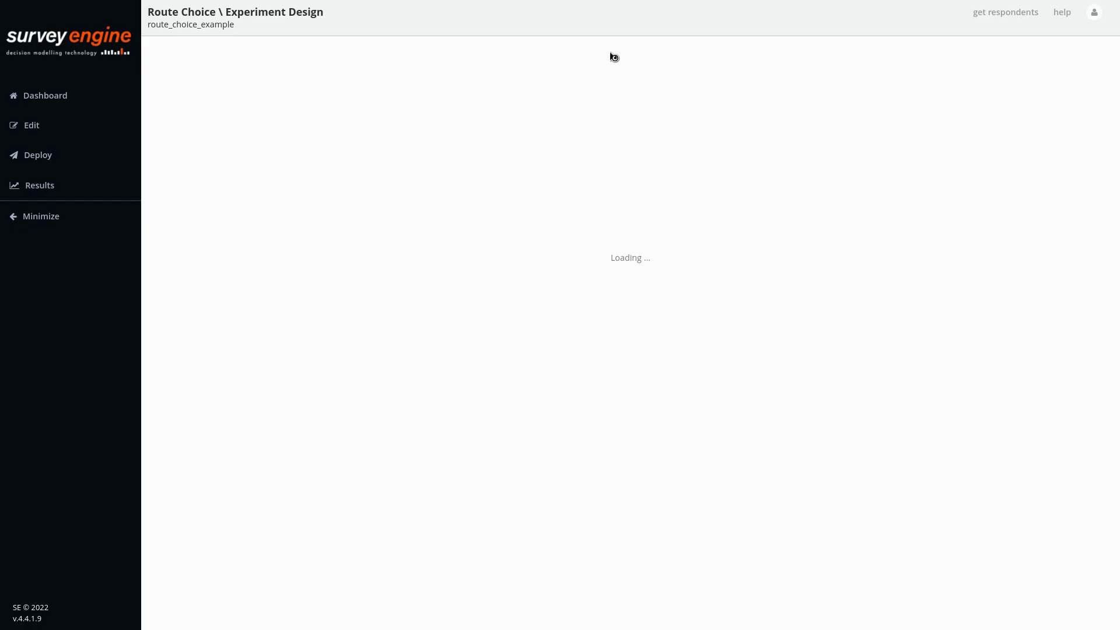
click(899, 56)
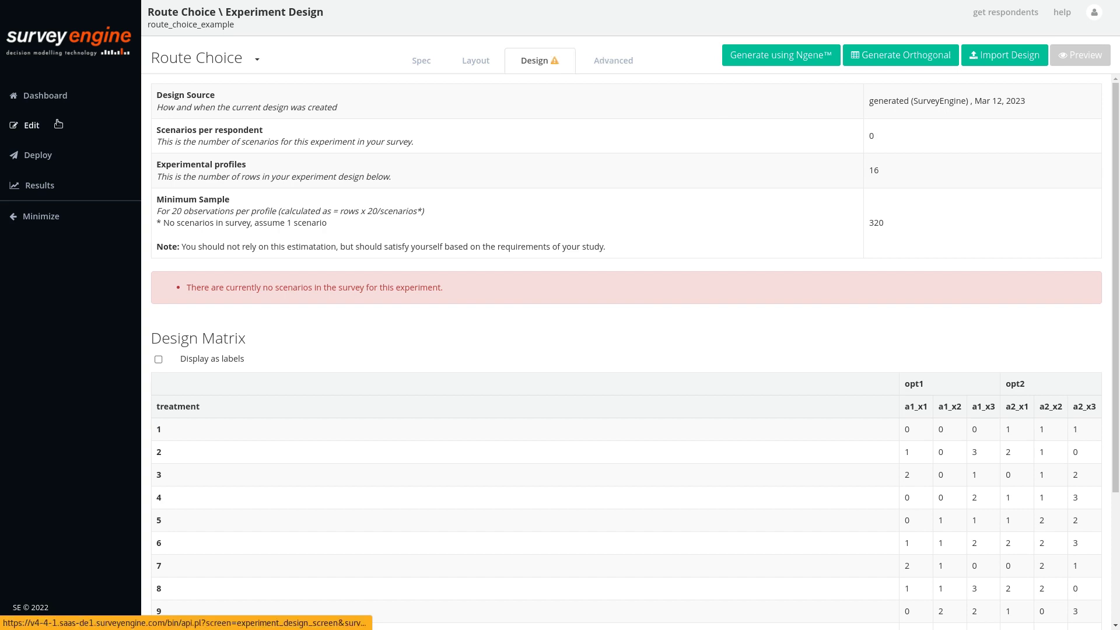
- Return to the survey pages and add an experiment block to the empty Scenario 1 page
click(35, 128)
click(36, 157)
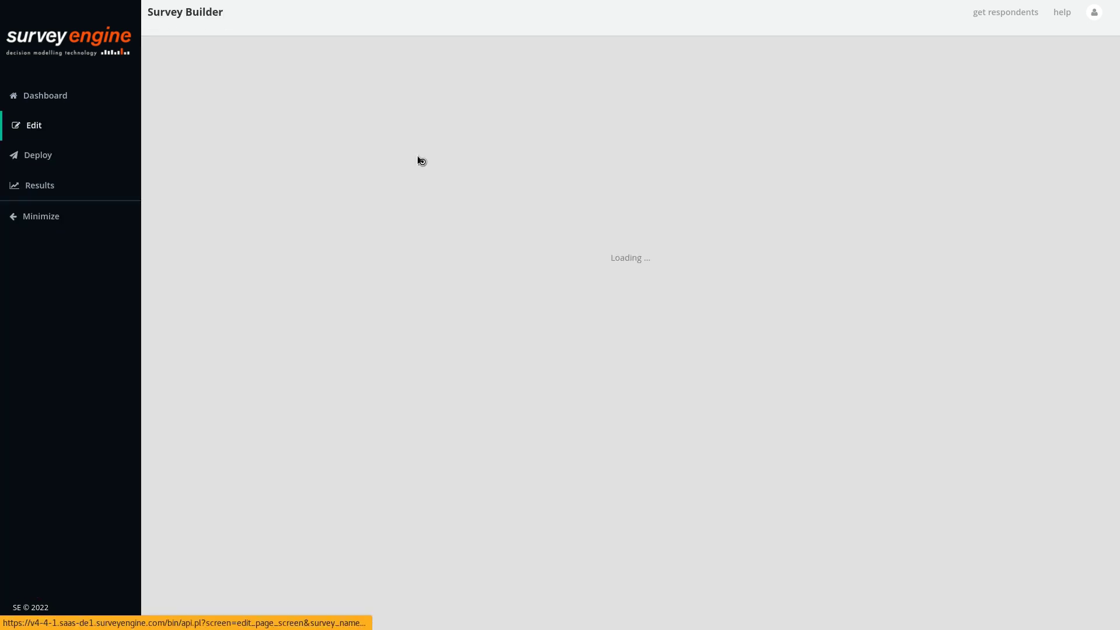
scroll(774, 341, down, 12)
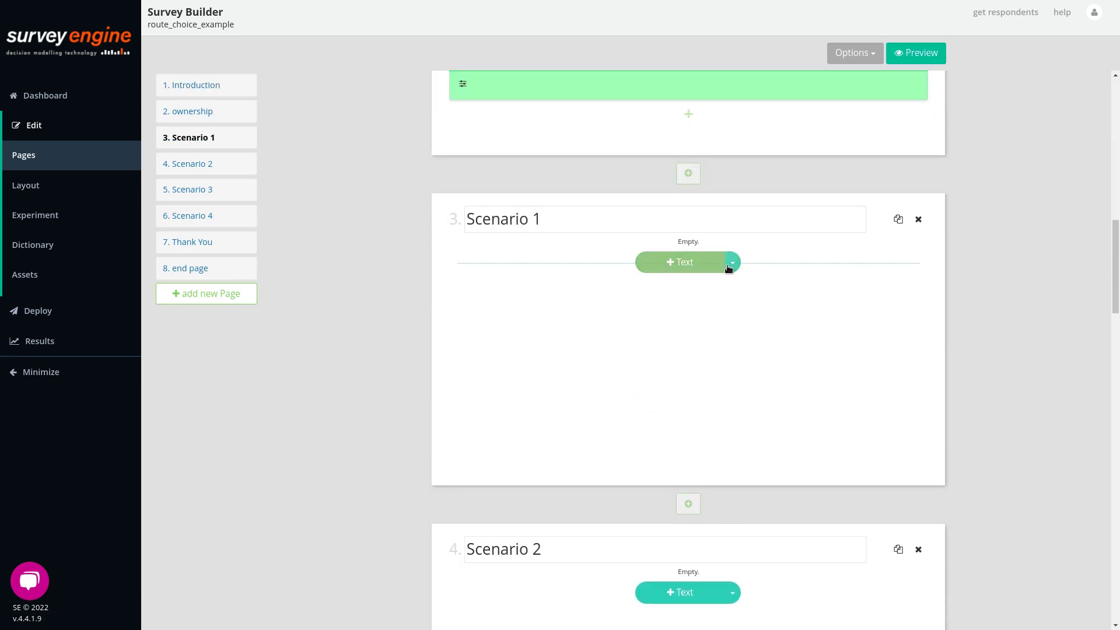
click(733, 263)
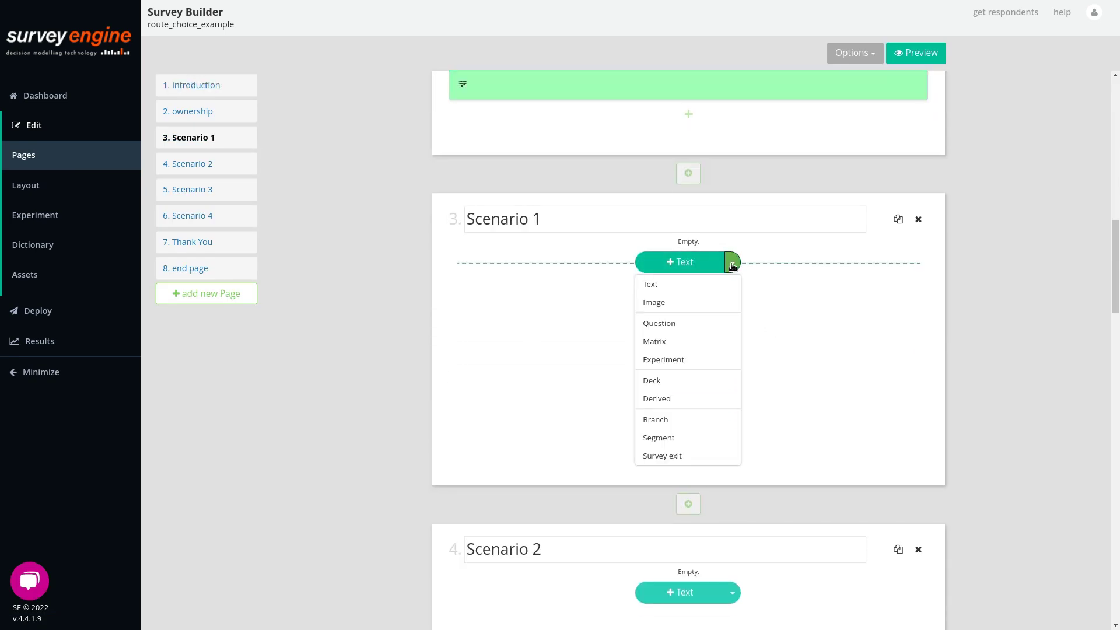
click(670, 360)
- Add a route choice experiment block to each of the Scenario 2, Scenario 3 and Scenario 4 pages
scroll(681, 380, down, 4)
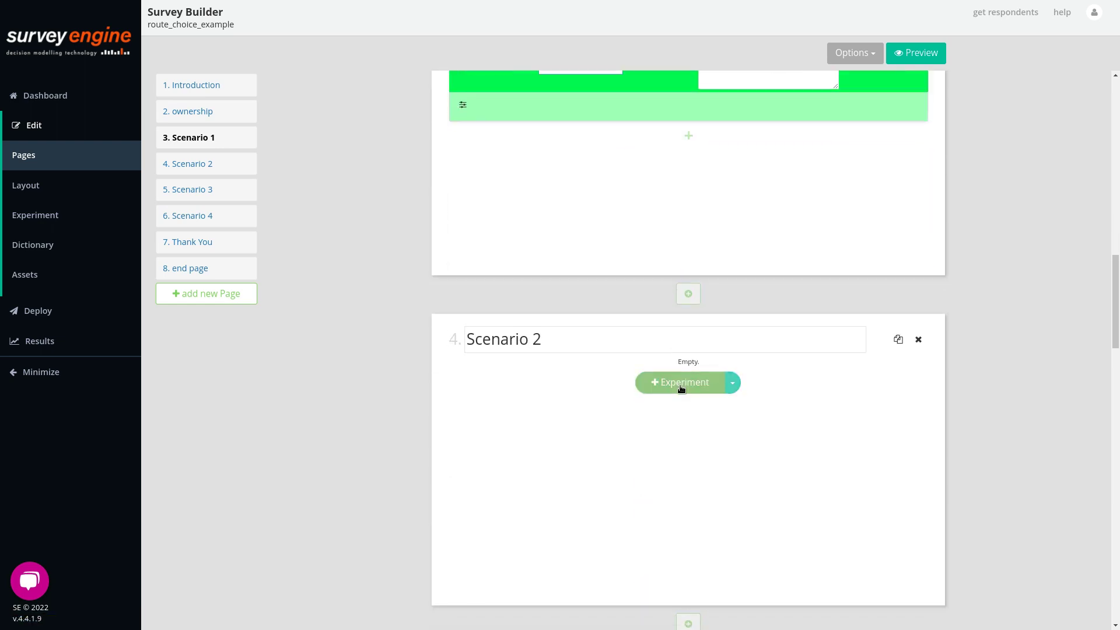
click(680, 381)
scroll(680, 386, down, 5)
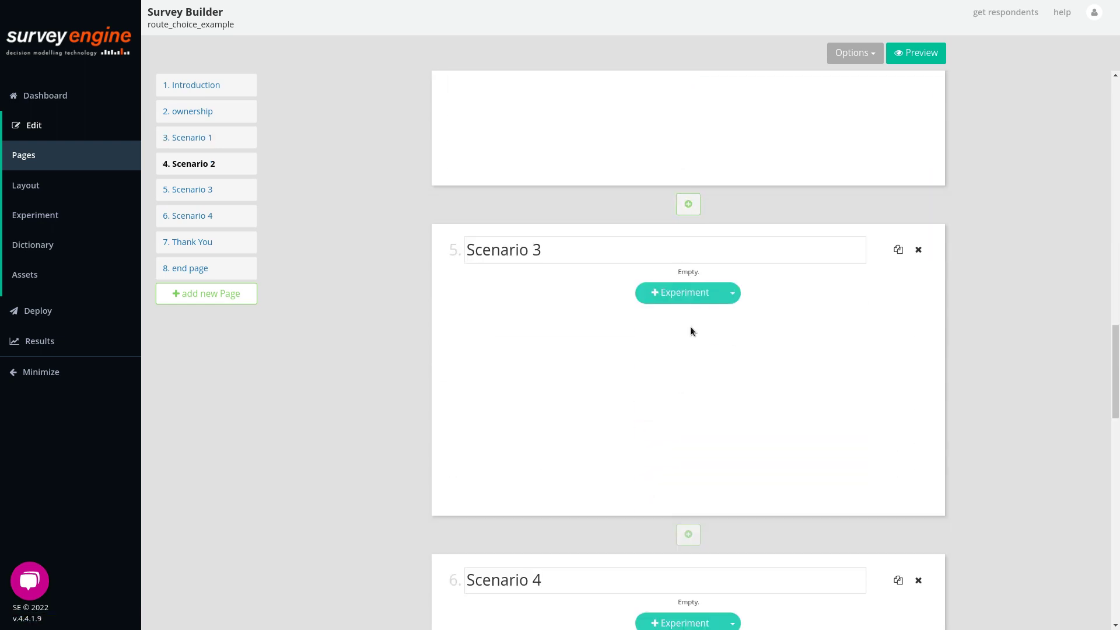
click(687, 294)
scroll(686, 349, down, 3)
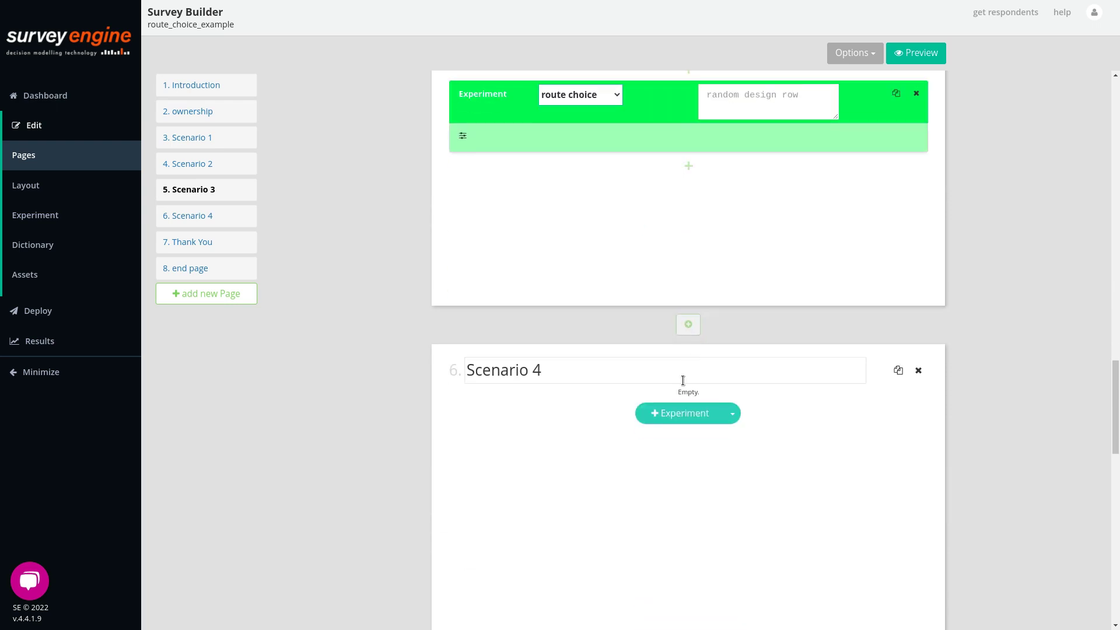
click(687, 419)
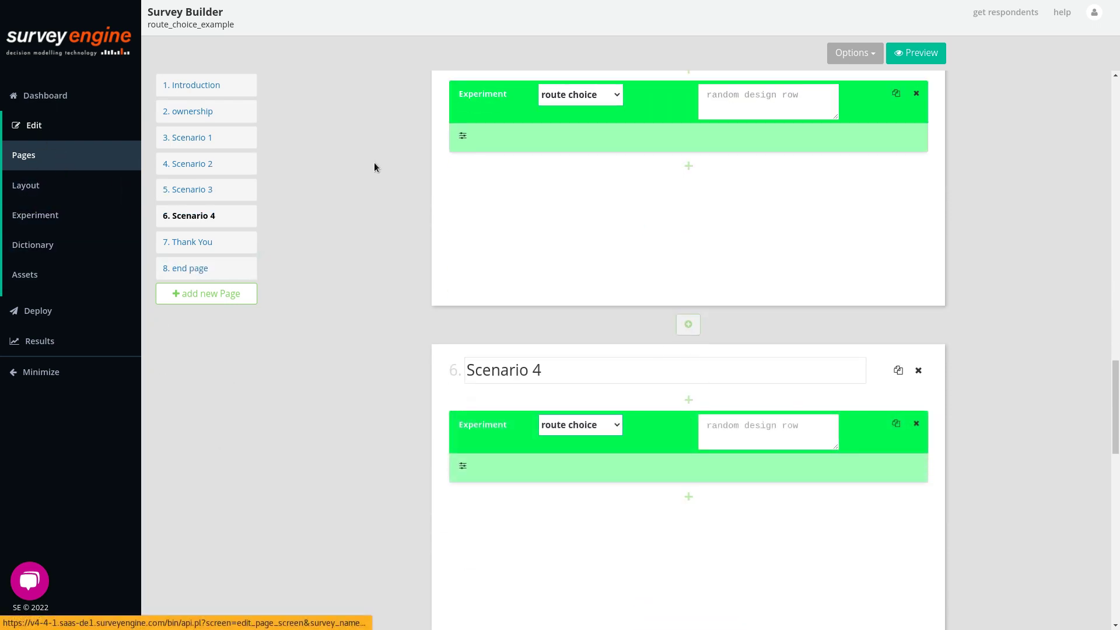
- Add a text block below the Introduction page's welcome text saying study results will develop city roads and tolls and asking for realistic choices
scroll(306, 145, up, 6)
click(205, 85)
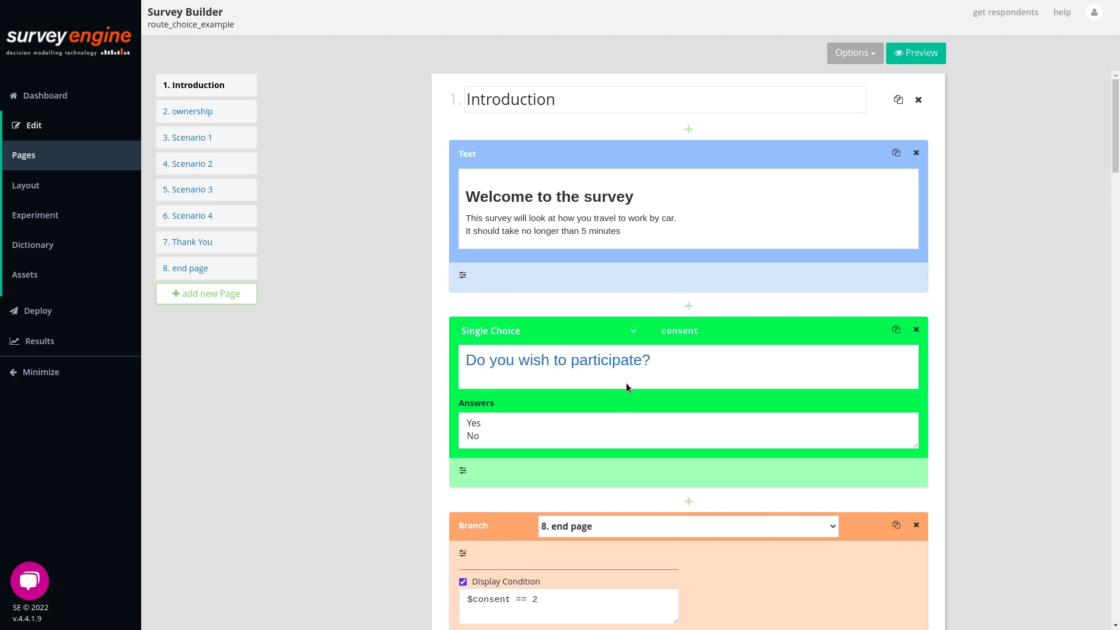
mouse_move(695, 304)
click(733, 304)
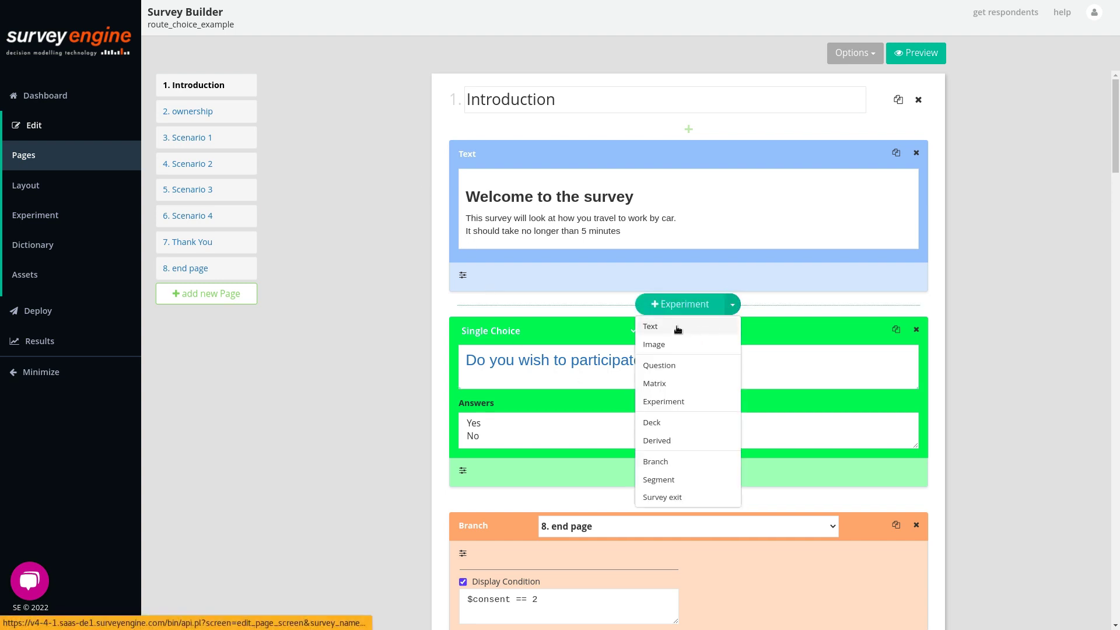
click(678, 330)
click(569, 362)
text(Results of this study will be used to develop roads and tolls in your city.  It's important that you make choices as you would make in a realistic setting.)
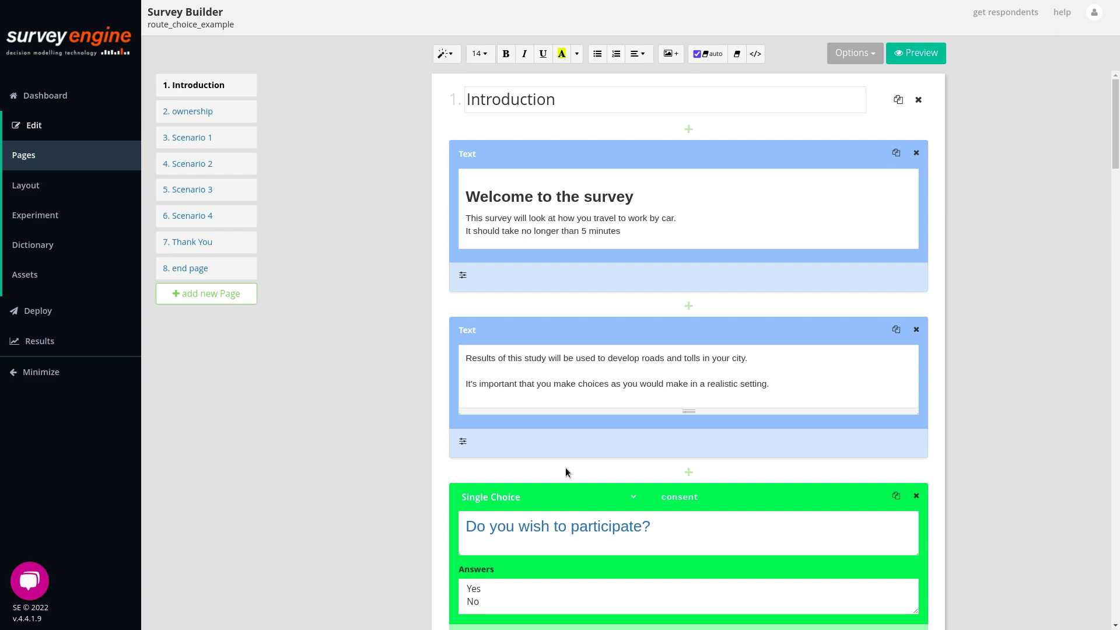
- Add the Thank You page question "How certain are you of your choices?" with answers Very certain, Certain, Uncertain, Very uncertain and don't know
scroll(563, 457, down, 20)
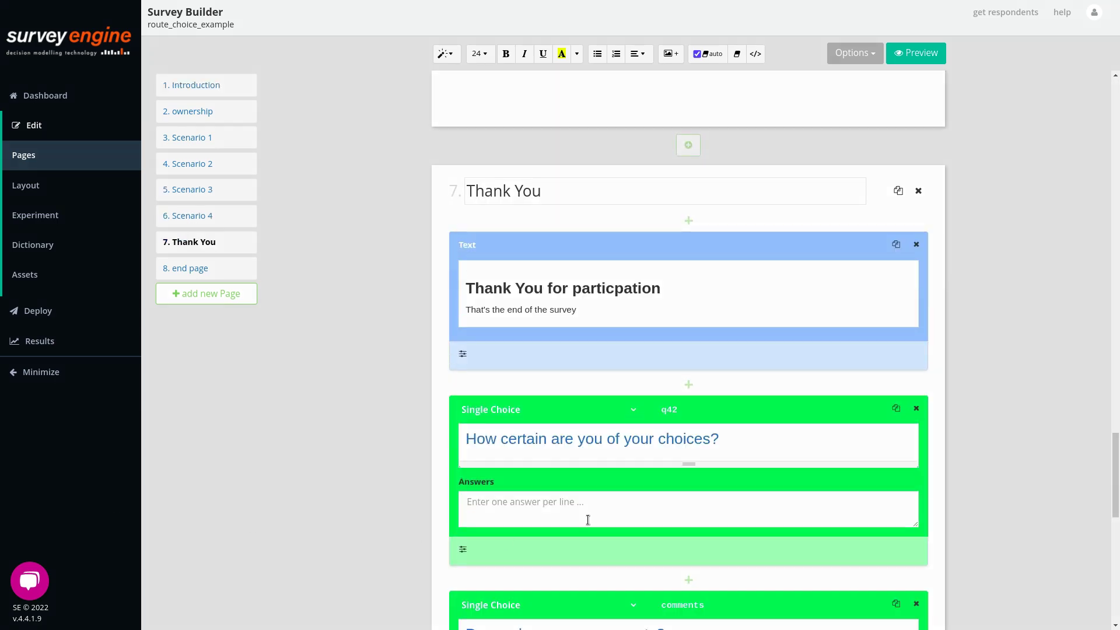
text(Very certain Certain Uncertain Very uncertain don't know)
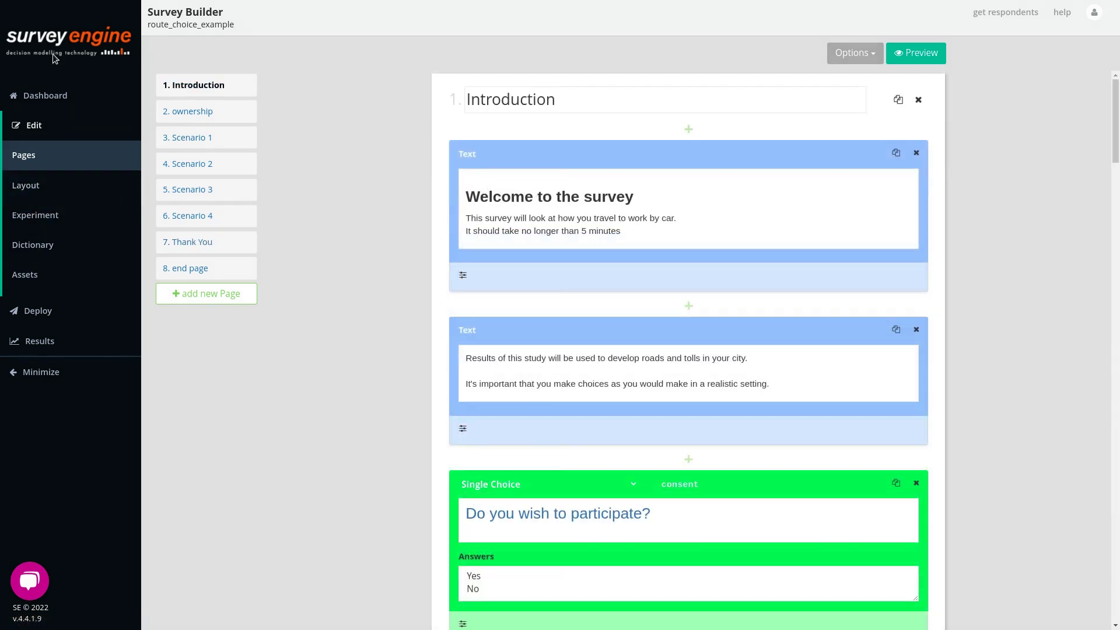
- Set the survey layout's title to "Transport Survey" and its header color to white
click(26, 185)
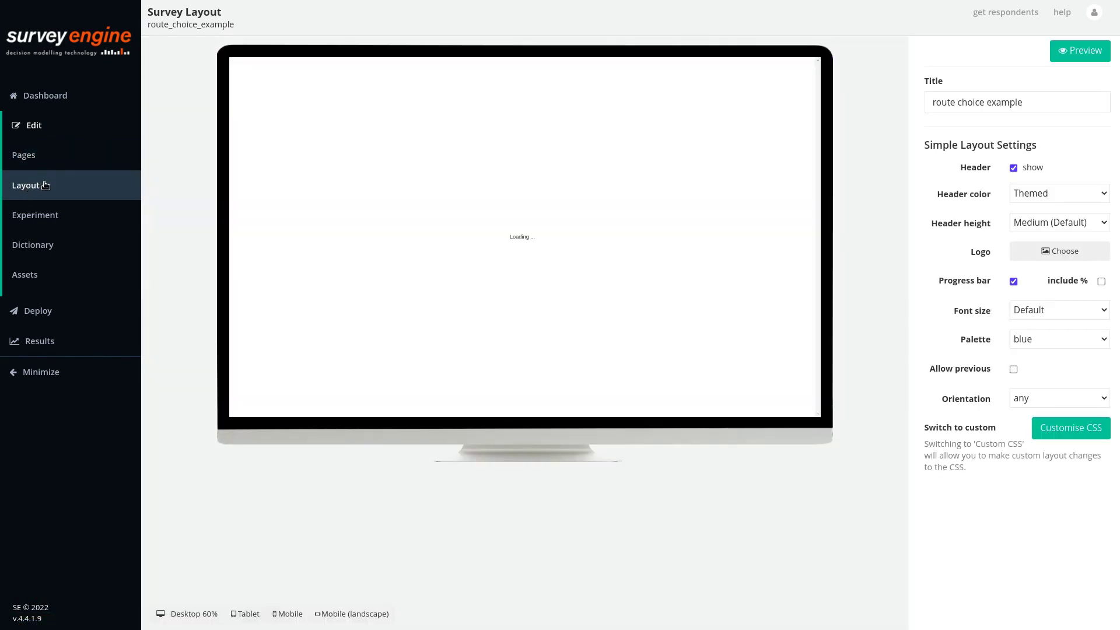
triple_click(1012, 100)
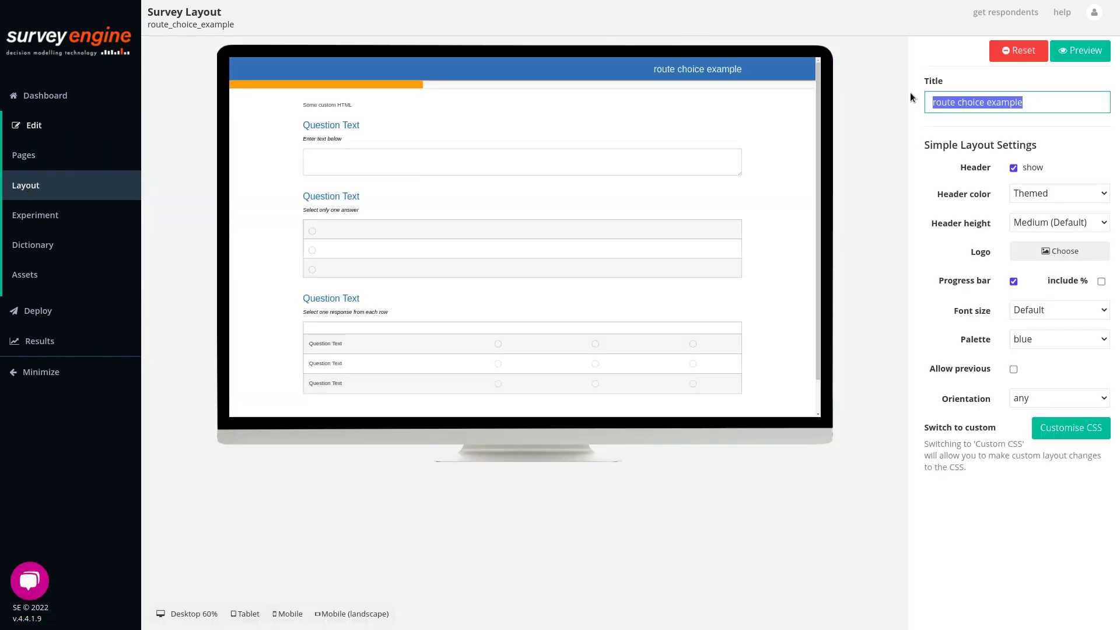
text(Transport |Survey)
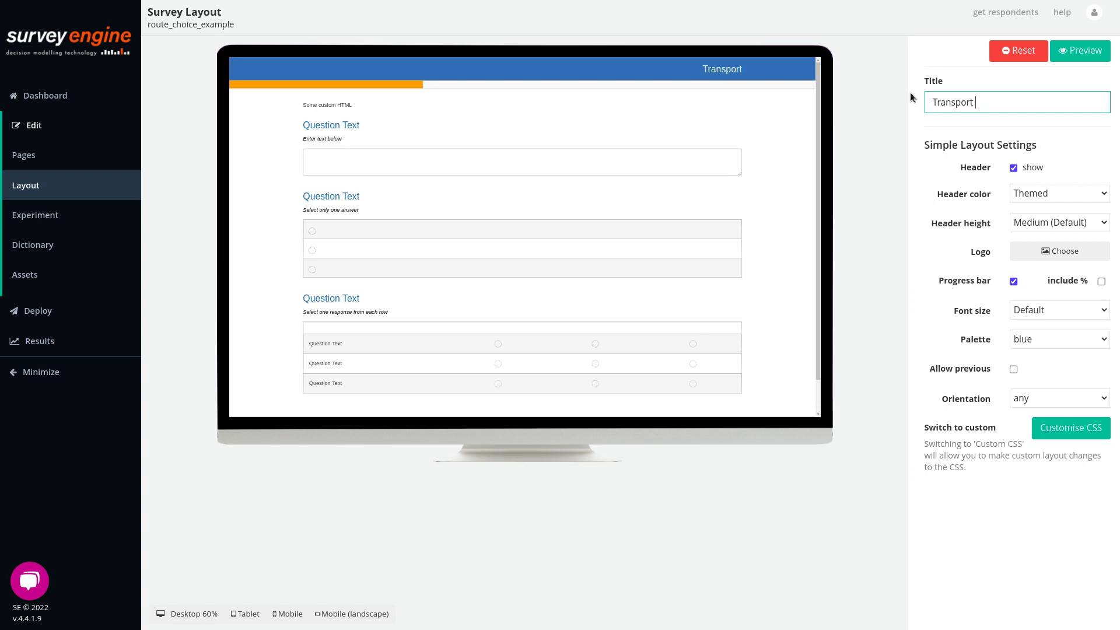
click(1075, 192)
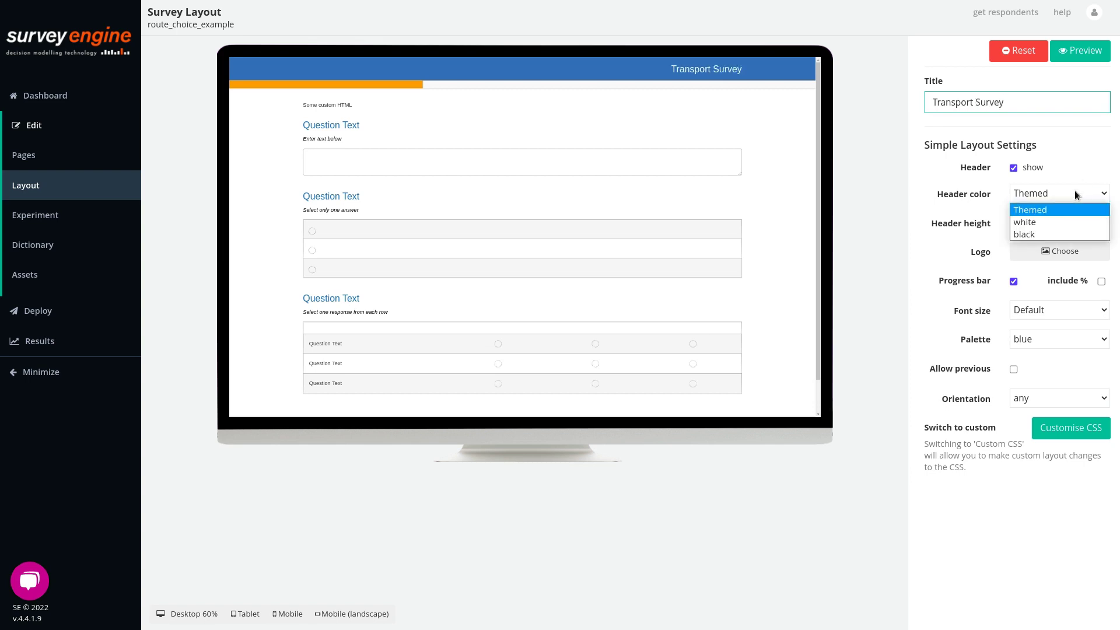
click(1052, 220)
- Add the Choice Modelling Academy image as the logo in the survey header
click(1039, 252)
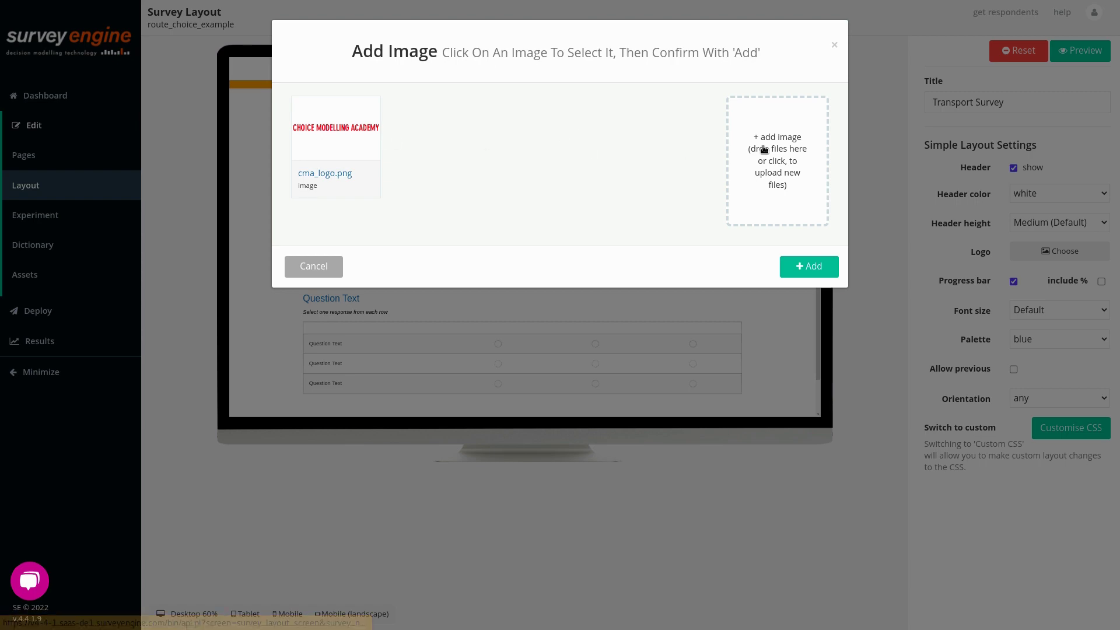
click(763, 150)
double_click(475, 154)
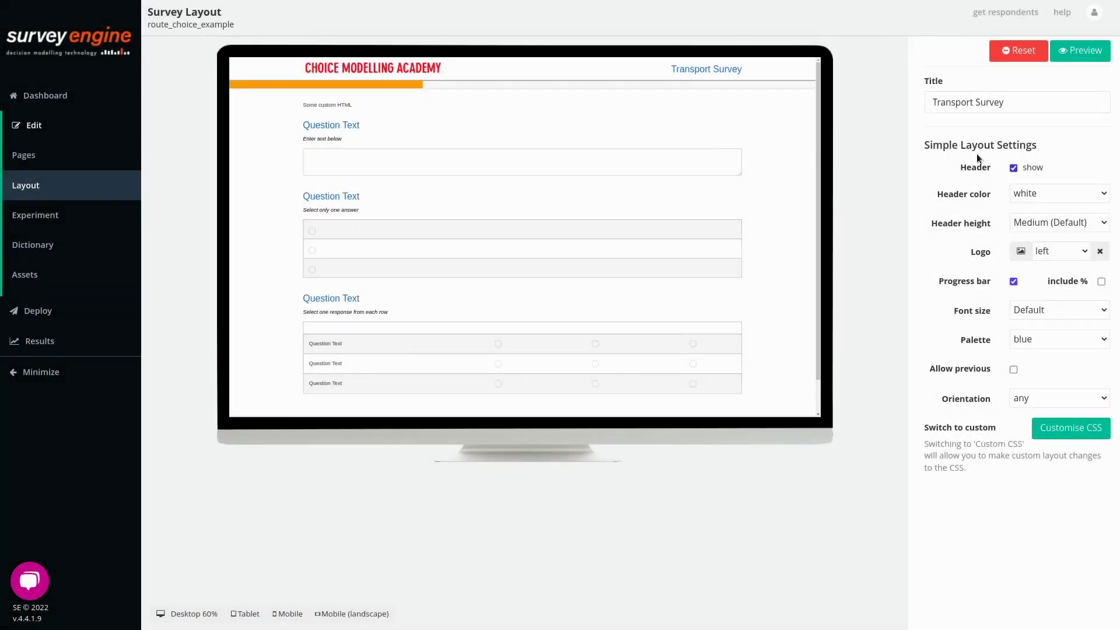
- Preview the survey, answering Yes to participation and yes to owning a car
click(1080, 50)
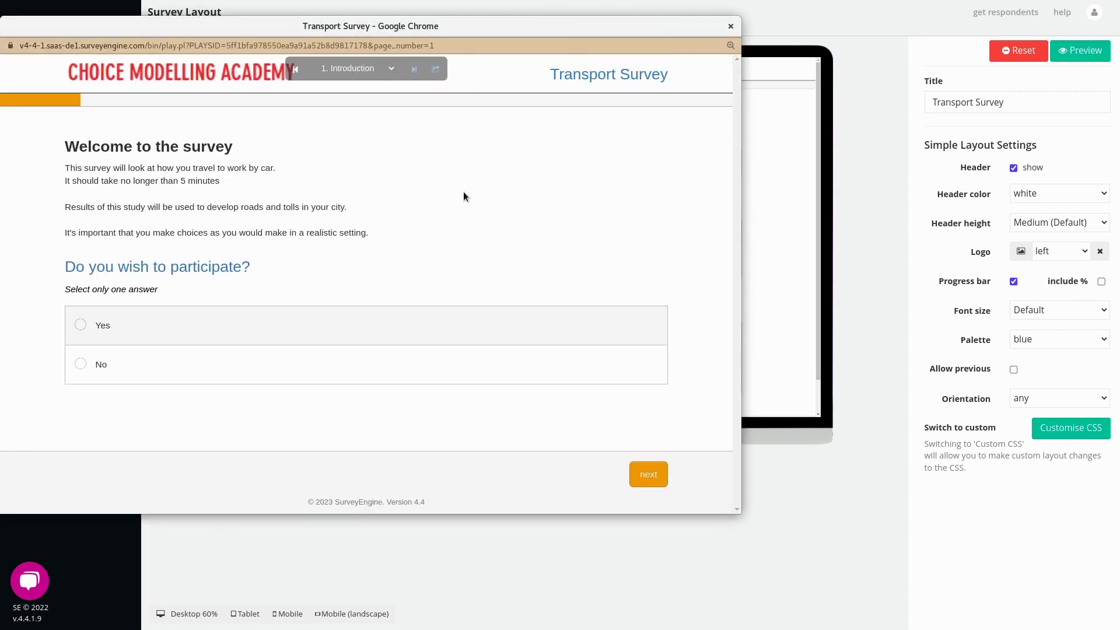
click(583, 338)
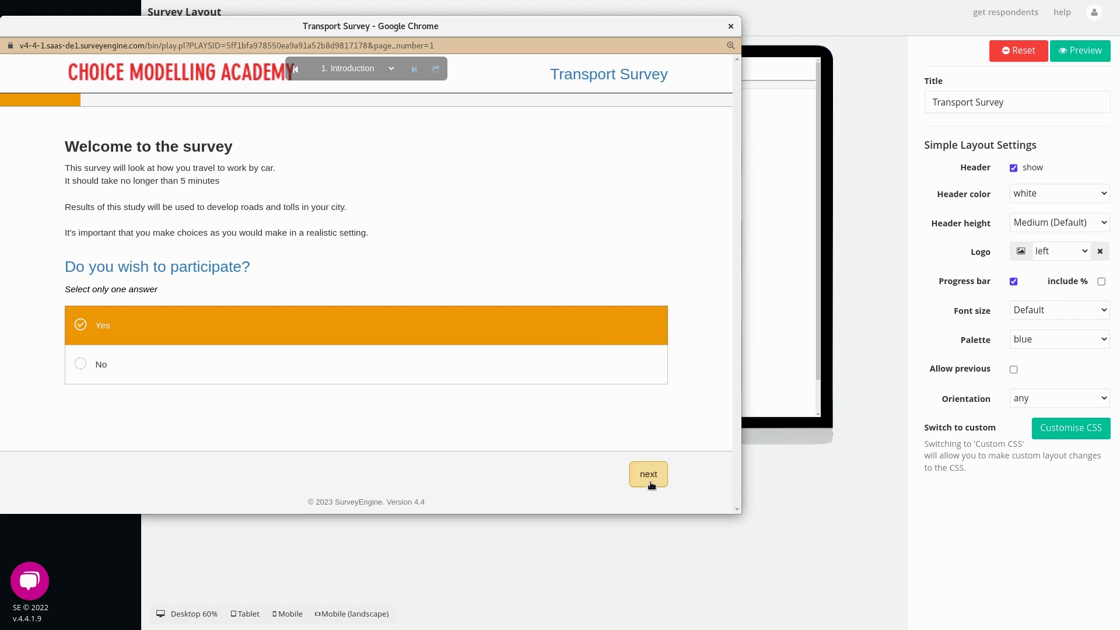
click(654, 474)
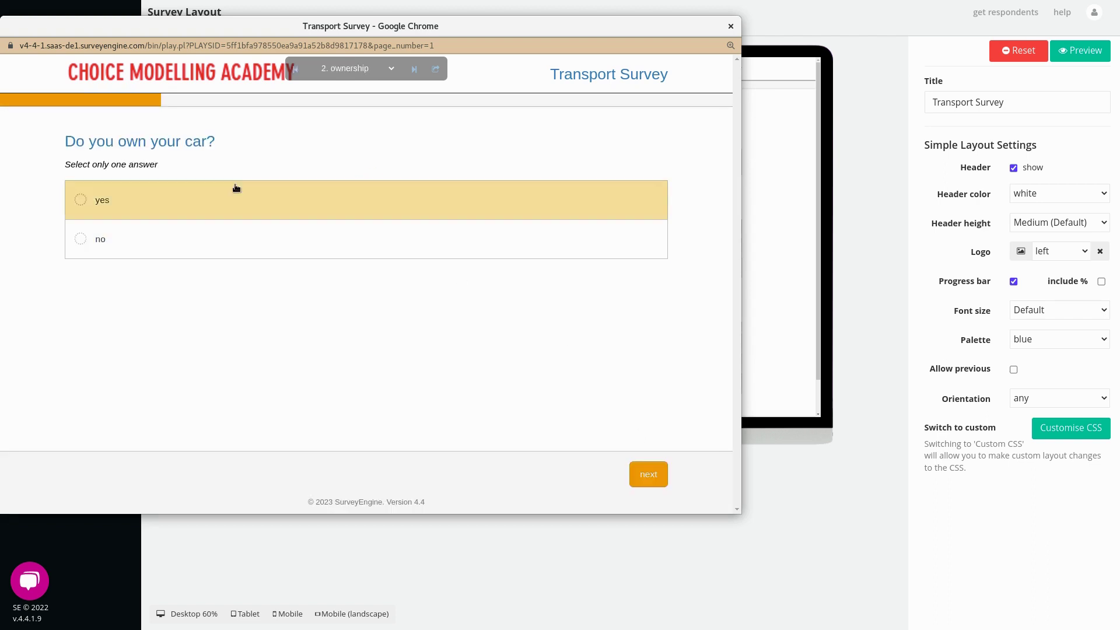
click(238, 190)
click(647, 471)
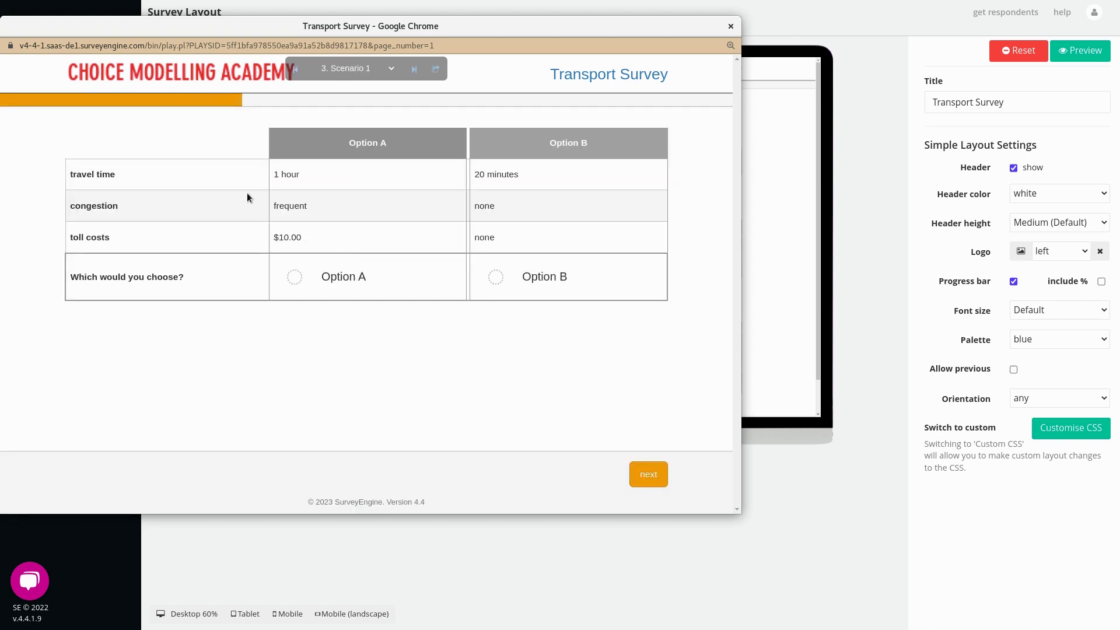
- Test the previewed scenarios by choosing Option A, B, A and B in turn, and answer Very certain on the Thank You page
click(344, 284)
click(649, 474)
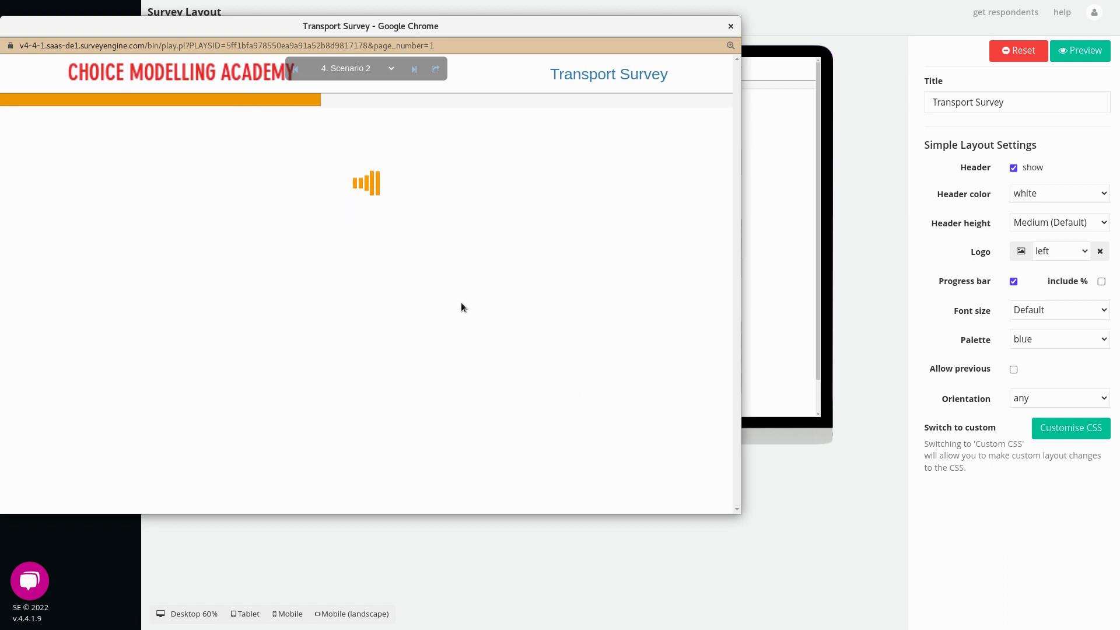
click(524, 293)
click(647, 472)
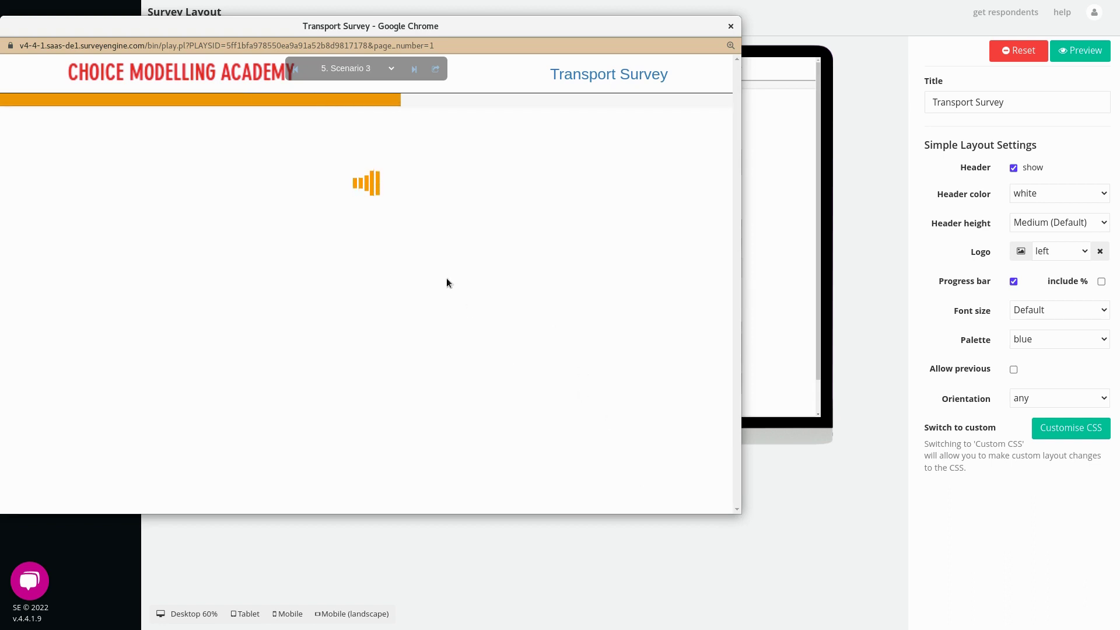
click(414, 290)
click(650, 474)
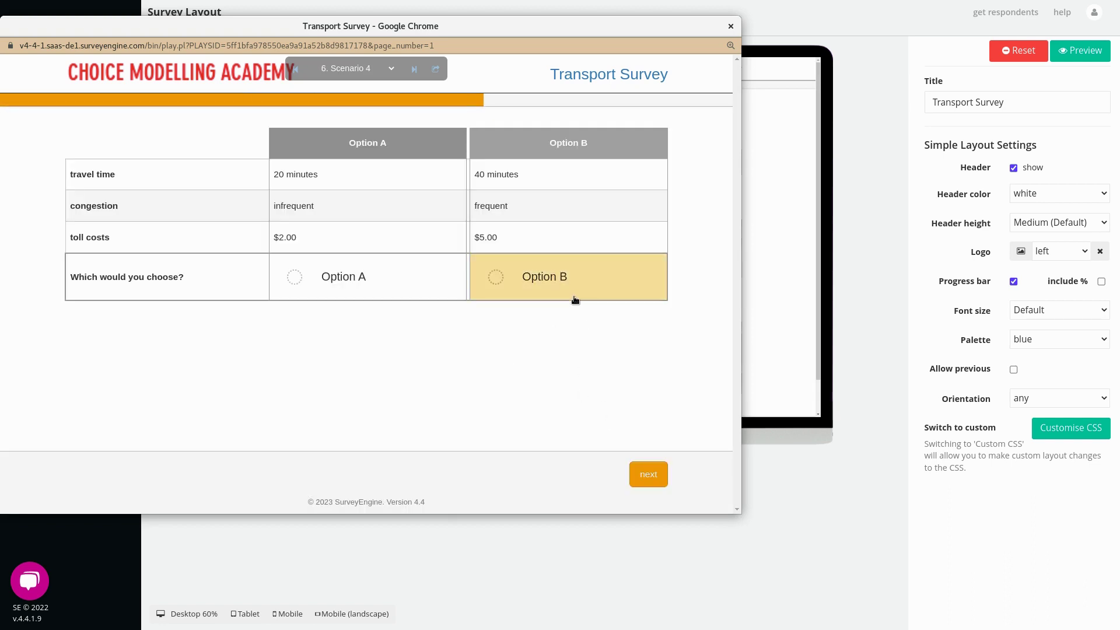
click(574, 299)
click(646, 473)
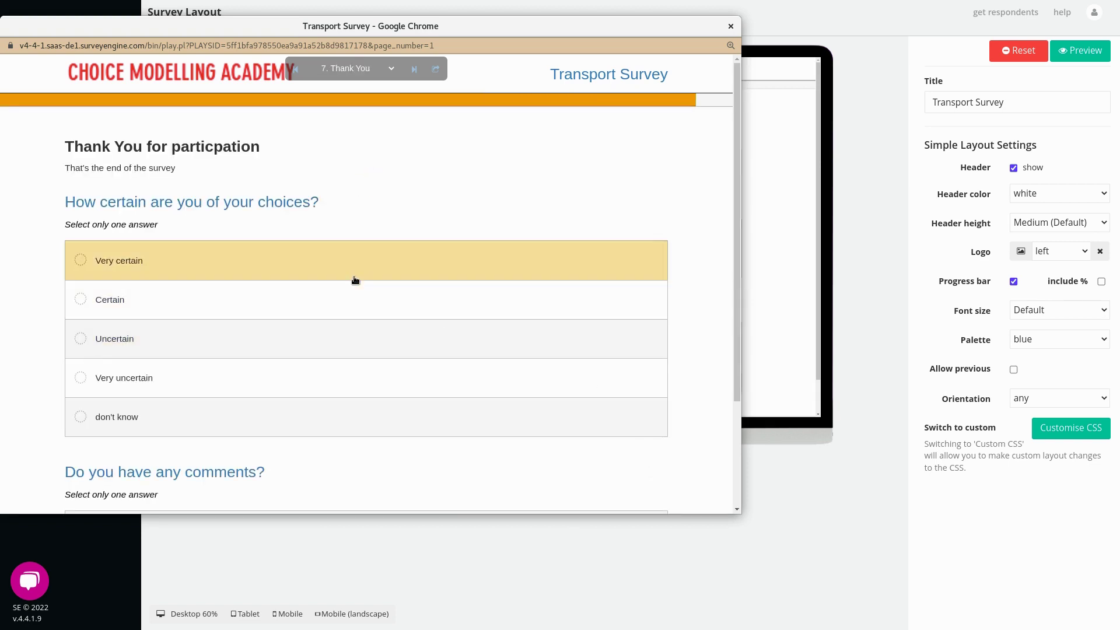
click(359, 269)
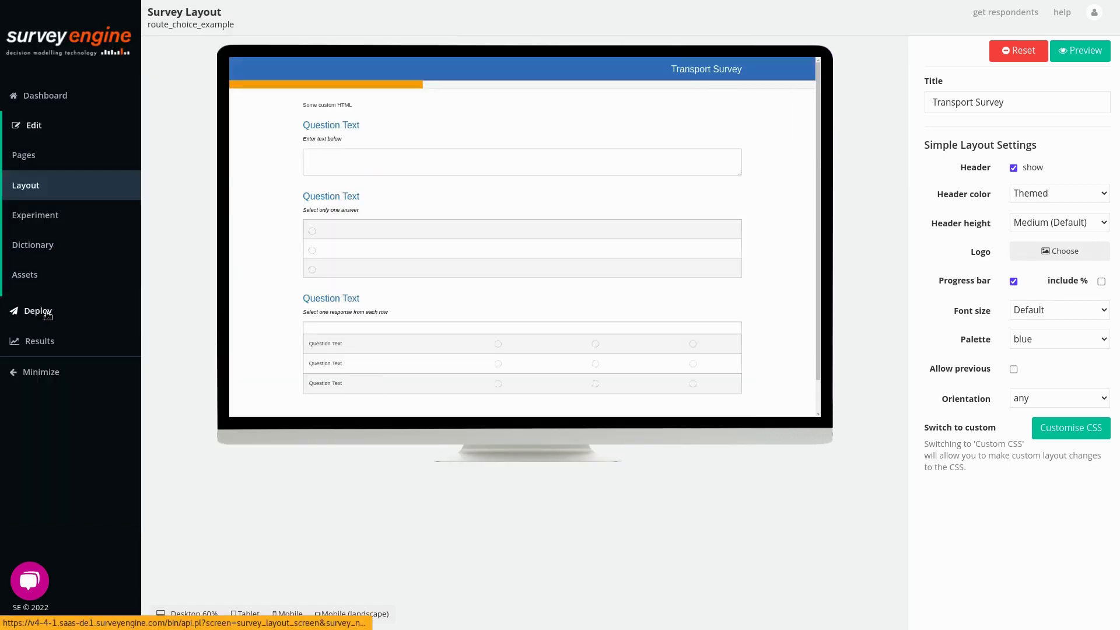
- Publish the survey with the option to clear existing data
click(48, 309)
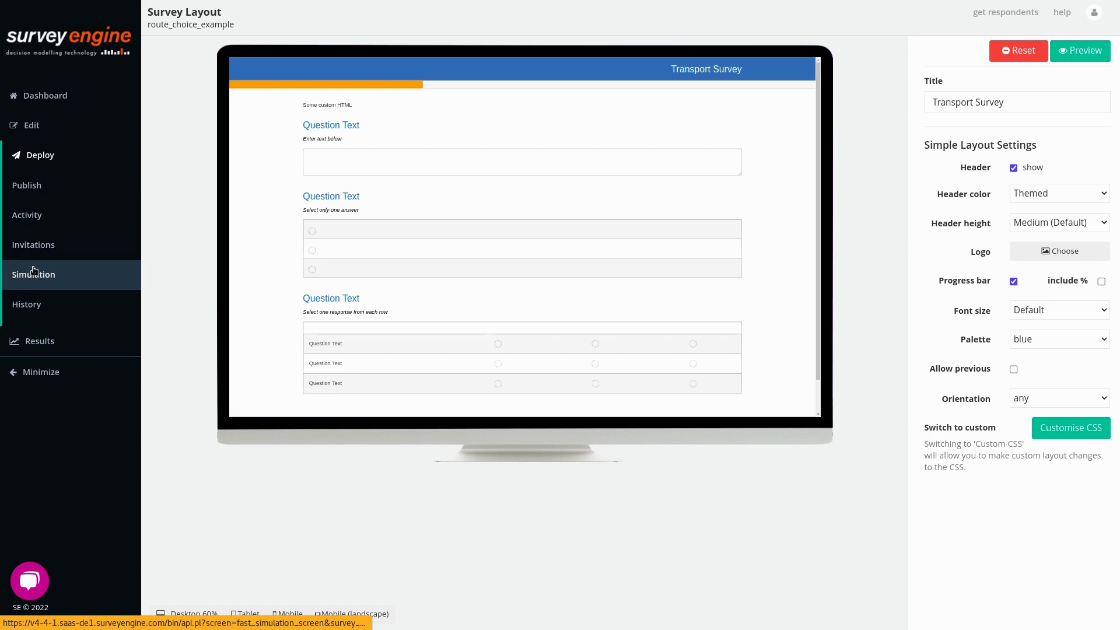
click(39, 185)
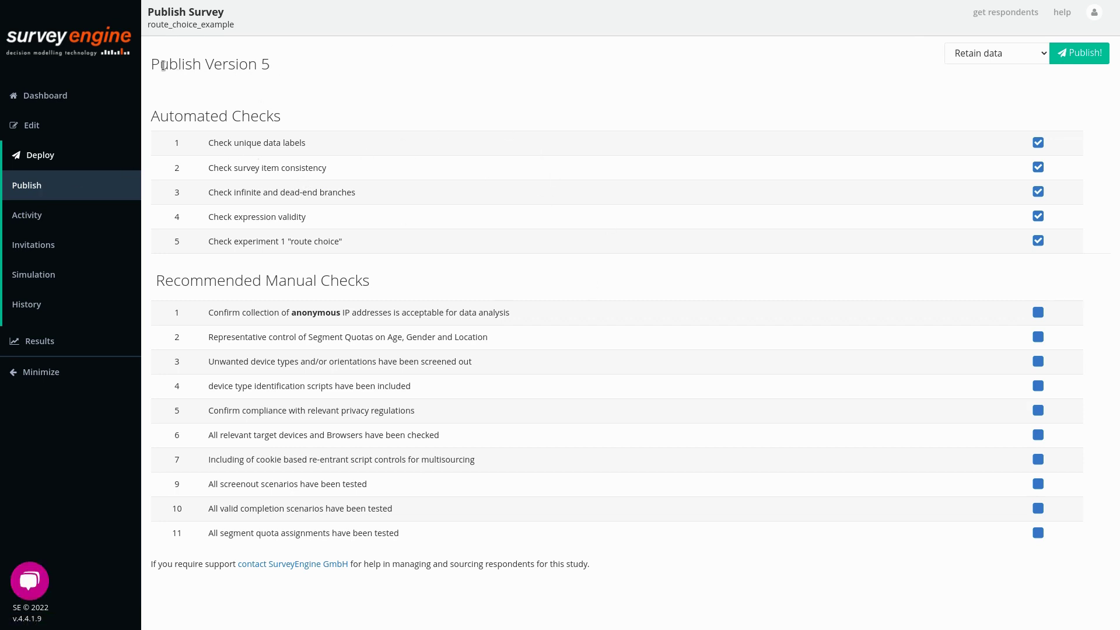
drag(153, 64, 272, 64)
click(272, 65)
click(1004, 54)
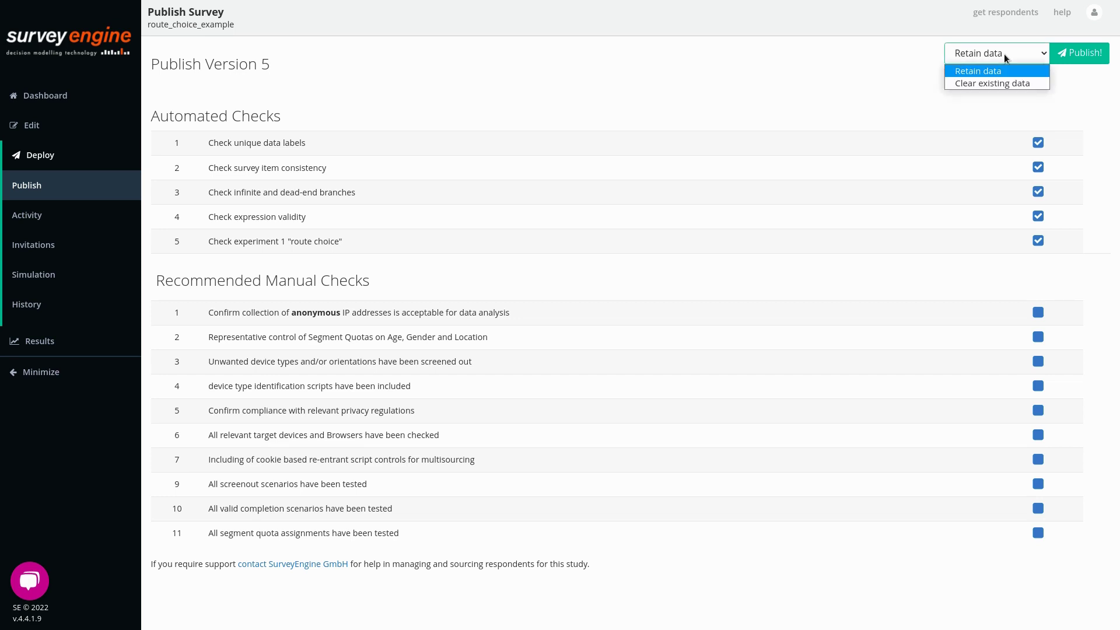
click(1003, 54)
click(1003, 53)
click(996, 69)
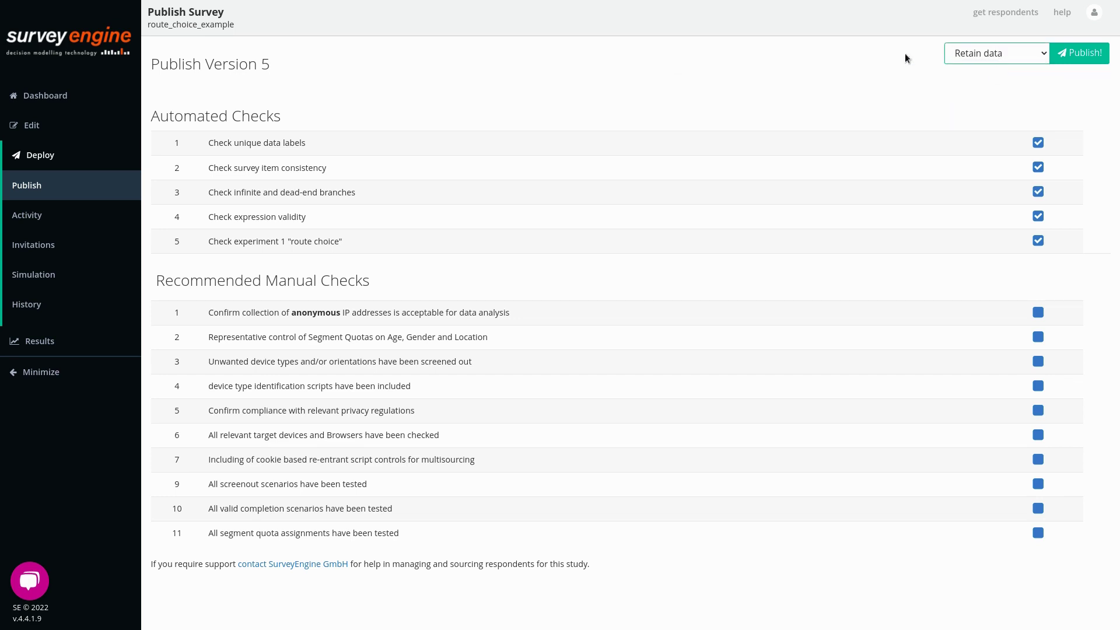
click(996, 52)
click(971, 81)
click(1086, 54)
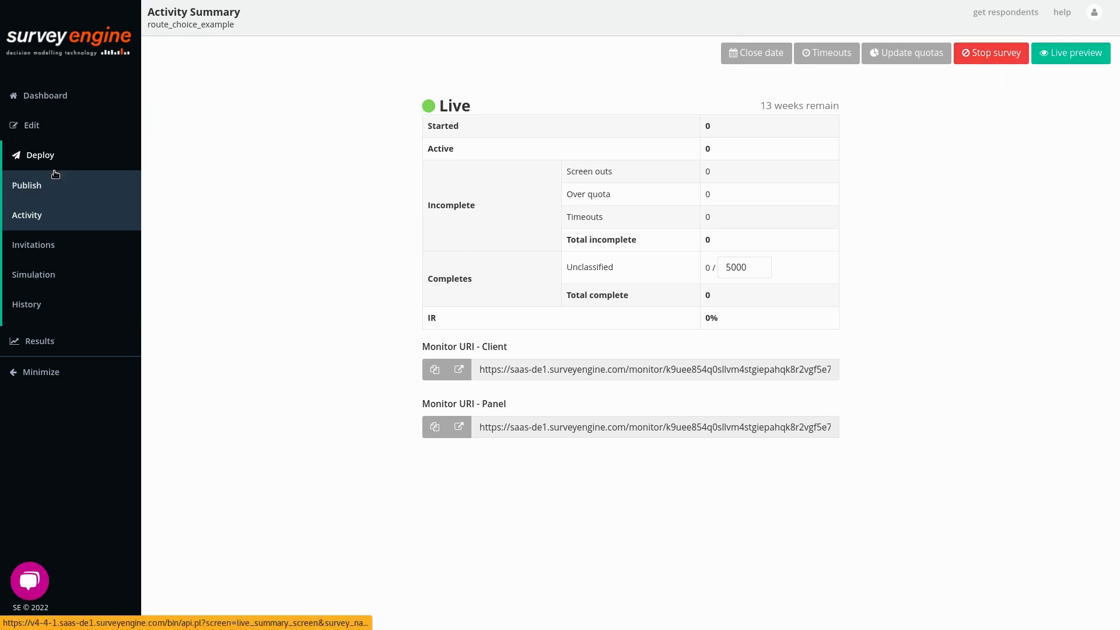
- Check the next publish version number and the status of each version in the deployment history
click(45, 185)
drag(274, 63, 192, 63)
click(66, 304)
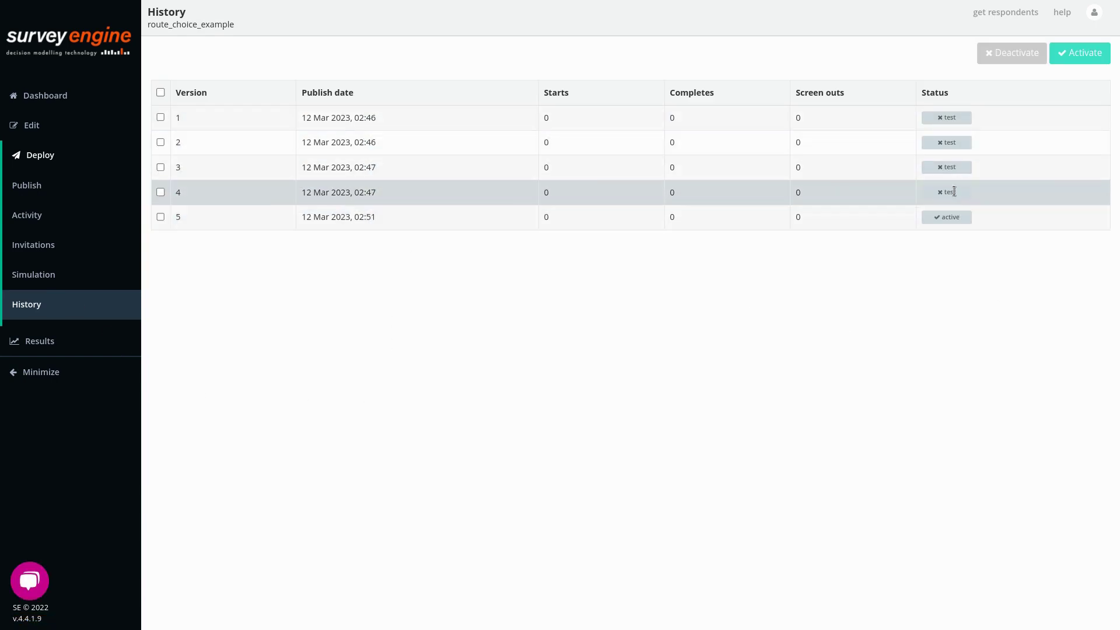
drag(952, 216, 955, 229)
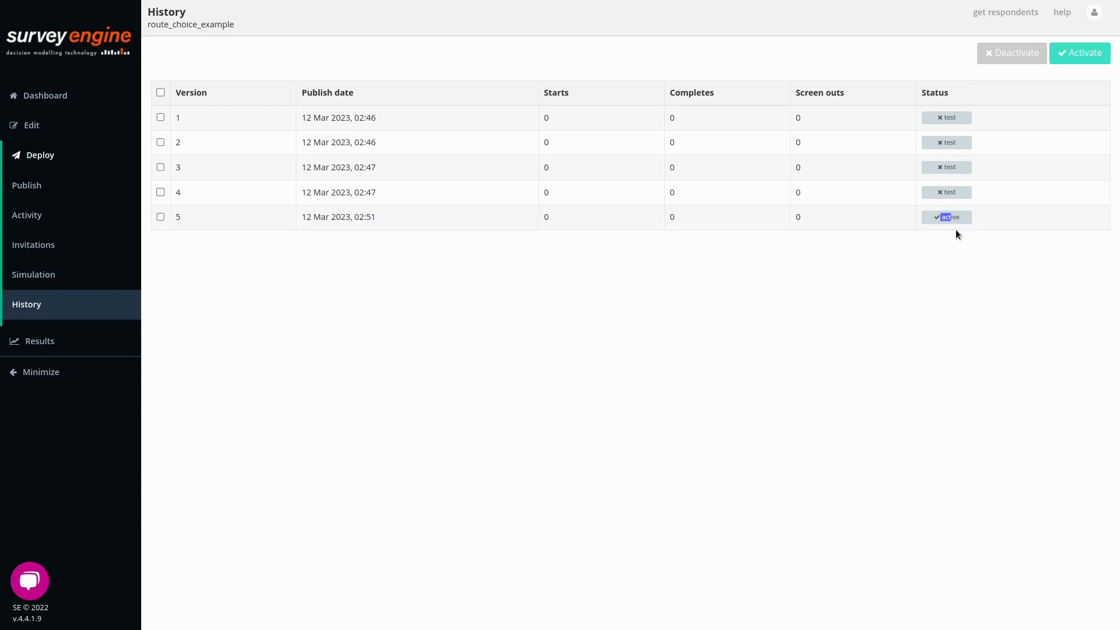
- Return to the publish page and publish the survey again
click(26, 185)
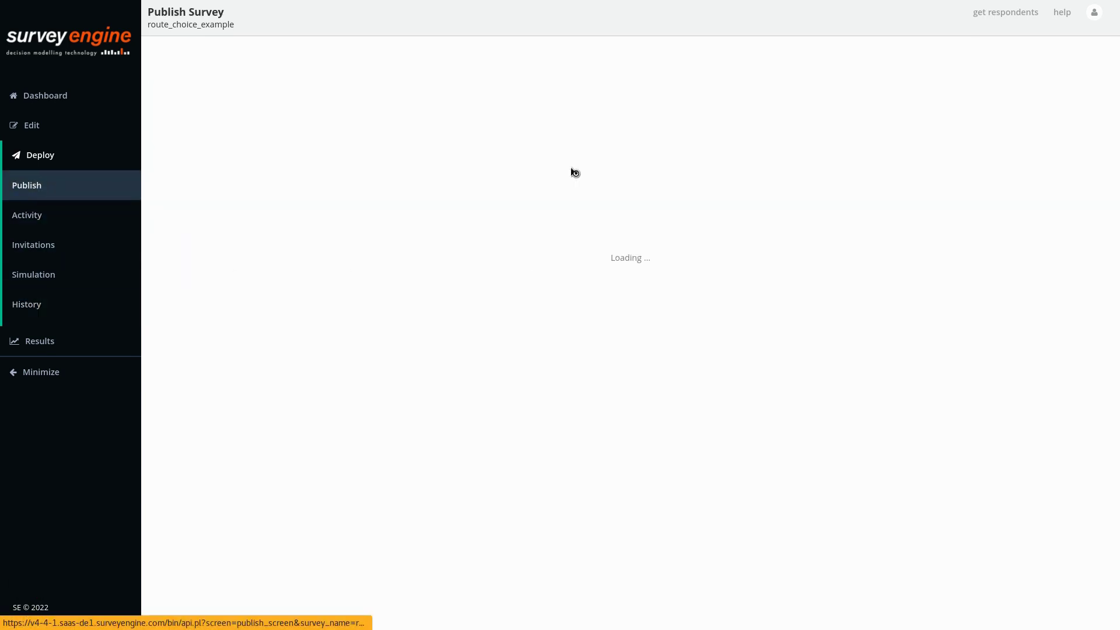
click(1079, 53)
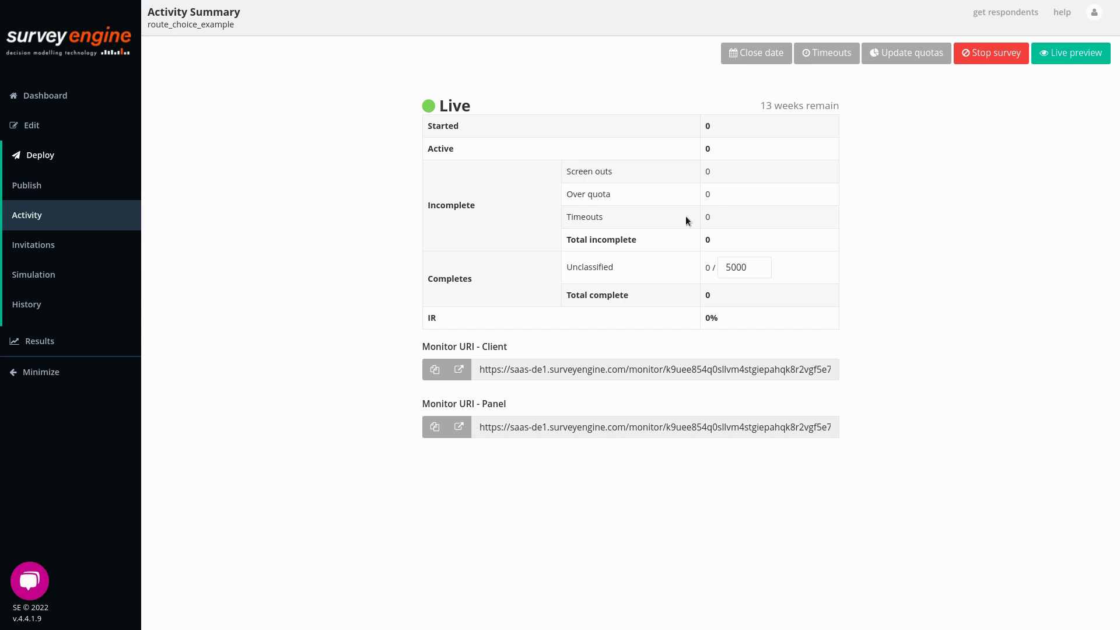
- Examine the started, active and screen-out counts and the client monitor link in the activity summary
drag(428, 126, 473, 130)
click(432, 151)
drag(744, 171, 707, 171)
drag(477, 369, 857, 376)
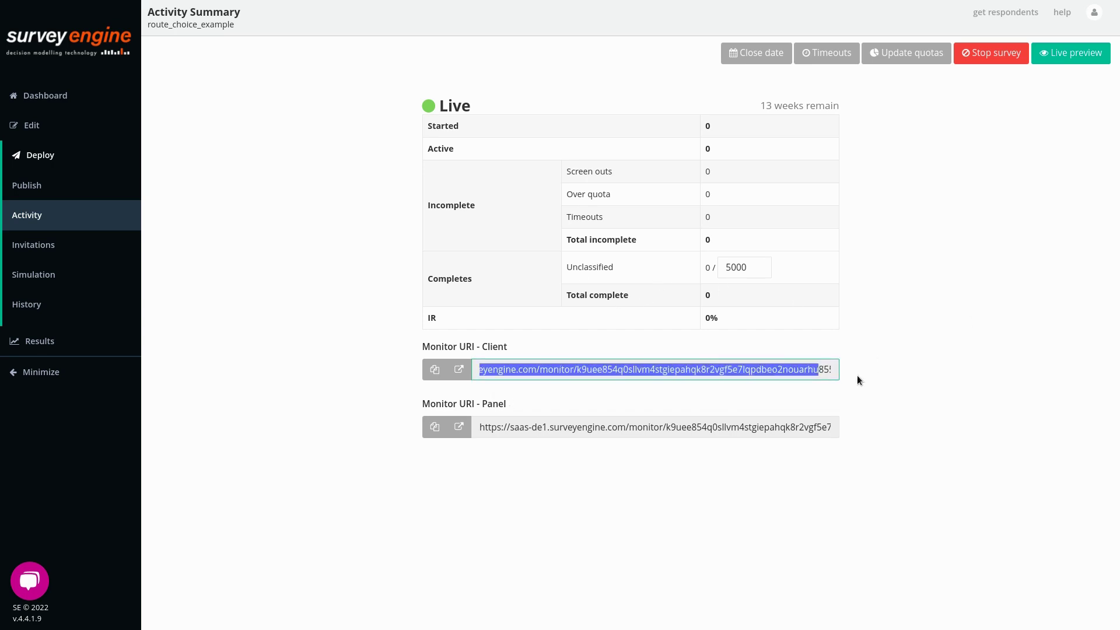
click(937, 364)
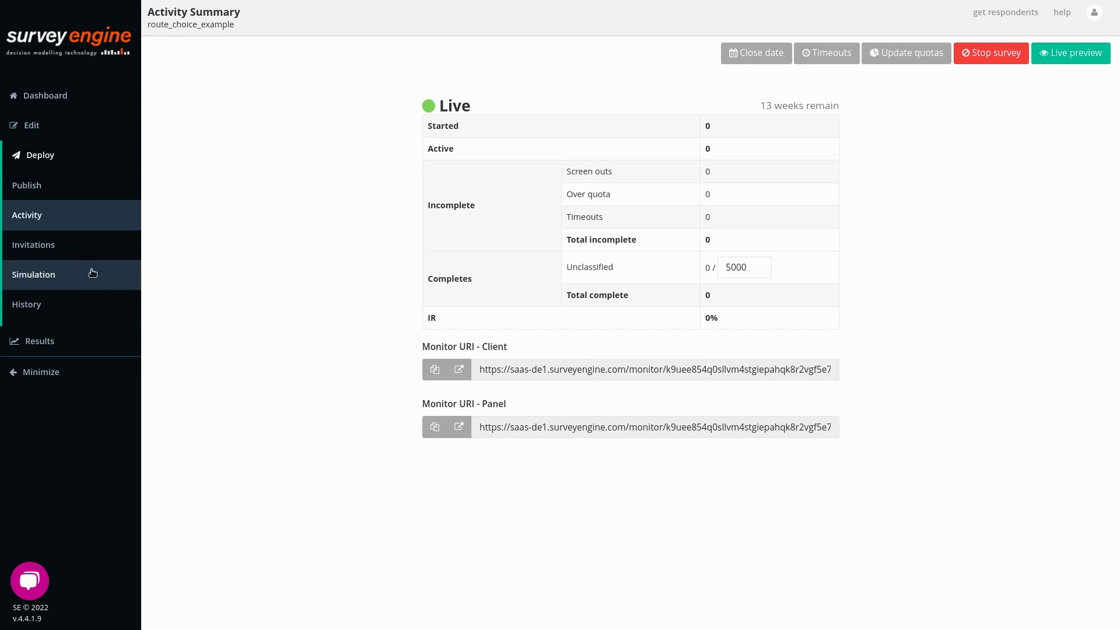
- Create a new invitation channel named facebook for the survey
click(49, 248)
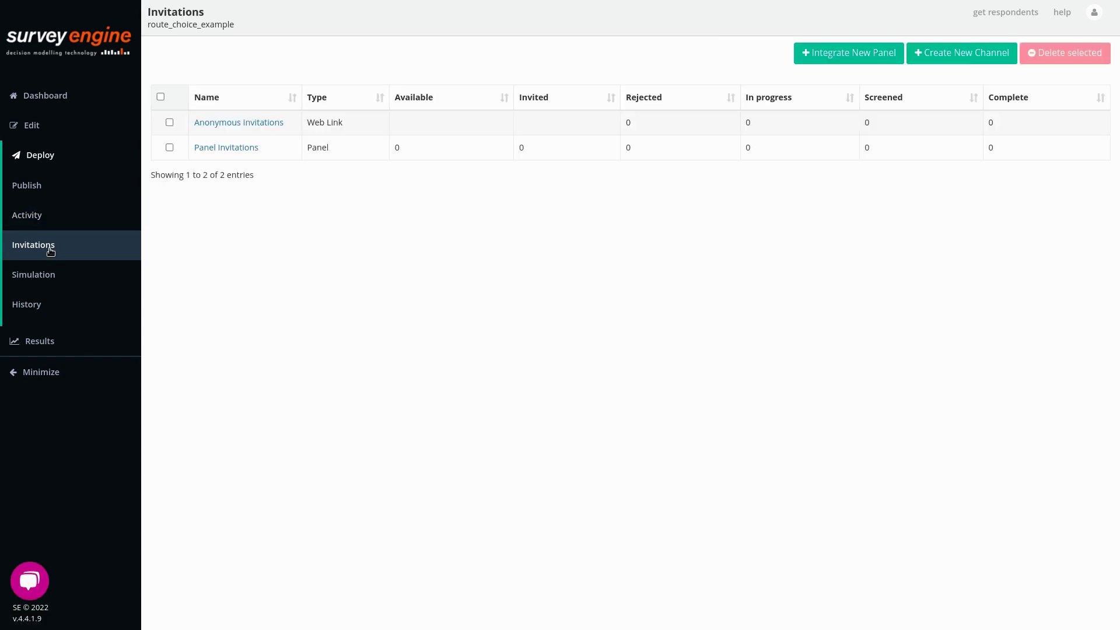
click(964, 53)
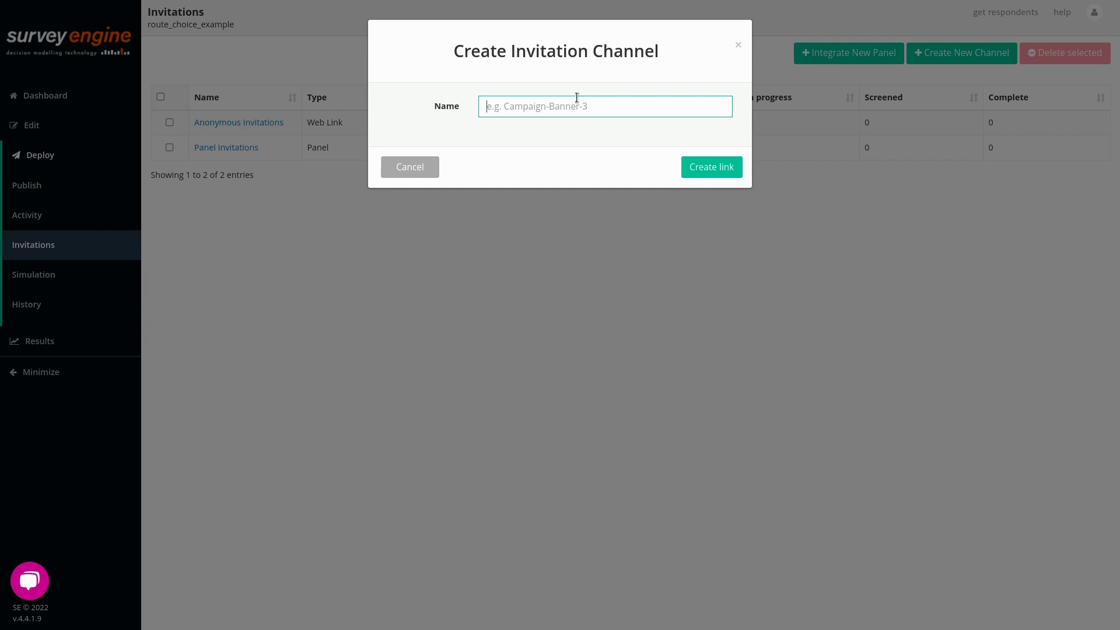
text(panel)
key(BackSpace)
key(BackSpace)
key(BackSpace)
key(BackSpace)
text(facebook)
click(697, 168)
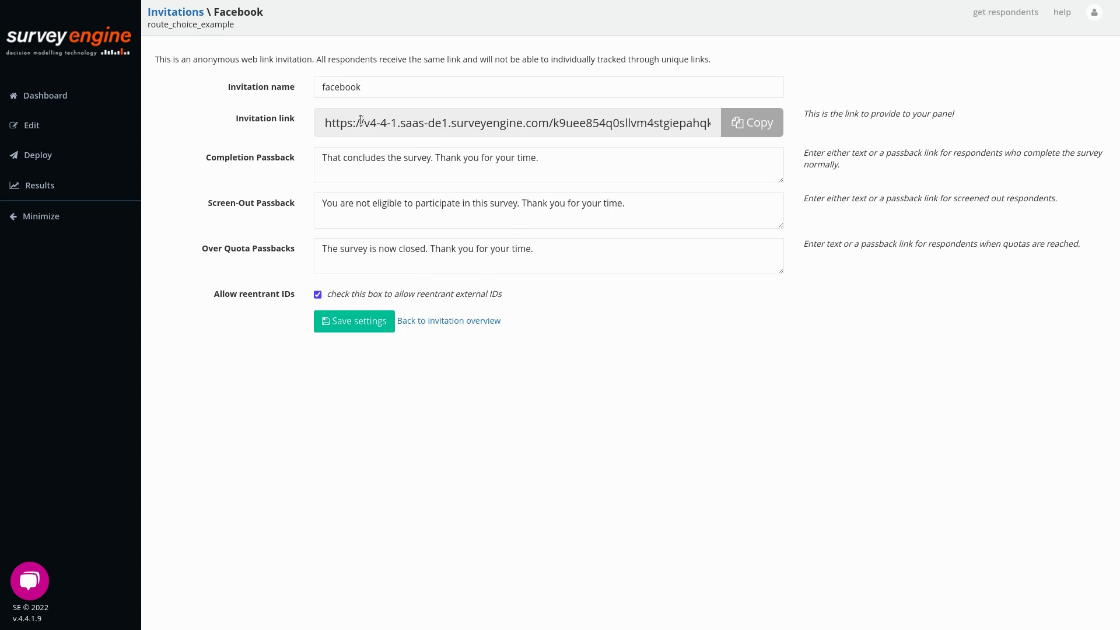
triple_click(470, 203)
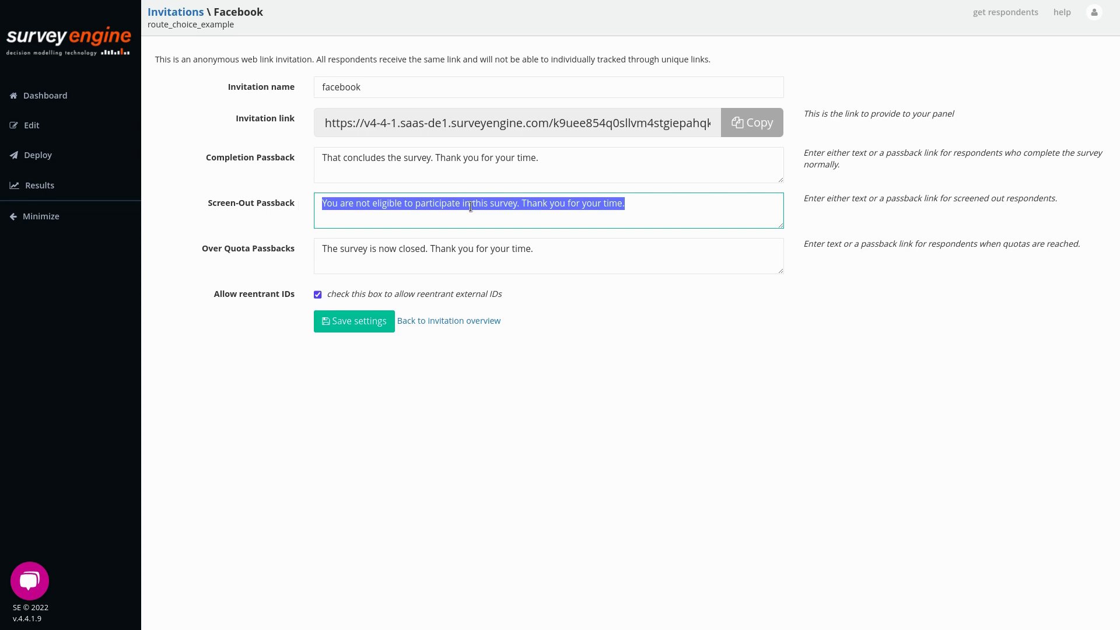
text(http://panel1.com/screenouts)
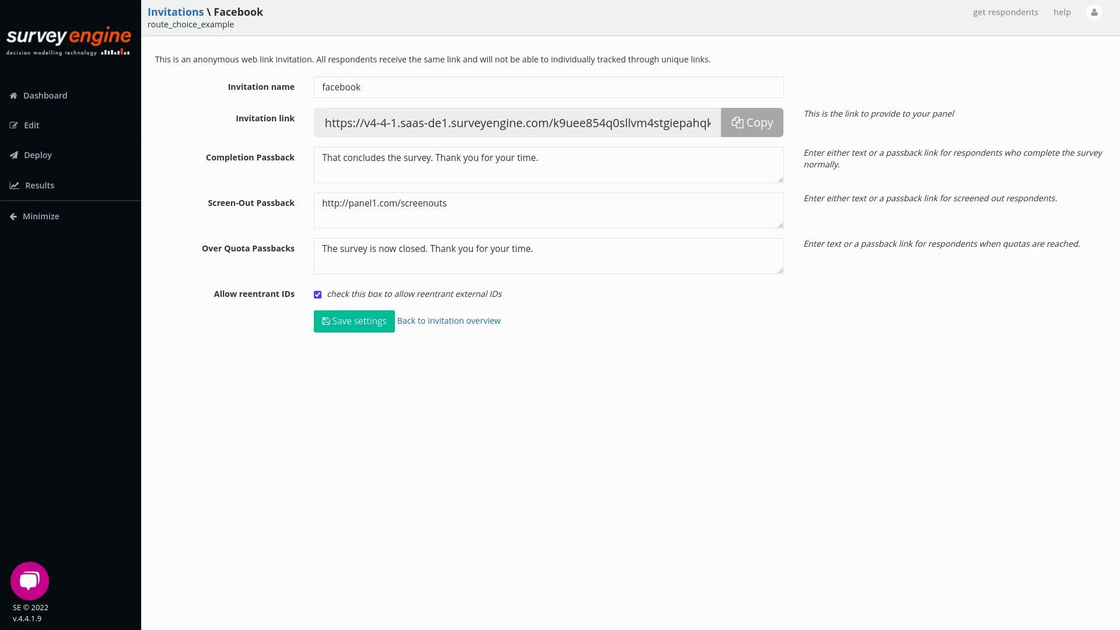
triple_click(568, 256)
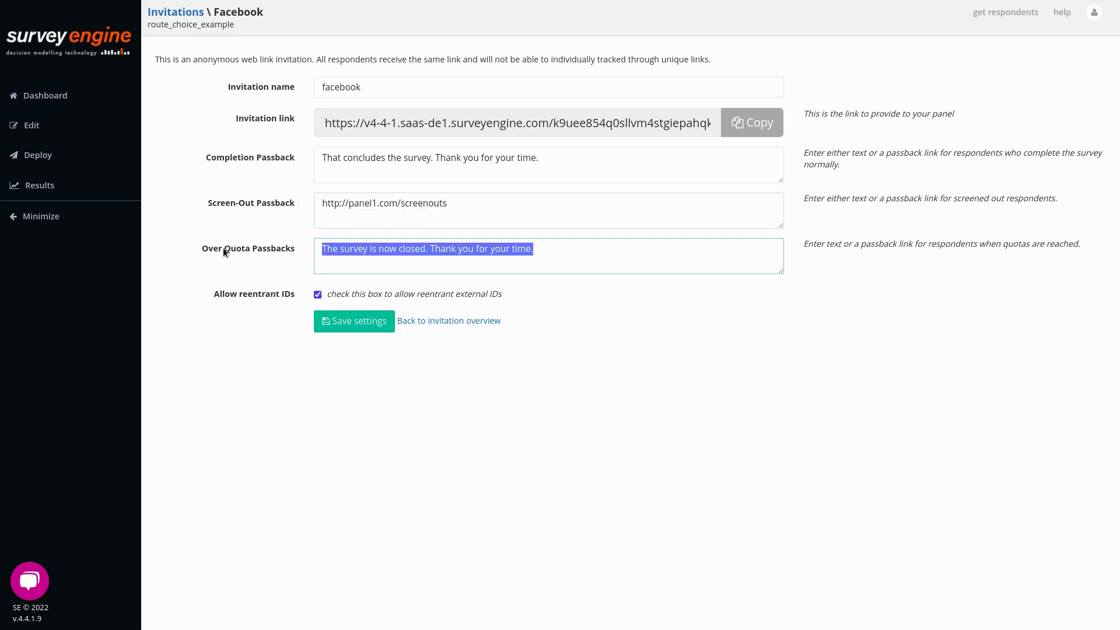
text(http://panel1.com/completes)
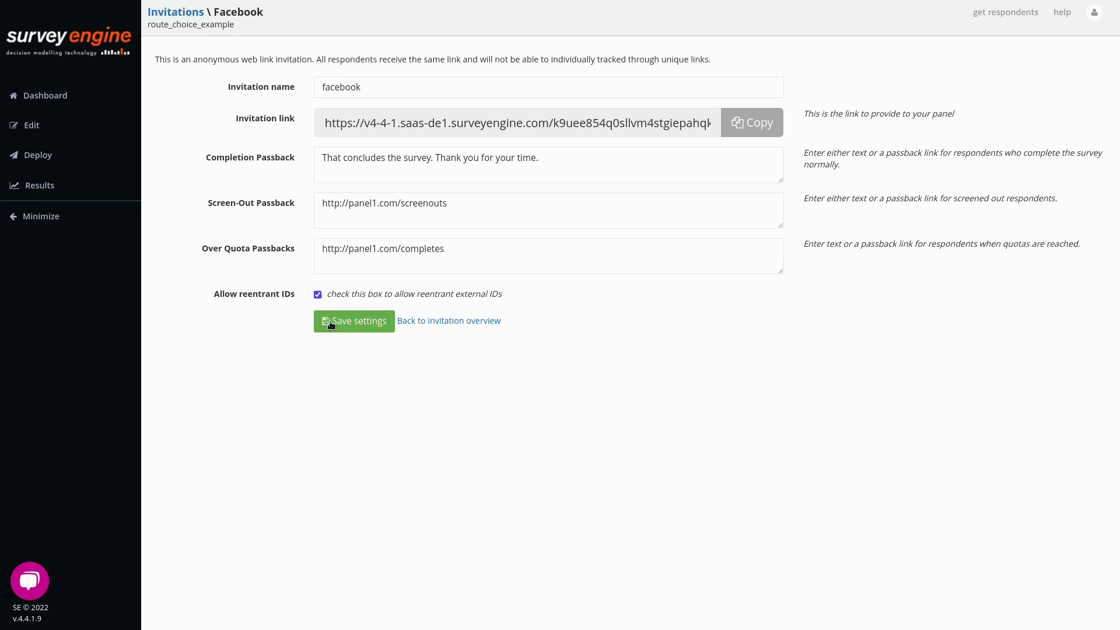
click(338, 322)
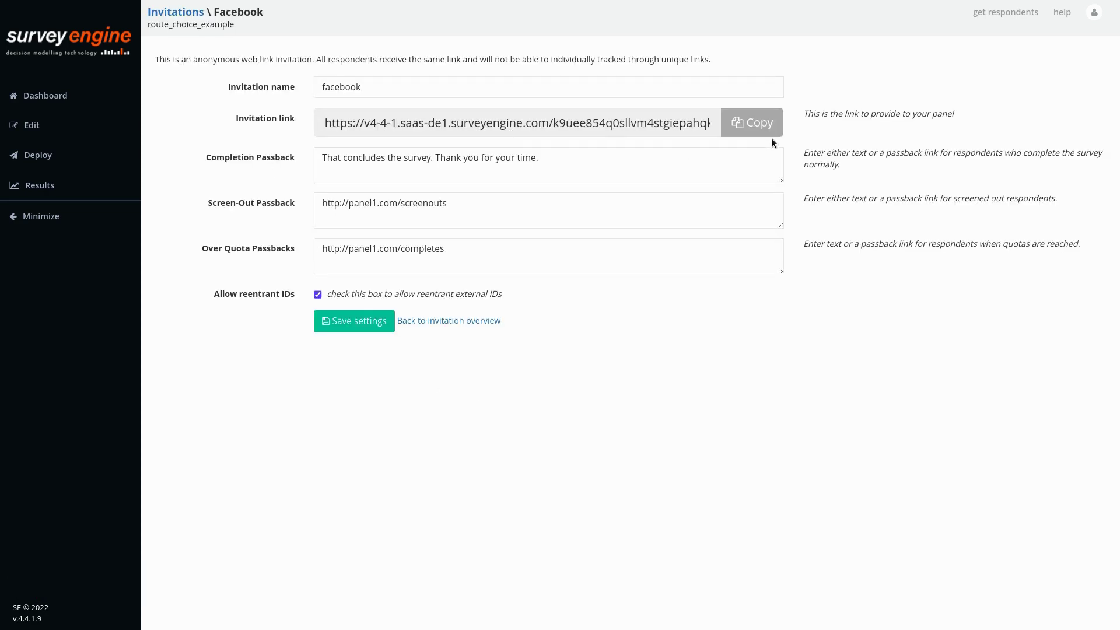
- Open the copied facebook invitation link in a separate browser window, answer Yes to participating, and close the window after the first page
click(758, 127)
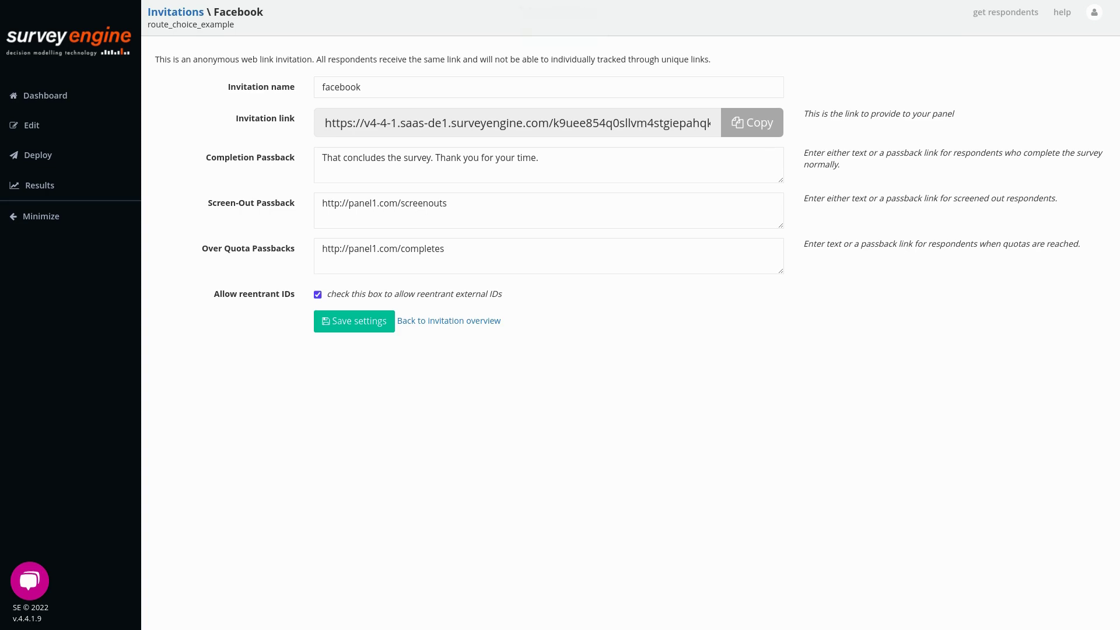
drag(385, 3, 585, 57)
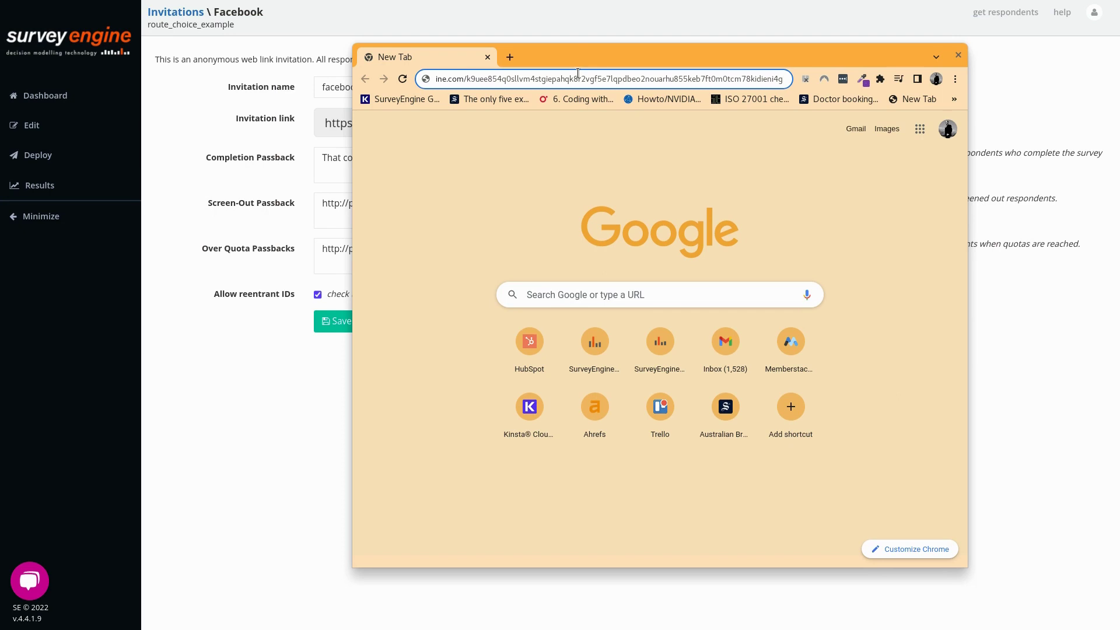
key(Return)
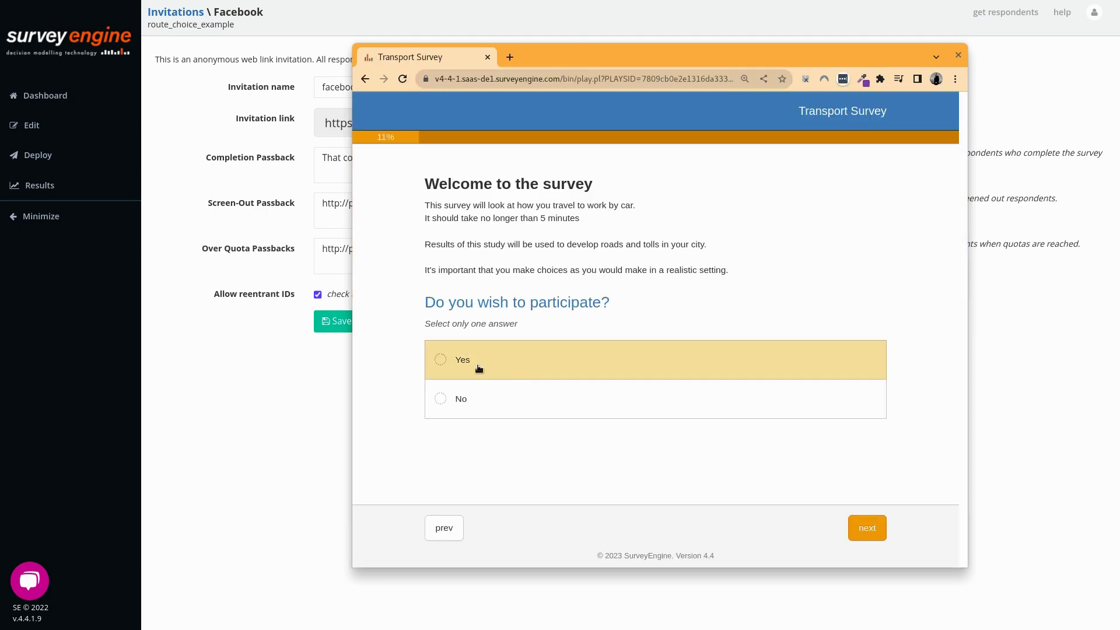
click(478, 368)
click(868, 528)
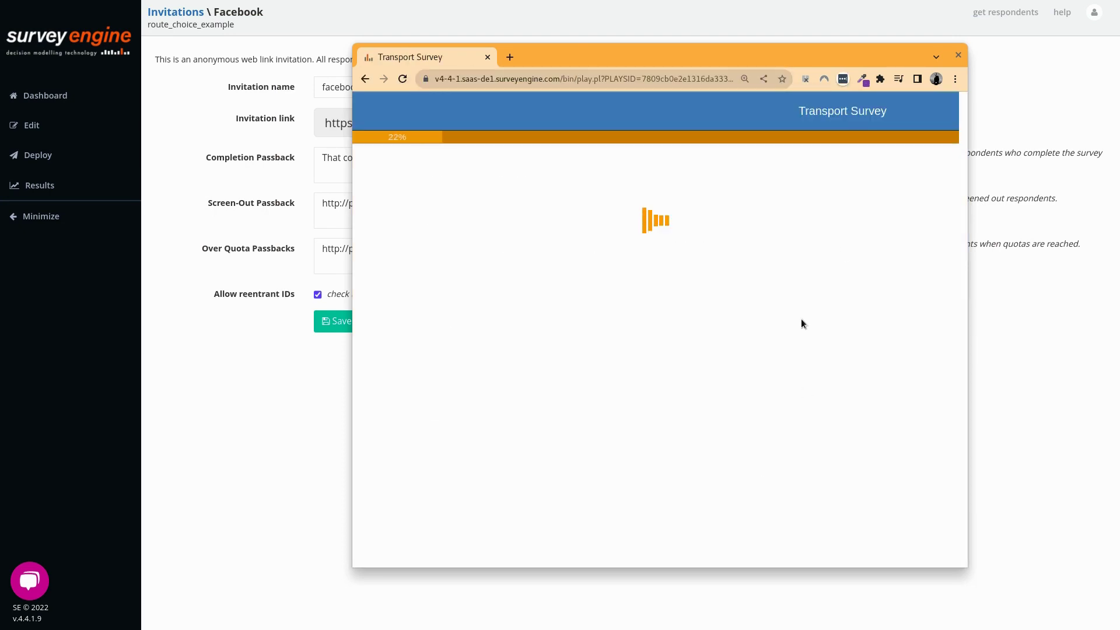
click(959, 56)
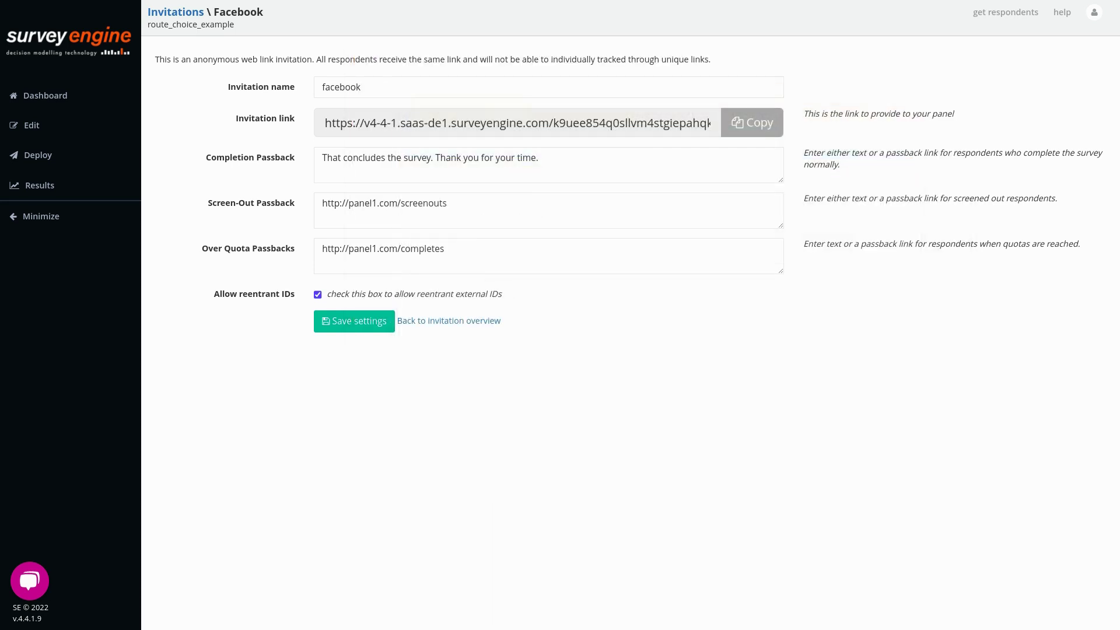
- Check the started and active respondent counts in the survey's activity summary
click(52, 156)
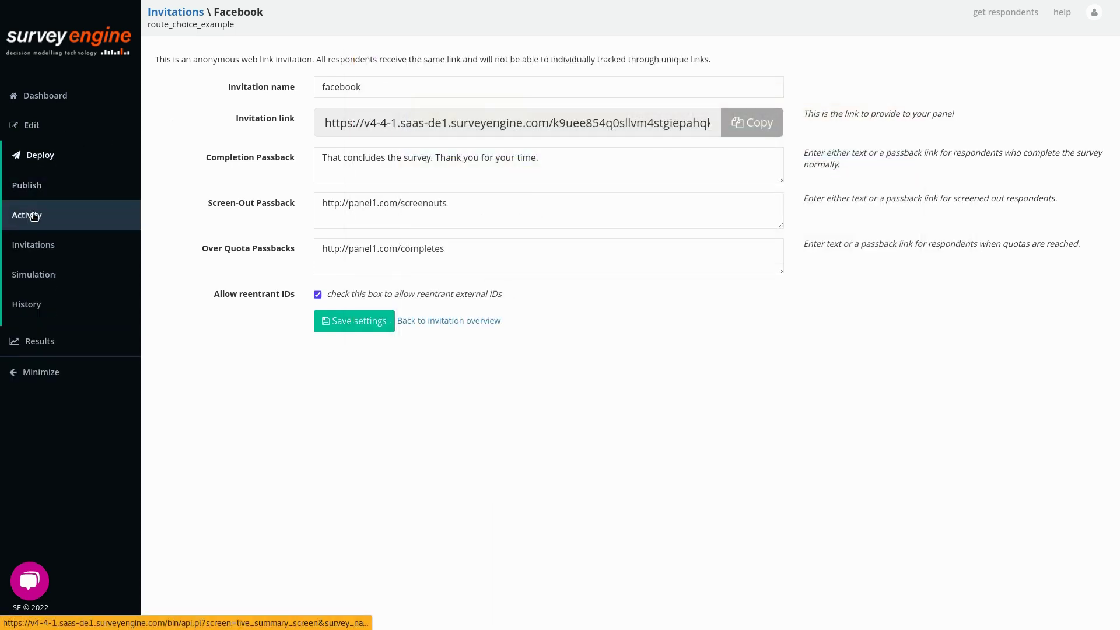
click(35, 216)
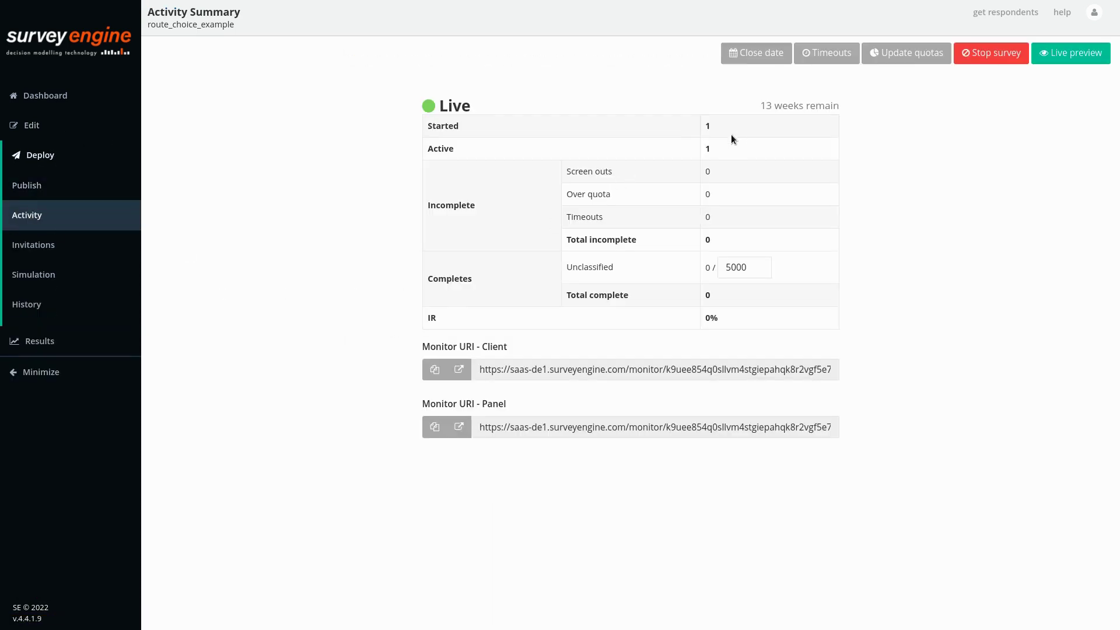
drag(731, 135, 695, 127)
click(769, 148)
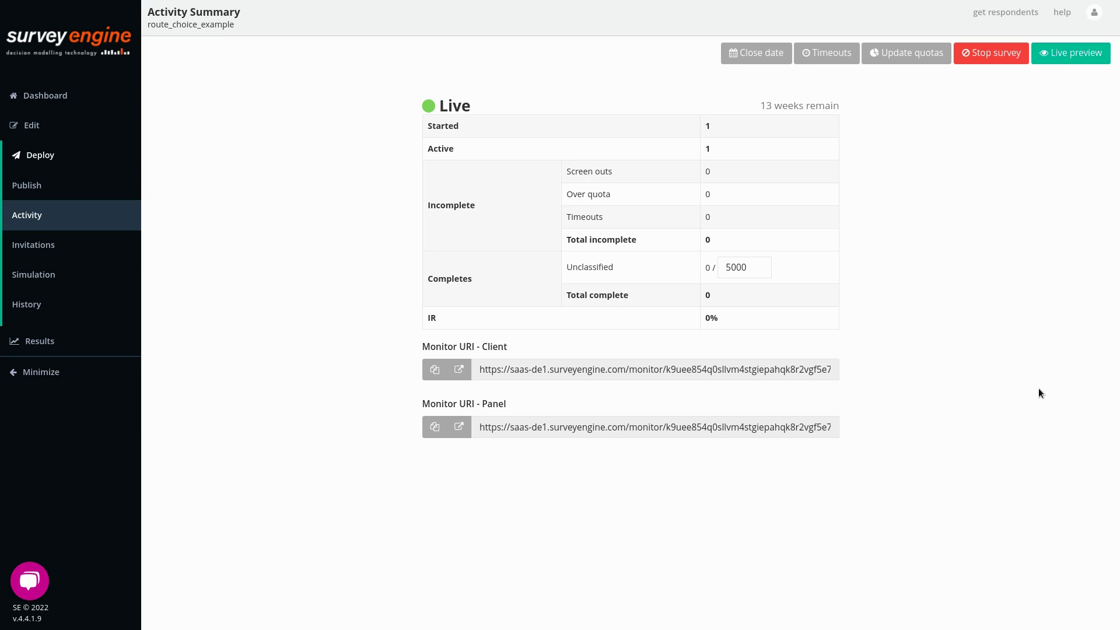
- Start a simulation of the survey with 50 bots
click(40, 276)
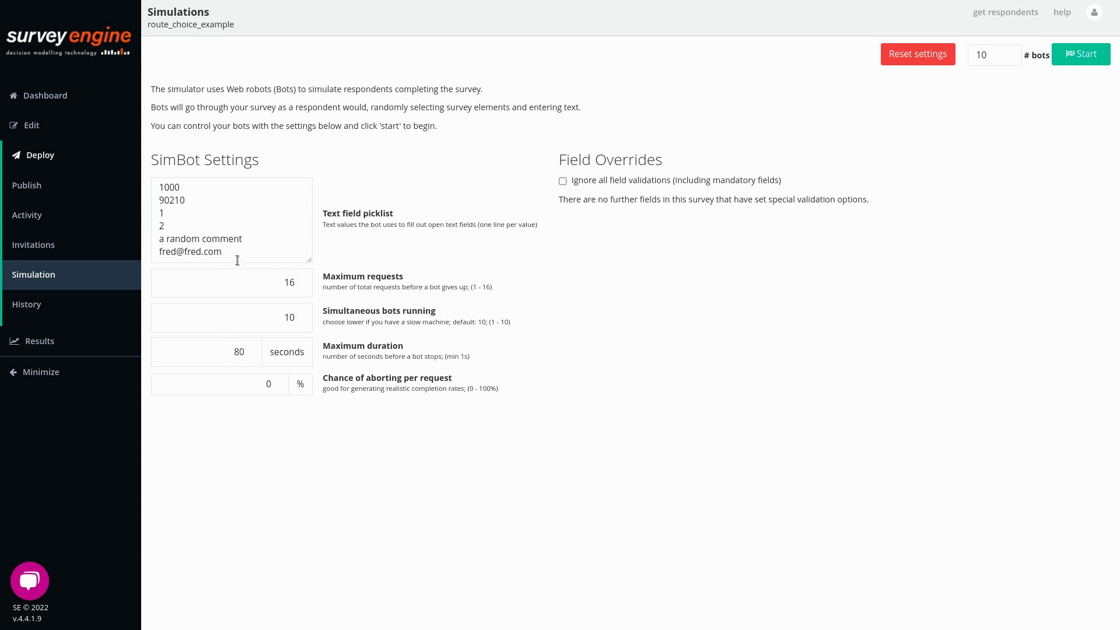
click(992, 55)
drag(992, 54, 926, 40)
text(50)
click(1089, 55)
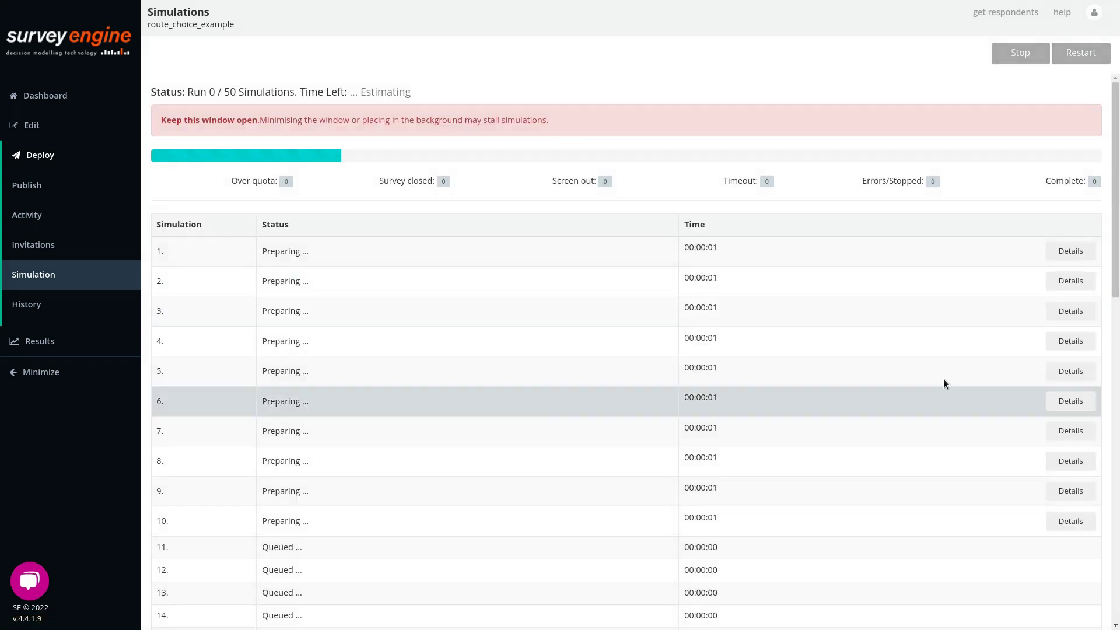
- Watch the live details of simulation 3 and examine the status of the other simulations in the list
click(1071, 311)
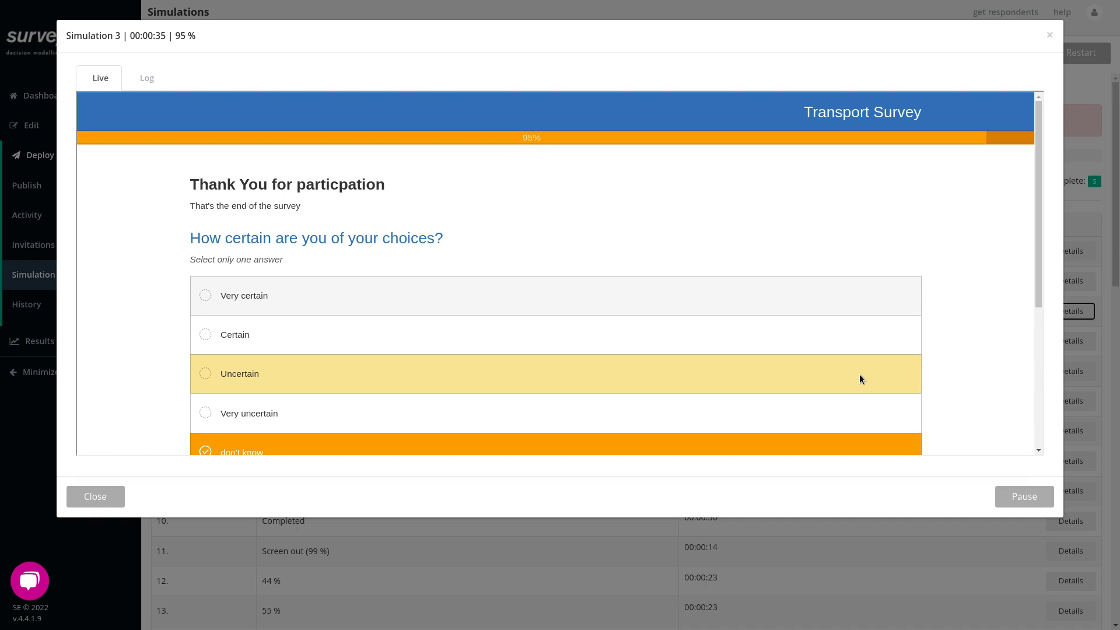
click(1050, 35)
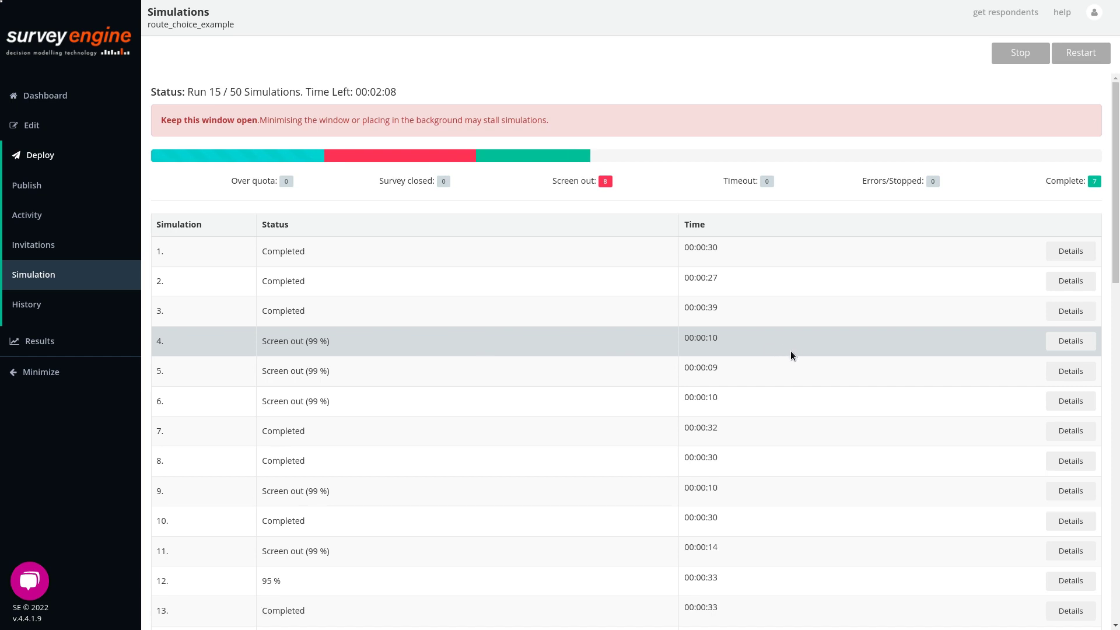
scroll(733, 399, down, 3)
scroll(729, 405, down, 10)
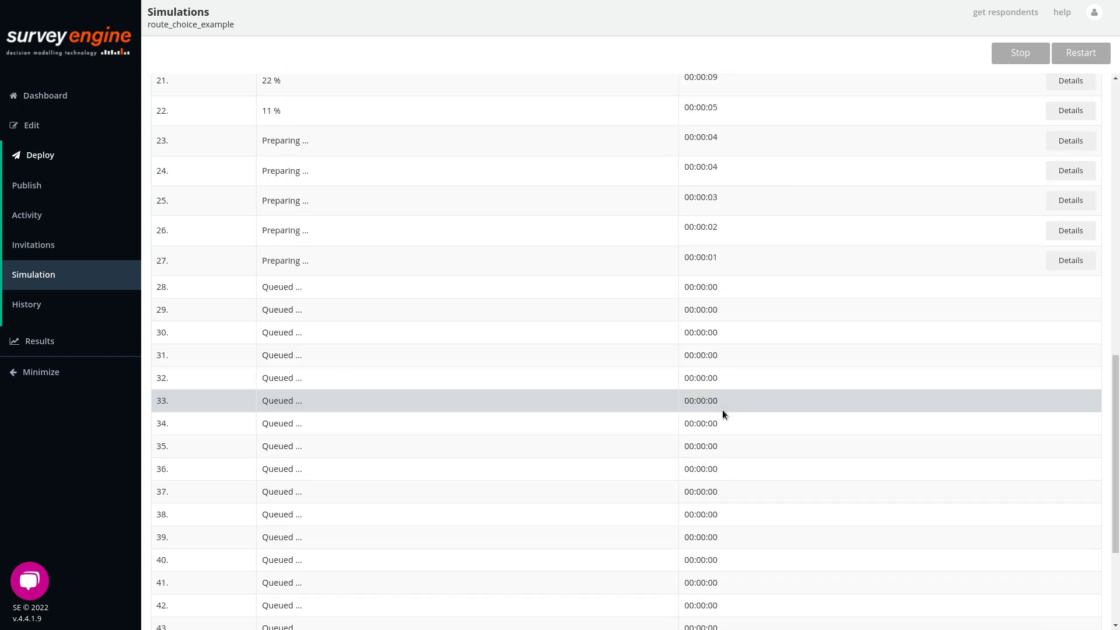
scroll(720, 418, down, 2)
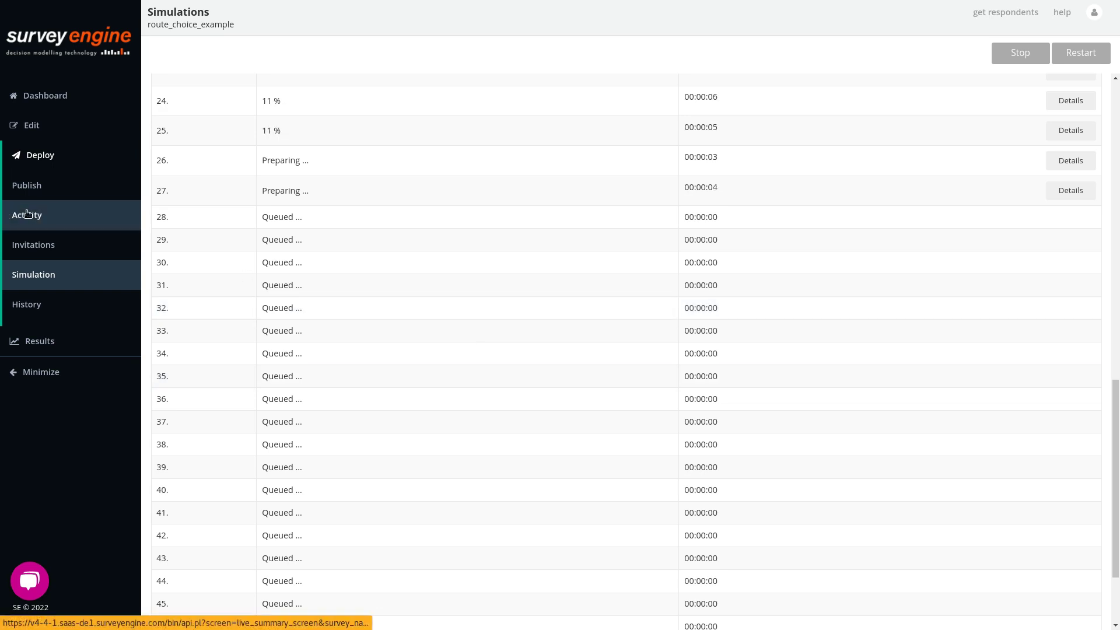
- Check the active respondents and total completes in the activity summary during the simulation run
click(82, 216)
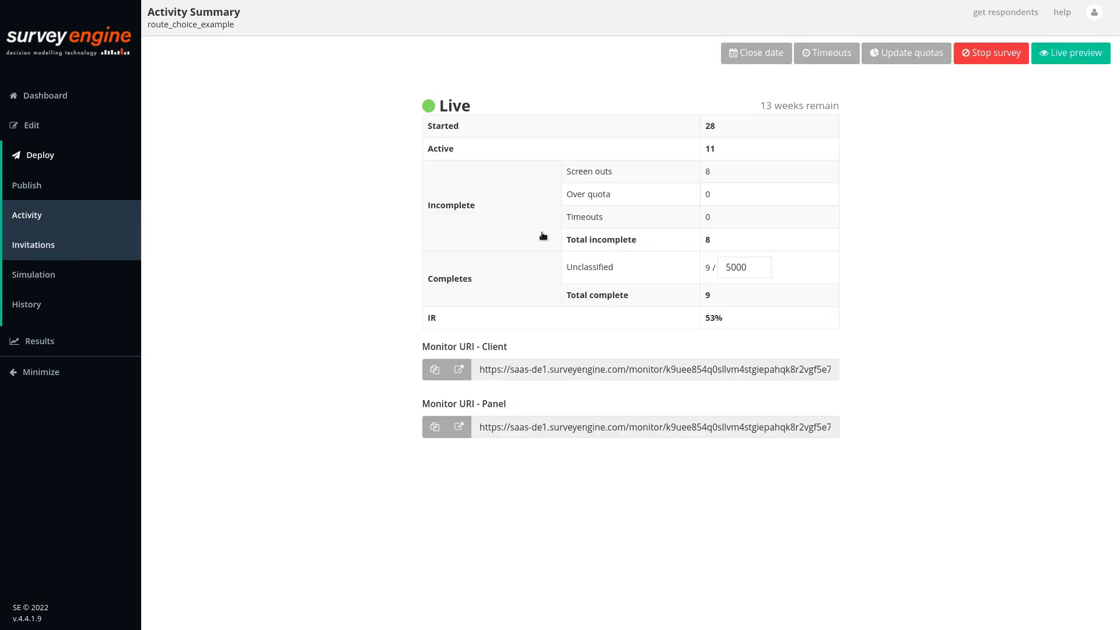
click(722, 151)
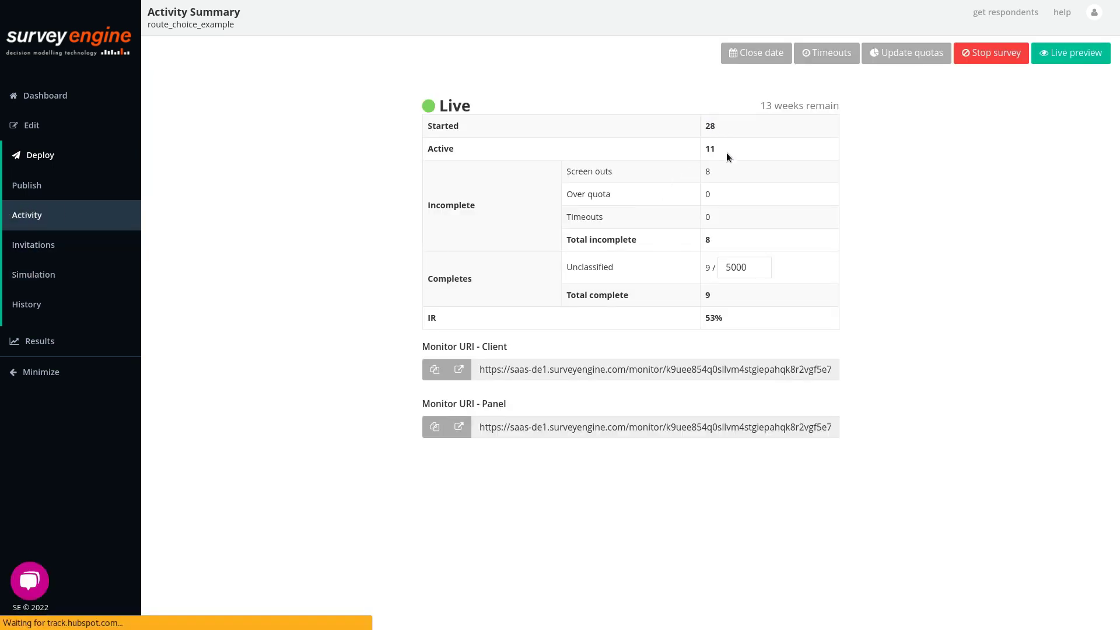
click(707, 295)
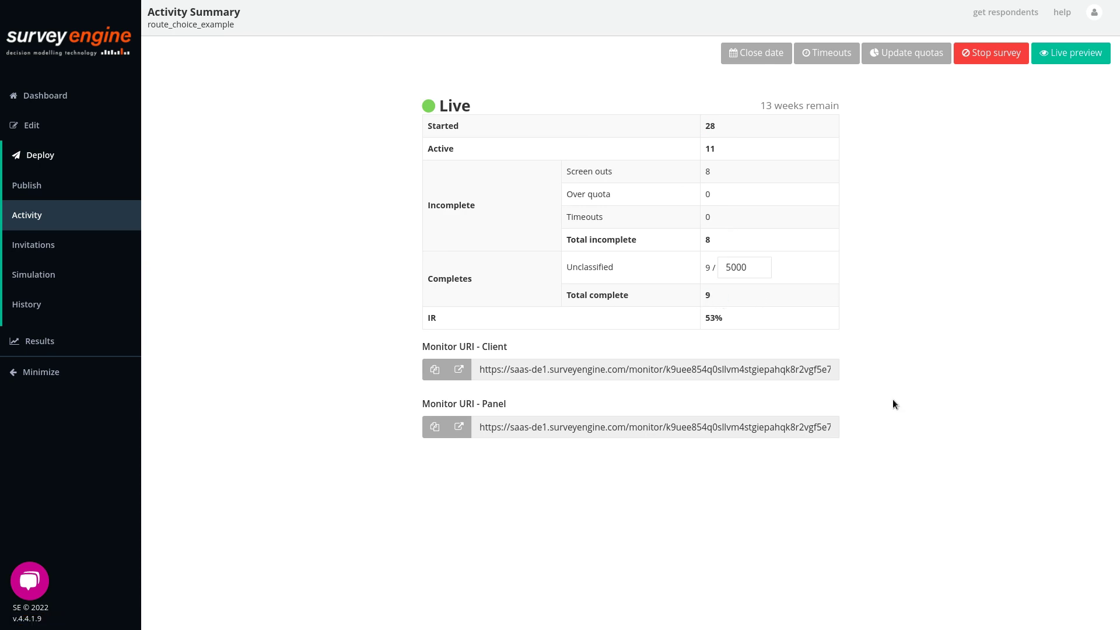
- Open the survey's collected data and examine its columns through to the comments answers
click(40, 341)
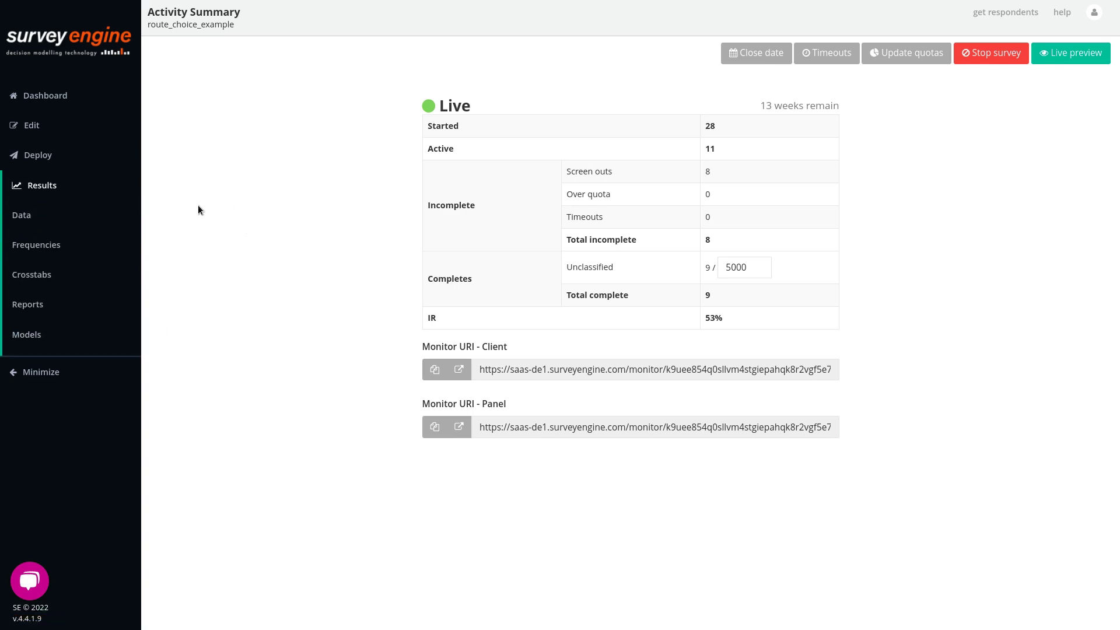
click(30, 219)
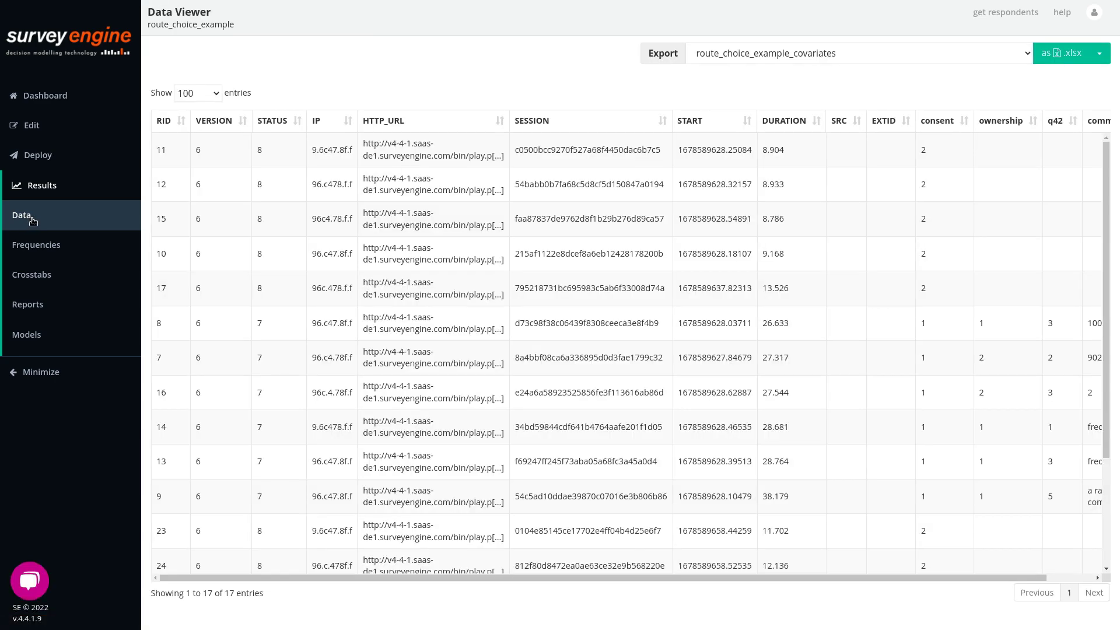
drag(622, 579, 858, 590)
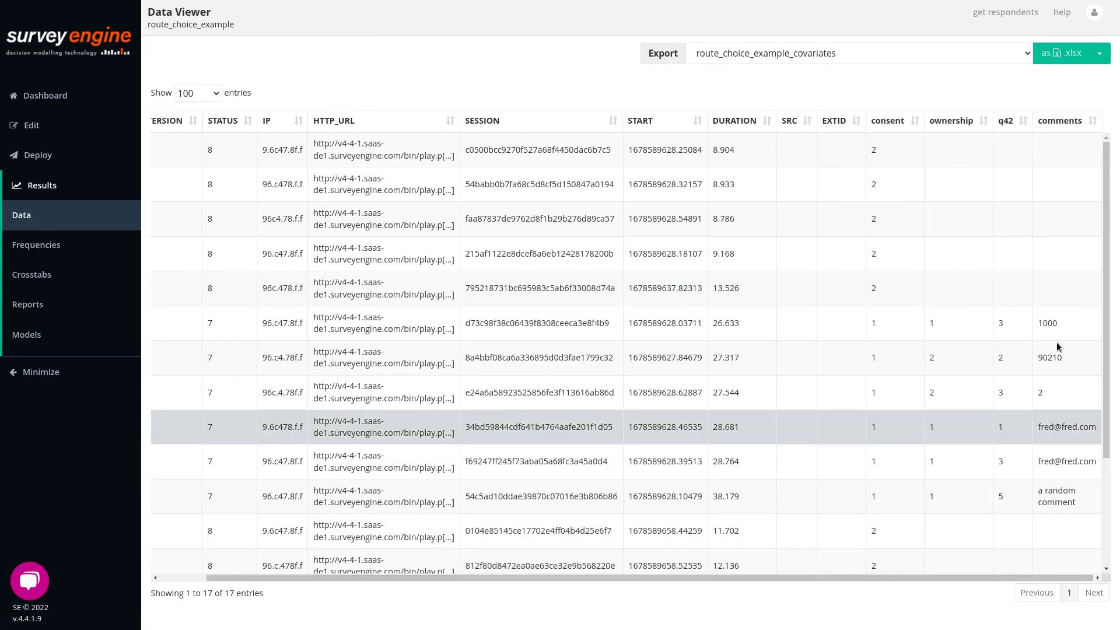
drag(994, 576, 681, 565)
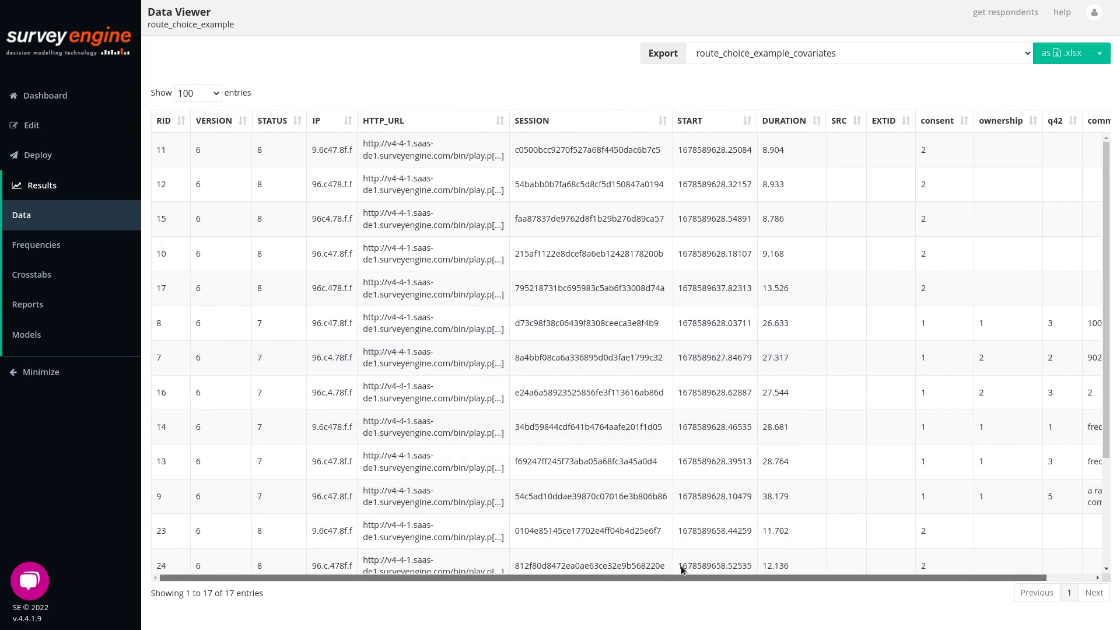
- Export the route_choice_example_covariates dataset as Excel (.xlsx) and open the downloaded file to inspect its data rows
click(1010, 54)
click(1010, 54)
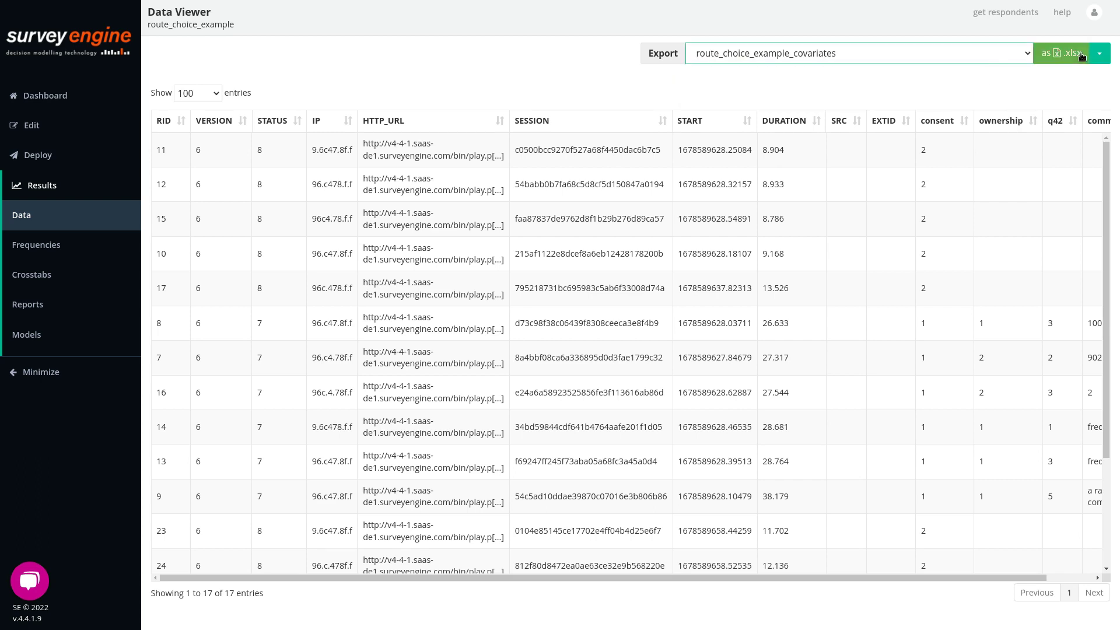
click(1099, 53)
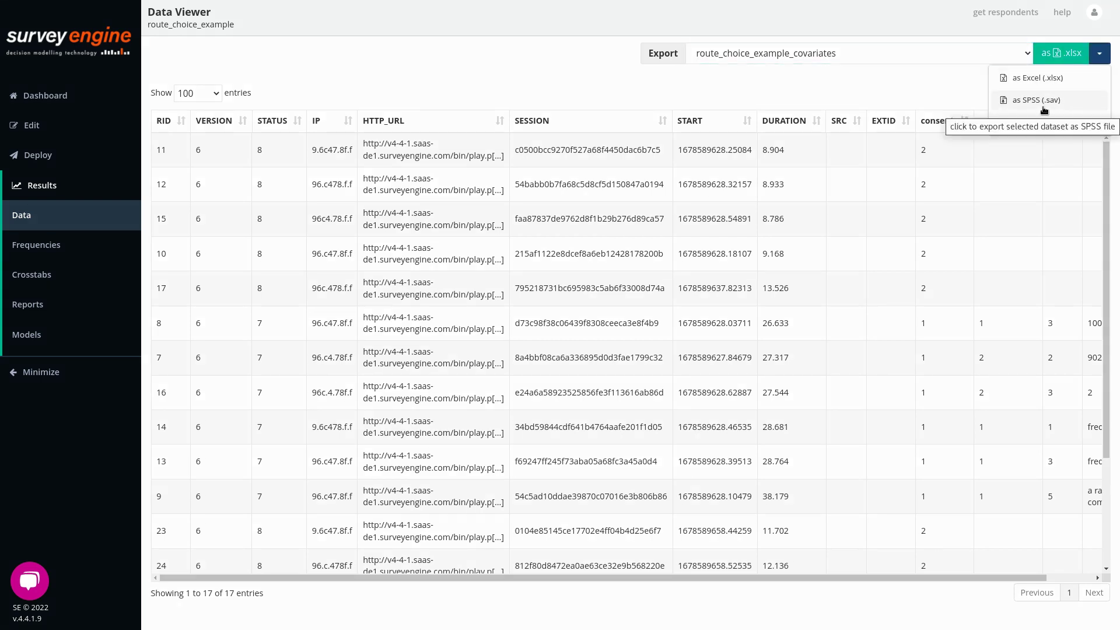
click(1036, 82)
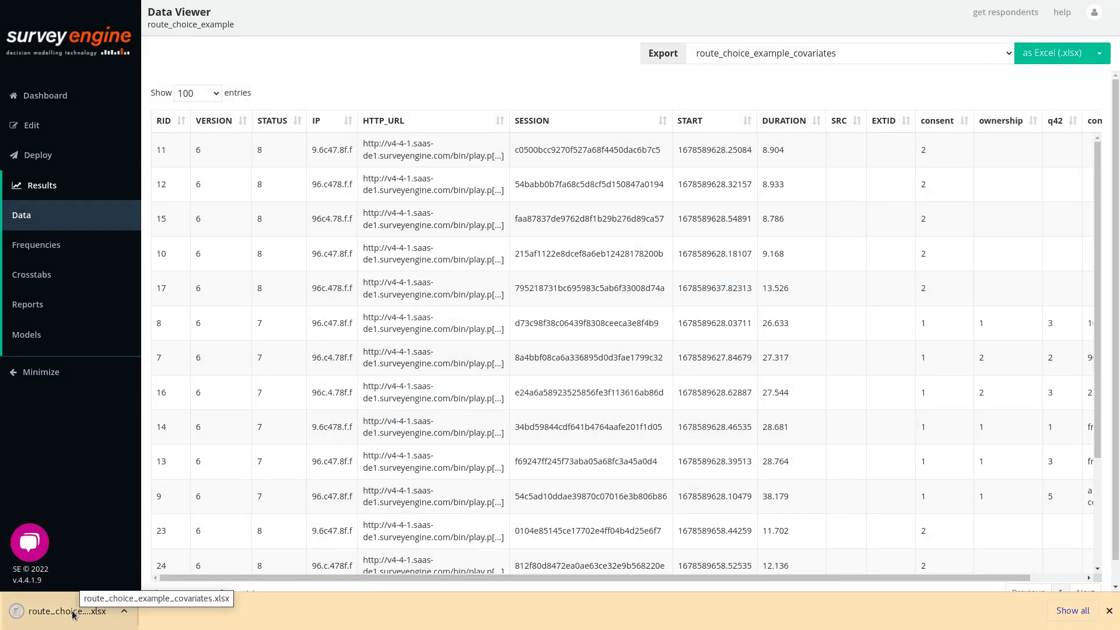
click(73, 611)
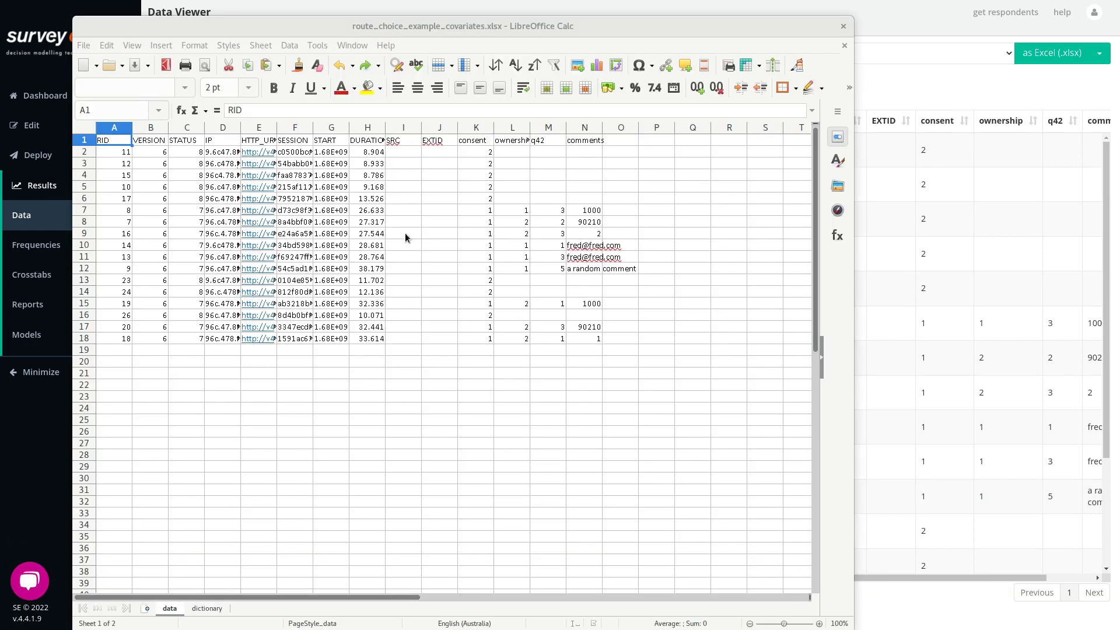
drag(156, 156, 416, 343)
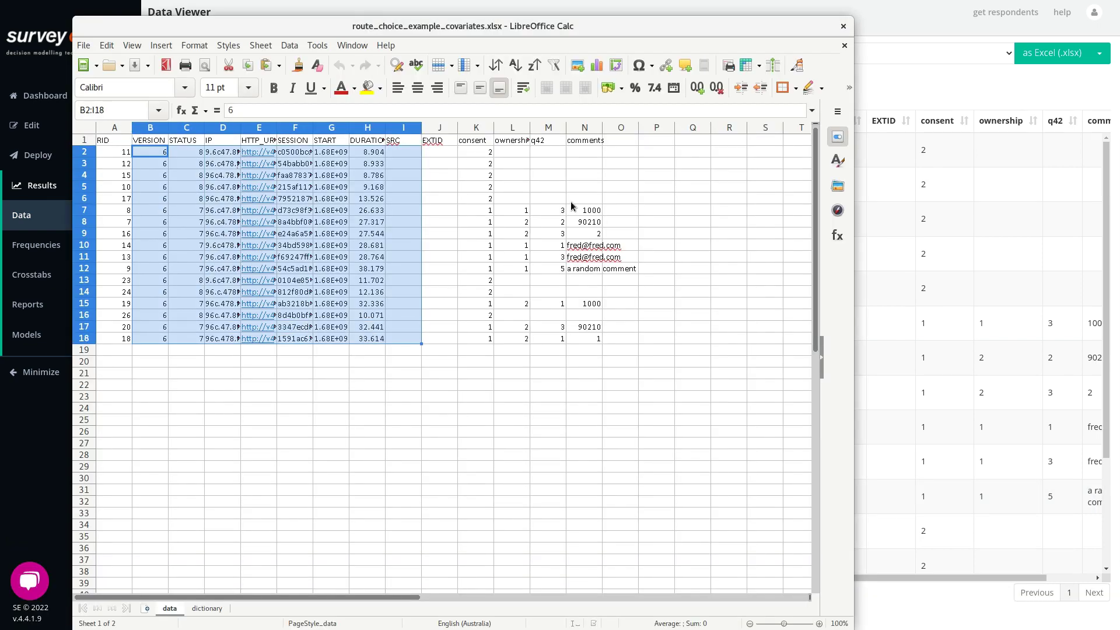
- Examine the answer frequencies for each question from consent to comments
click(33, 246)
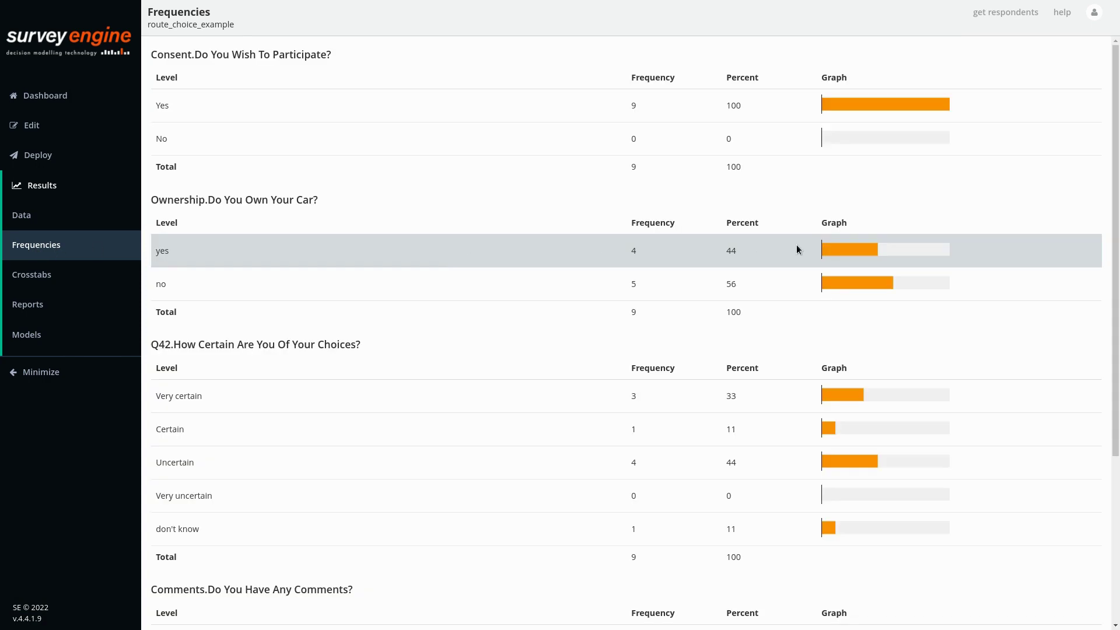
scroll(370, 353, down, 5)
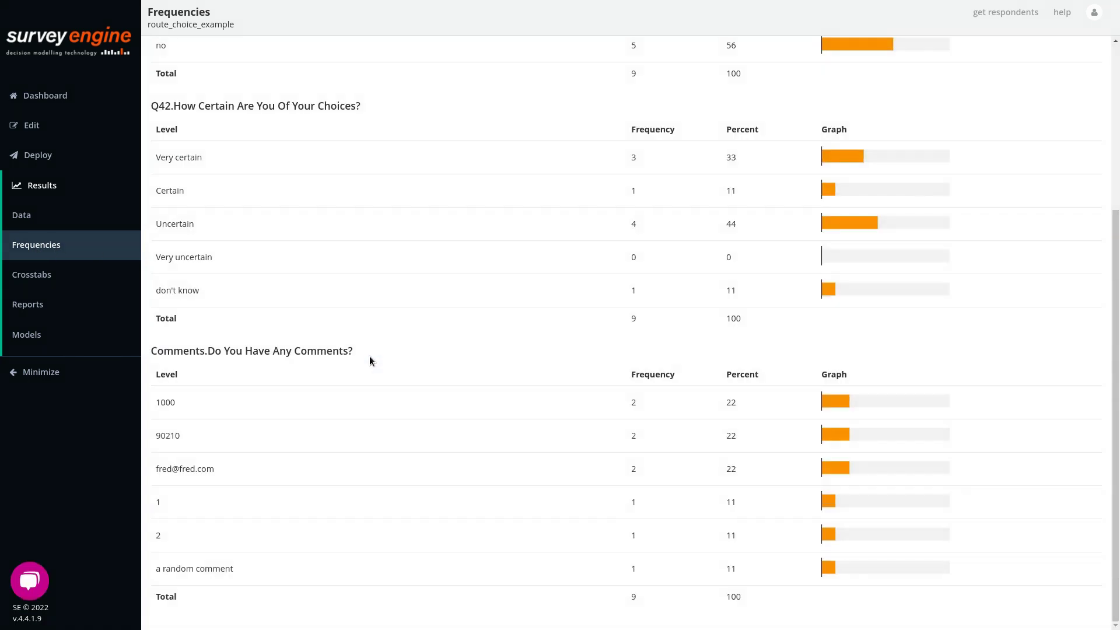
- Generate a crosstab of q42, "How certain are you of your choices?", against another survey variable
click(29, 275)
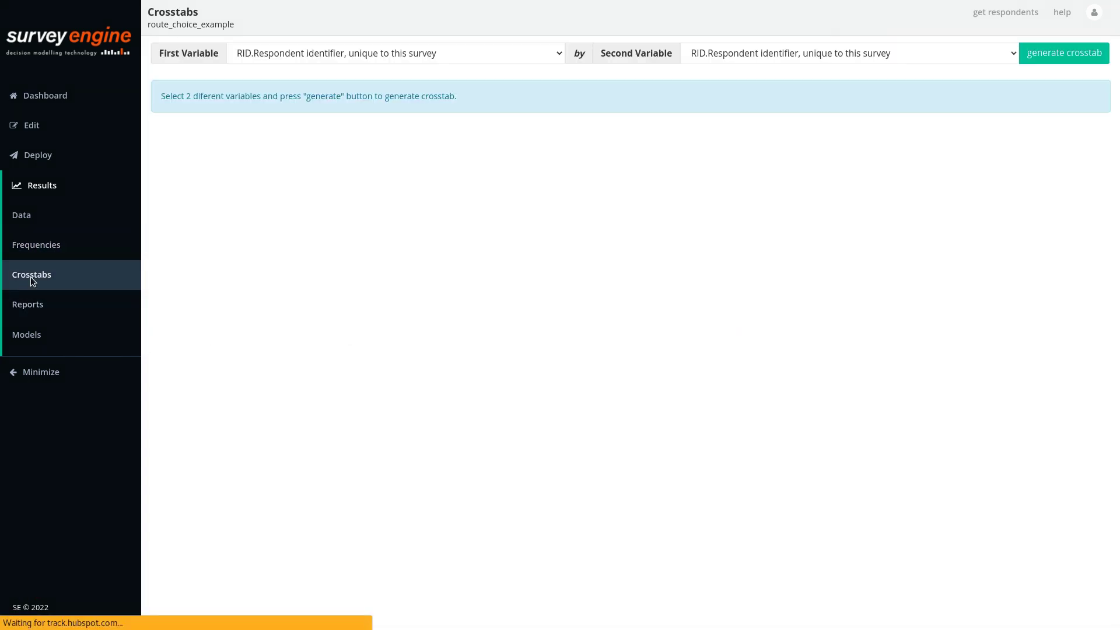
click(517, 53)
click(410, 219)
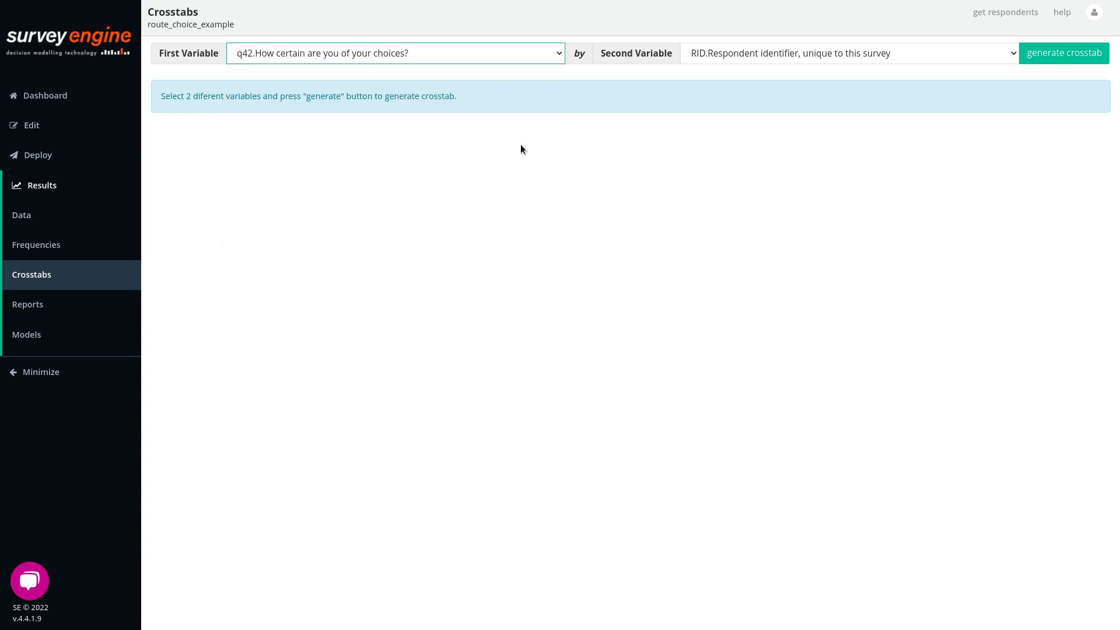
click(753, 53)
click(758, 207)
click(1065, 54)
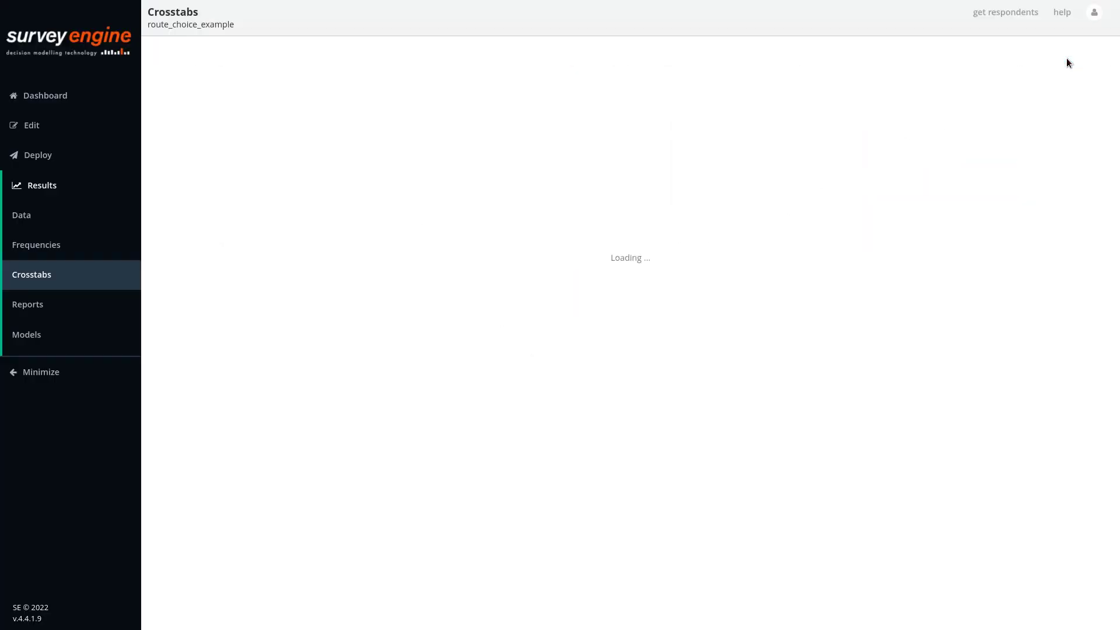
- Generate an aggregate report named New Report that includes frequencies, models and completes only, with stray HTML tags cleaned up
click(46, 306)
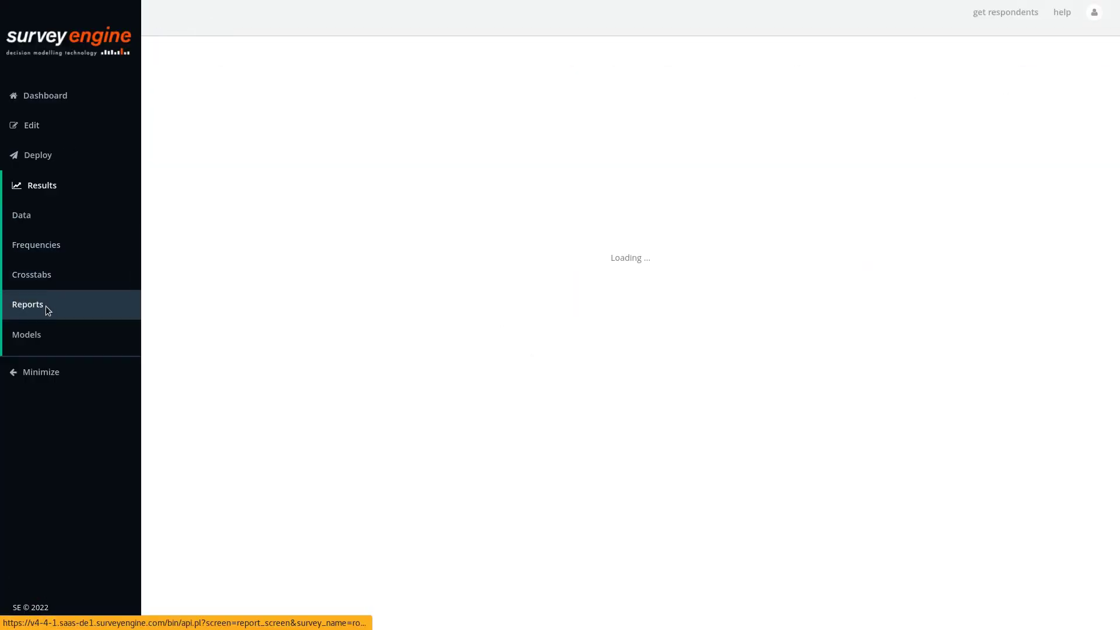
click(1054, 55)
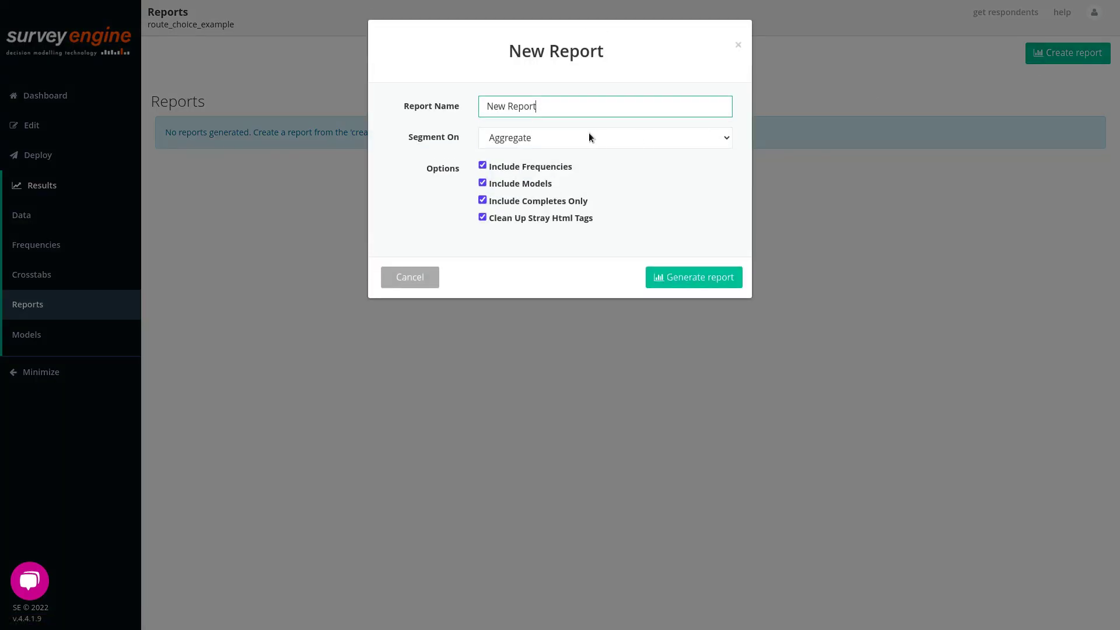
click(689, 279)
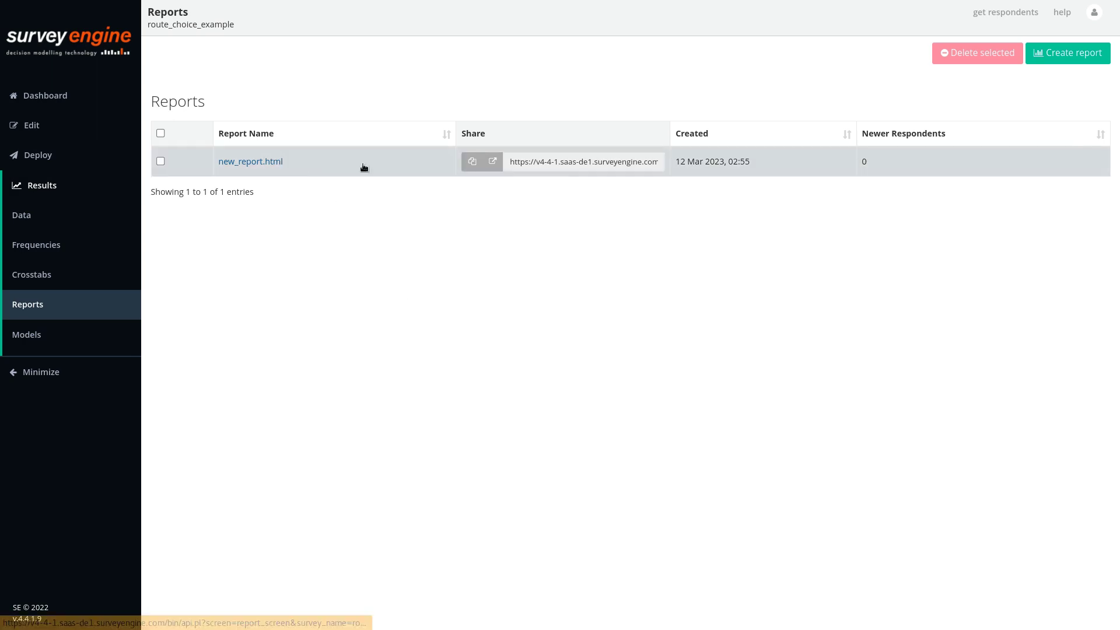
- Examine the Route Choice model's reliability and its utilities for travel time, congestion and toll costs
click(25, 343)
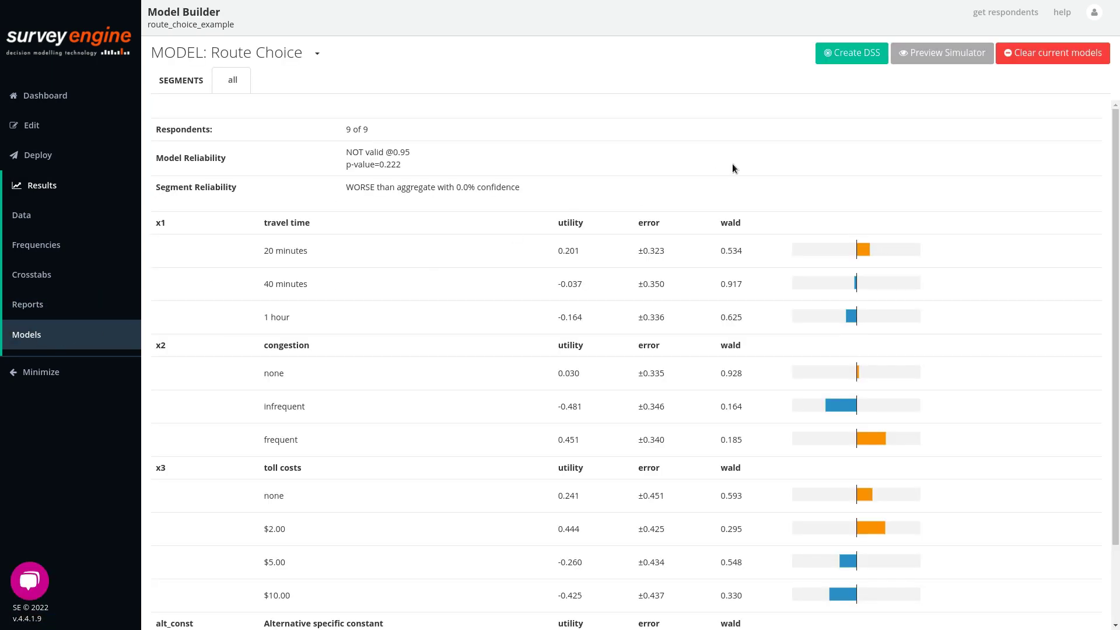
scroll(986, 143, down, 3)
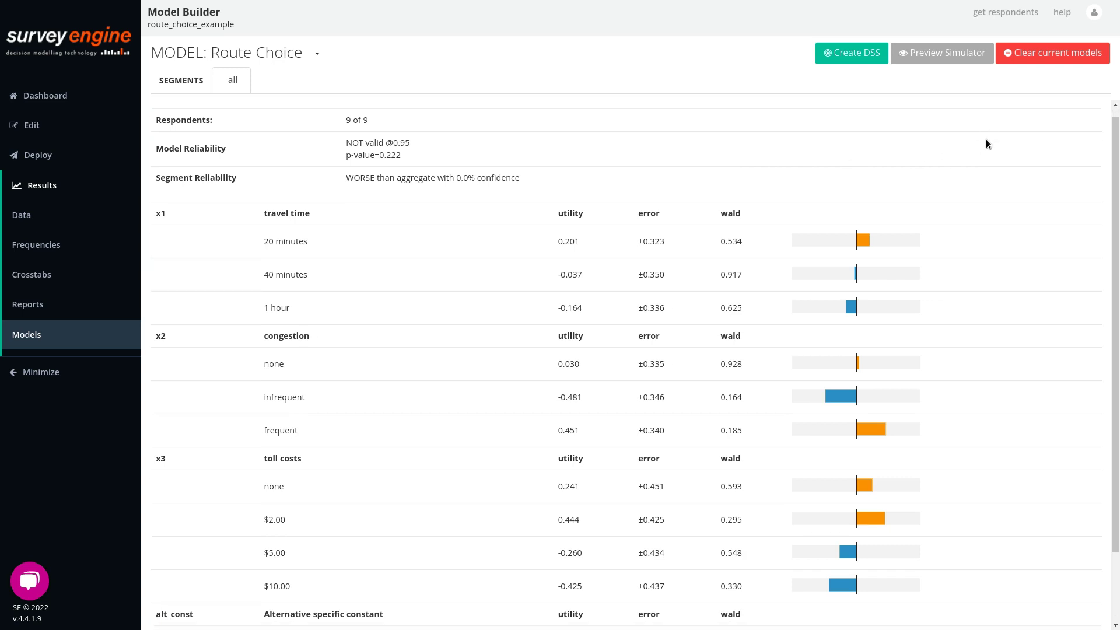
scroll(971, 248, up, 3)
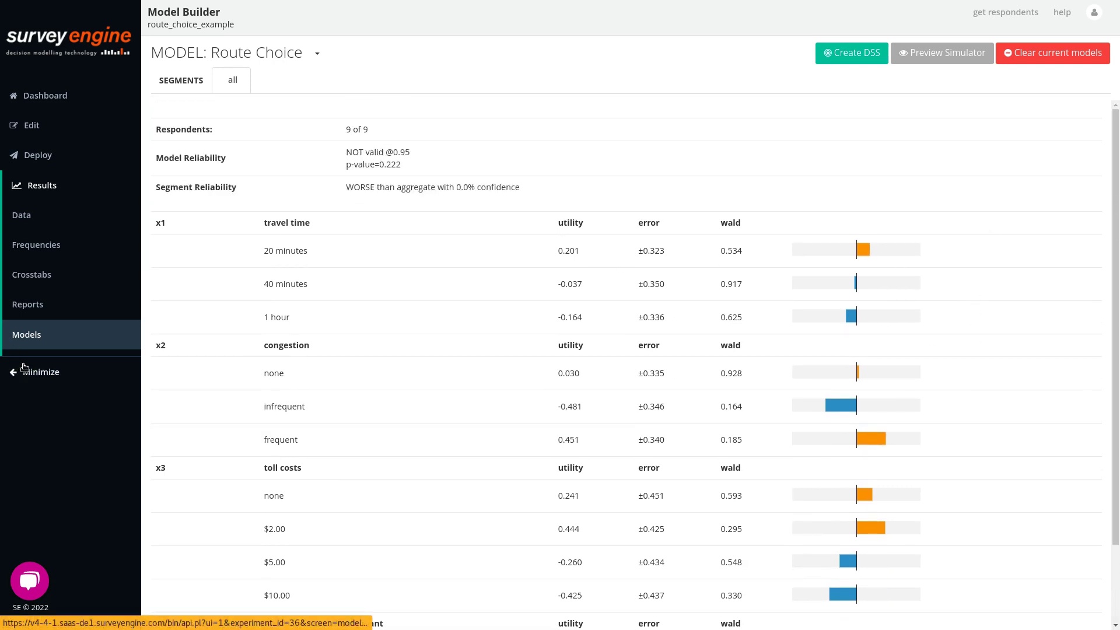
click(27, 332)
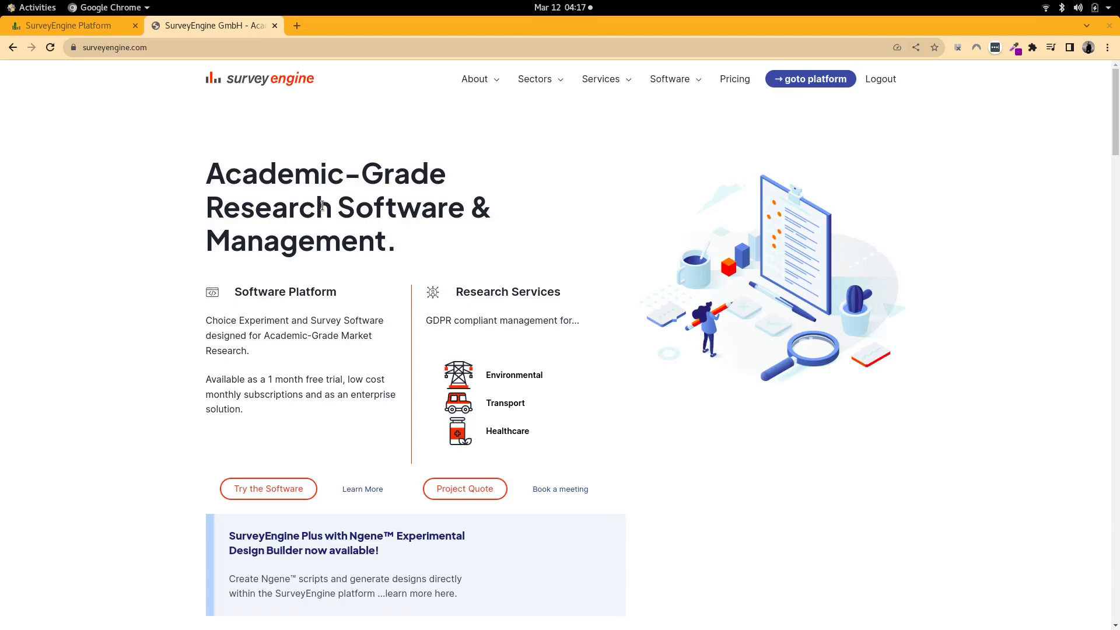
- Open the Getting Started page on the surveyengine.com website and look through its introductory videos
mouse_move(693, 80)
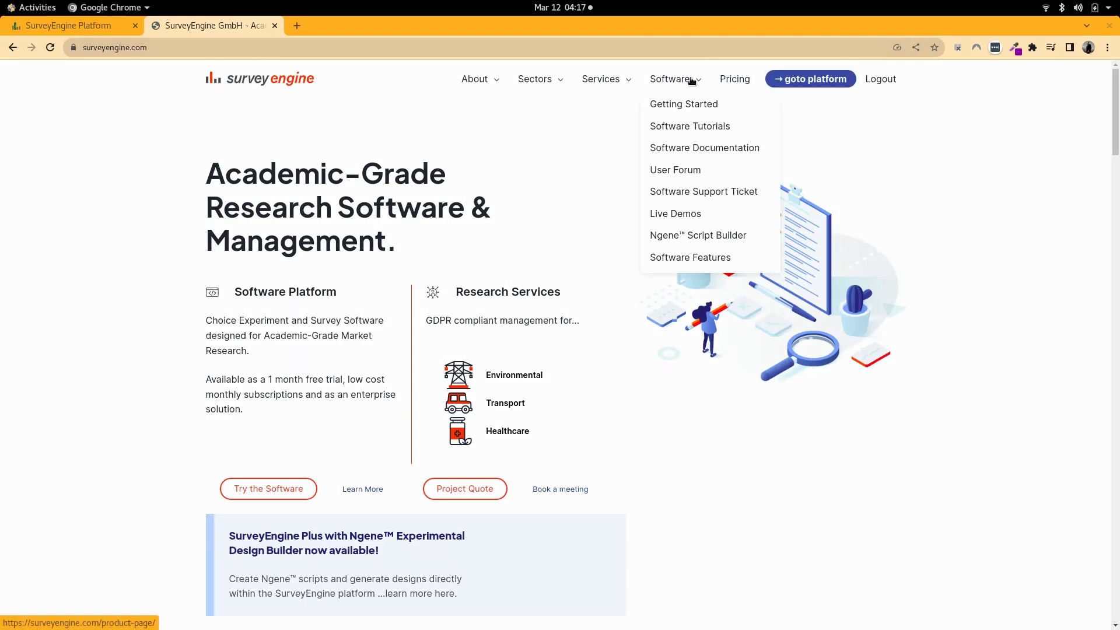
click(688, 105)
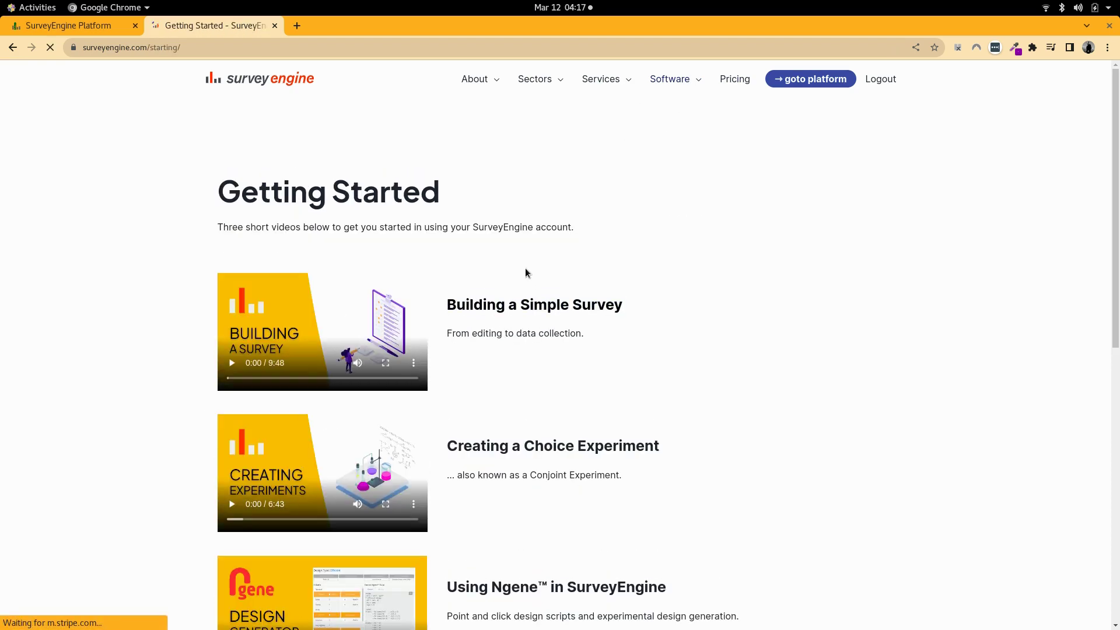
scroll(525, 274, down, 5)
scroll(523, 292, up, 3)
scroll(524, 301, up, 2)
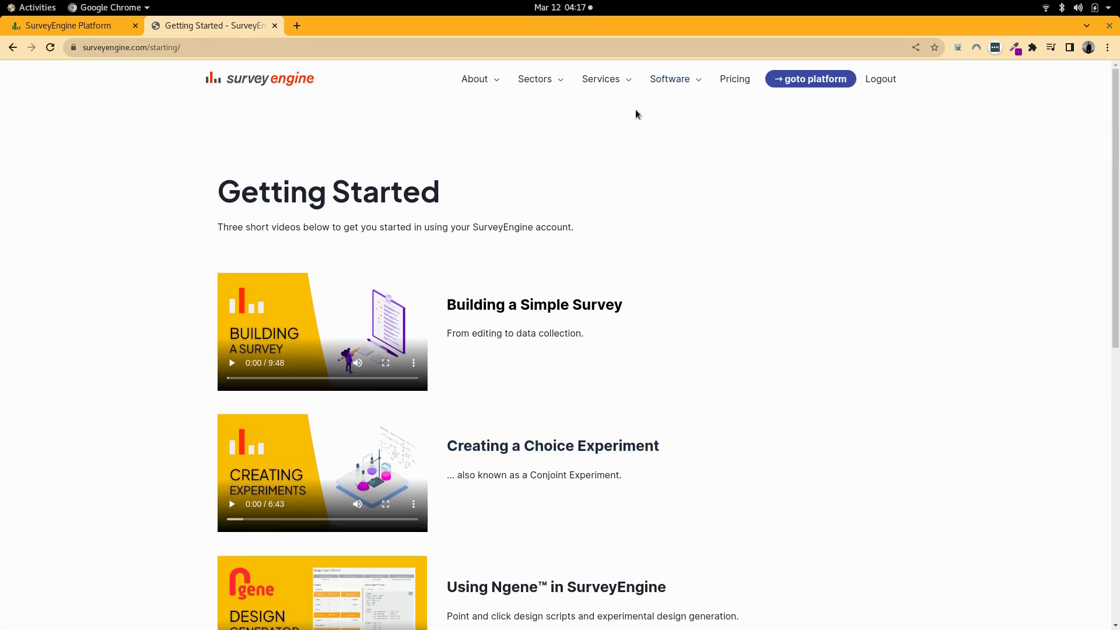
- Open the Software Tutorials page of the SurveyEngine website
mouse_move(677, 80)
click(692, 131)
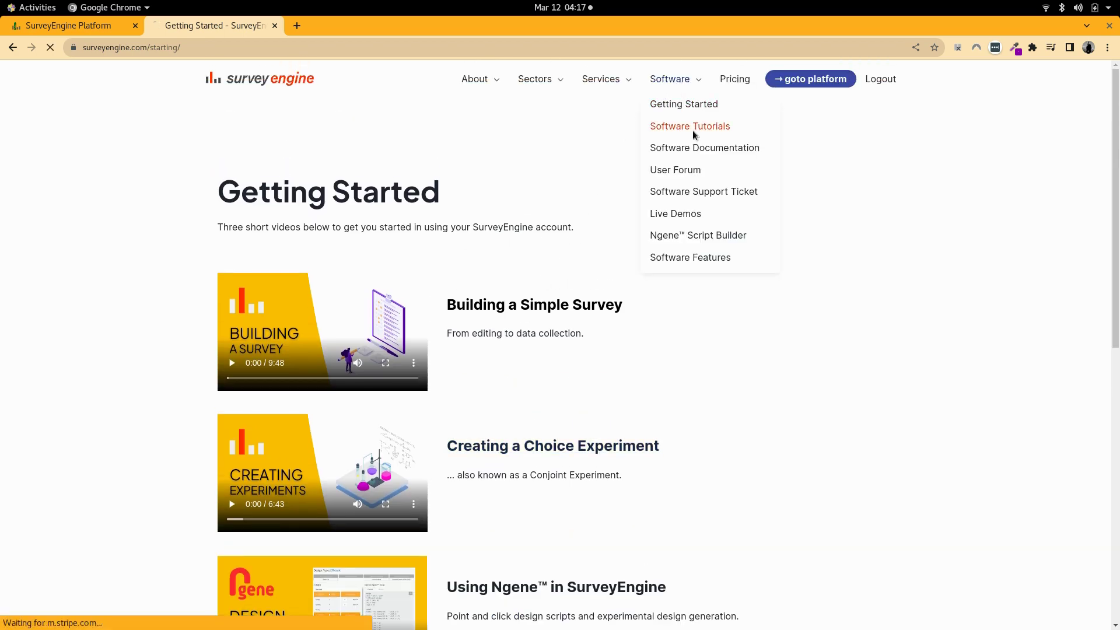